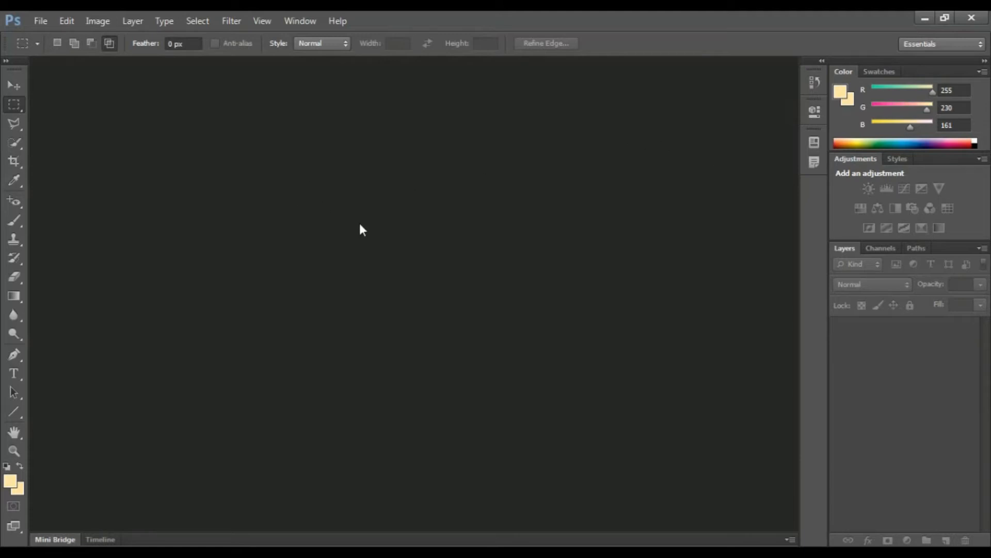
Step: Open the "Selecting in photoshop" image from the "2.1 Selecting" folder inside "2.Essential Practice"
{"action": "key", "text": "ctrl+o"}
{"action": "double_click", "coordinate": [432, 251]}
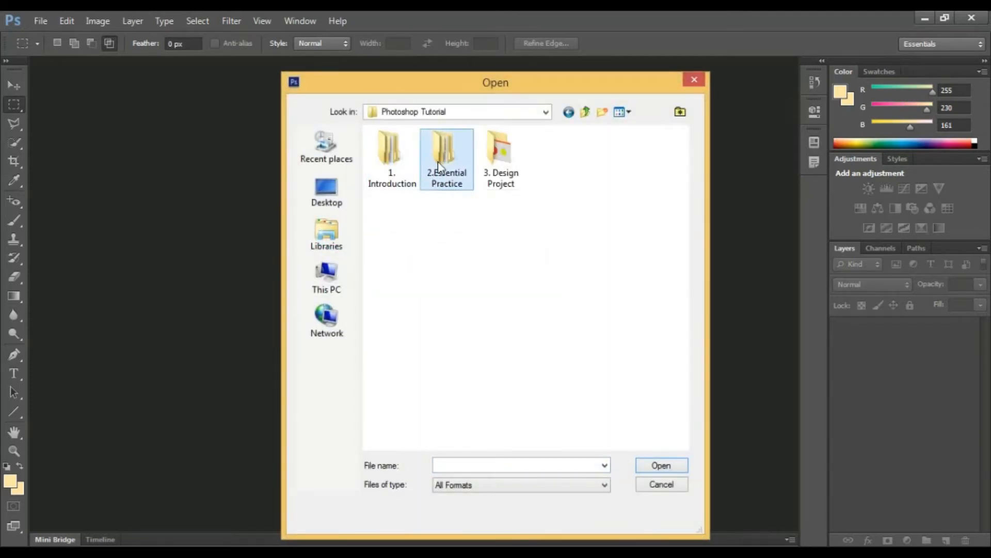
{"action": "double_click", "coordinate": [438, 166]}
{"action": "left_click", "coordinate": [398, 153]}
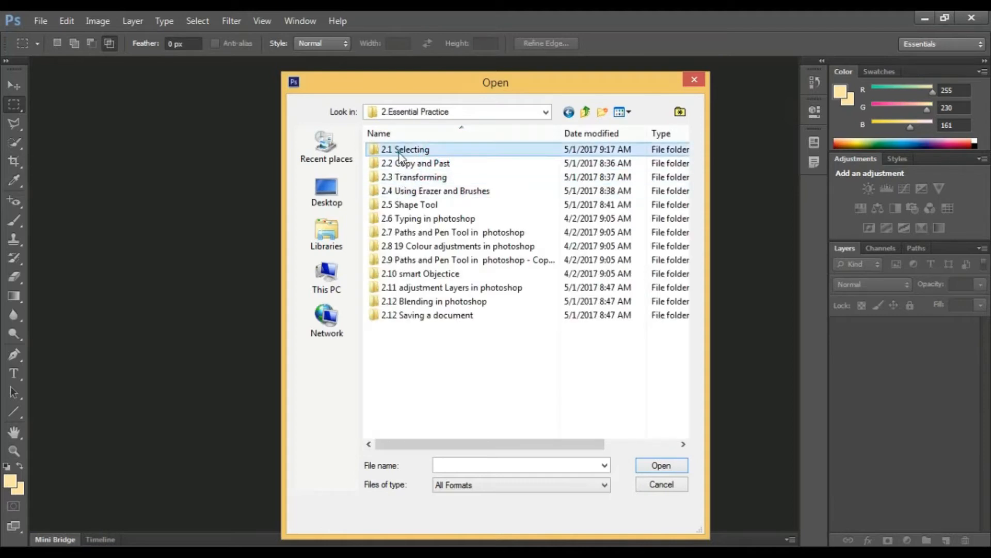
{"action": "double_click", "coordinate": [399, 153]}
{"action": "left_click", "coordinate": [431, 166]}
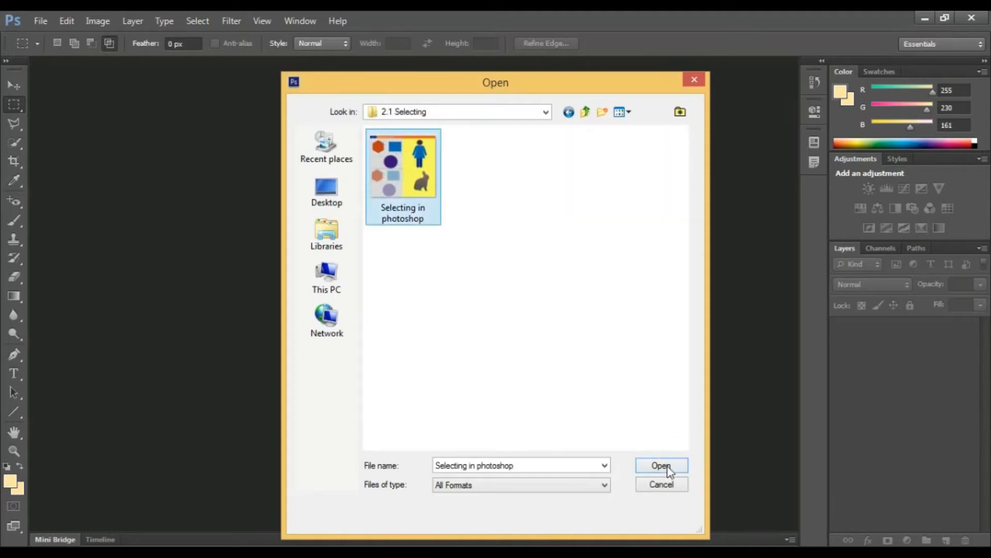
{"action": "left_click", "coordinate": [668, 467]}
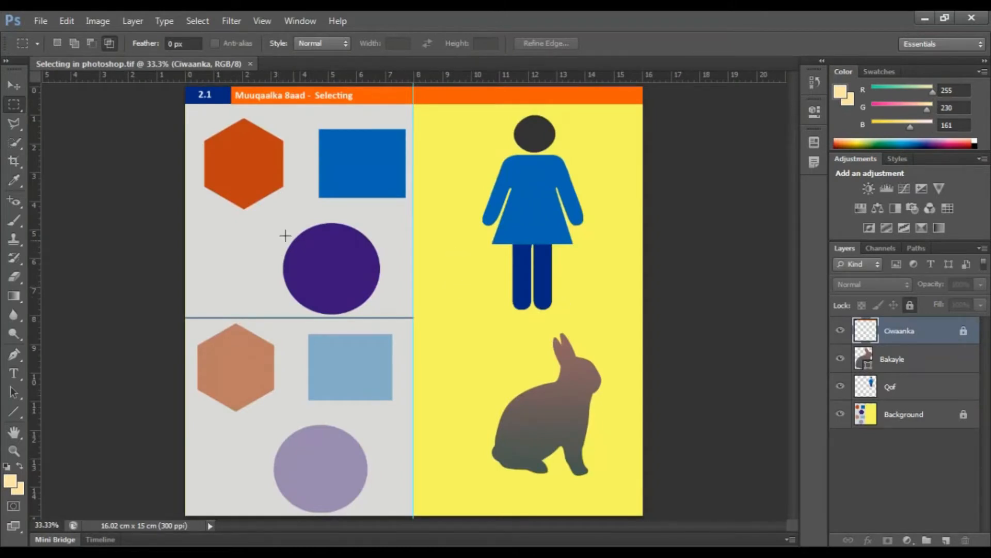
Step: Examine the Move, Rectangular Marquee, Polygonal Lasso and Quick Selection tools and the options each one offers
{"action": "scroll", "coordinate": [253, 157], "scroll_direction": "up", "scroll_amount": 8}
{"action": "scroll", "coordinate": [225, 151], "scroll_direction": "up", "scroll_amount": 4}
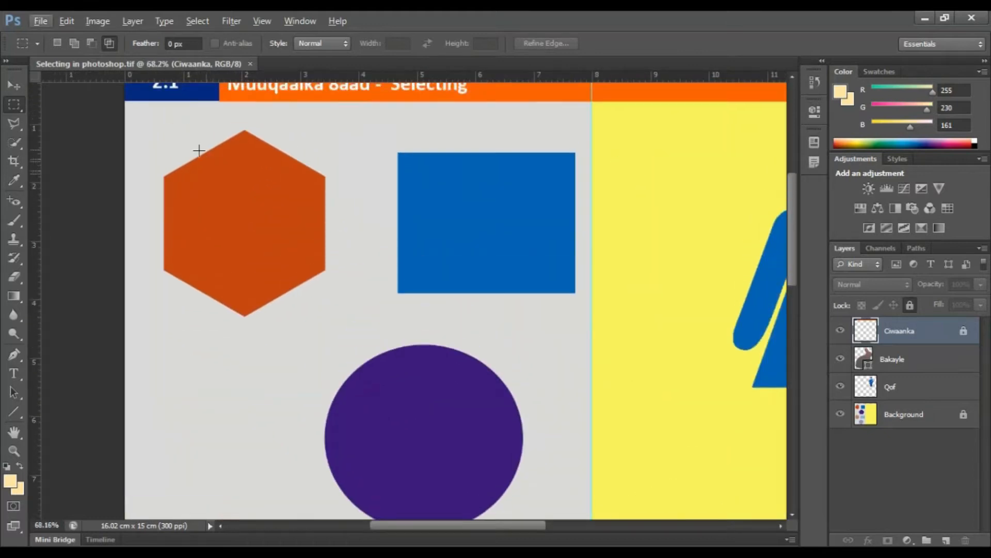
{"action": "scroll", "coordinate": [199, 150], "scroll_direction": "up", "scroll_amount": 4}
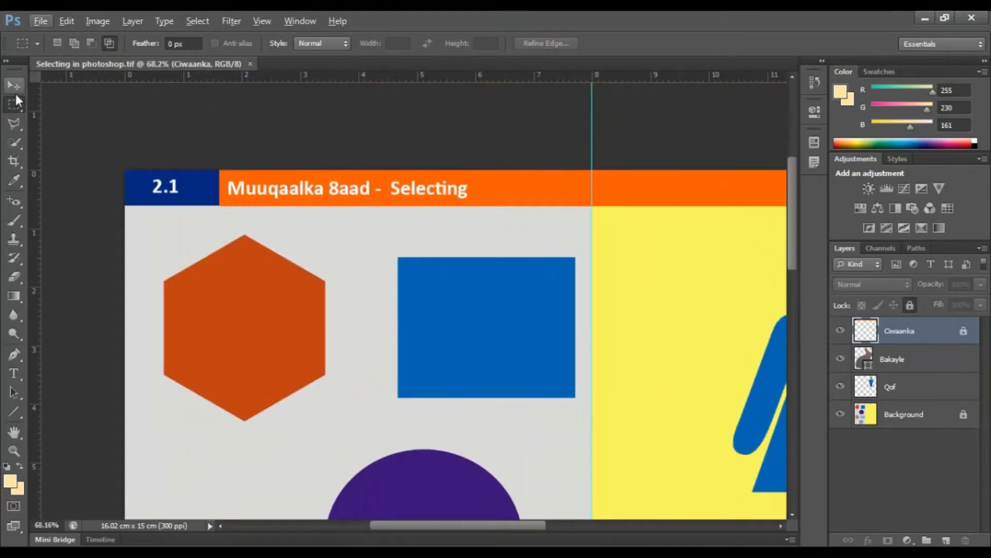
{"action": "left_click", "coordinate": [14, 86]}
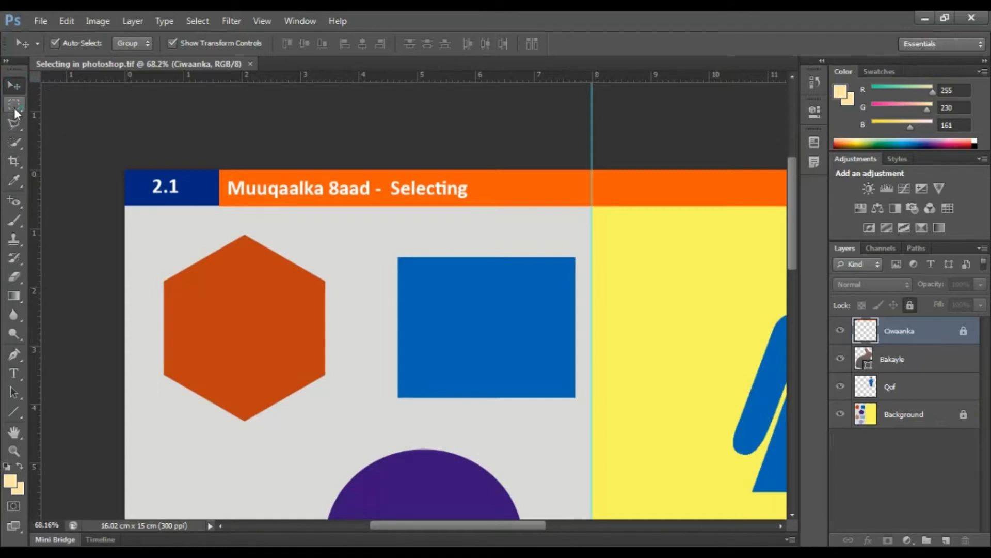
{"action": "left_click", "coordinate": [14, 105]}
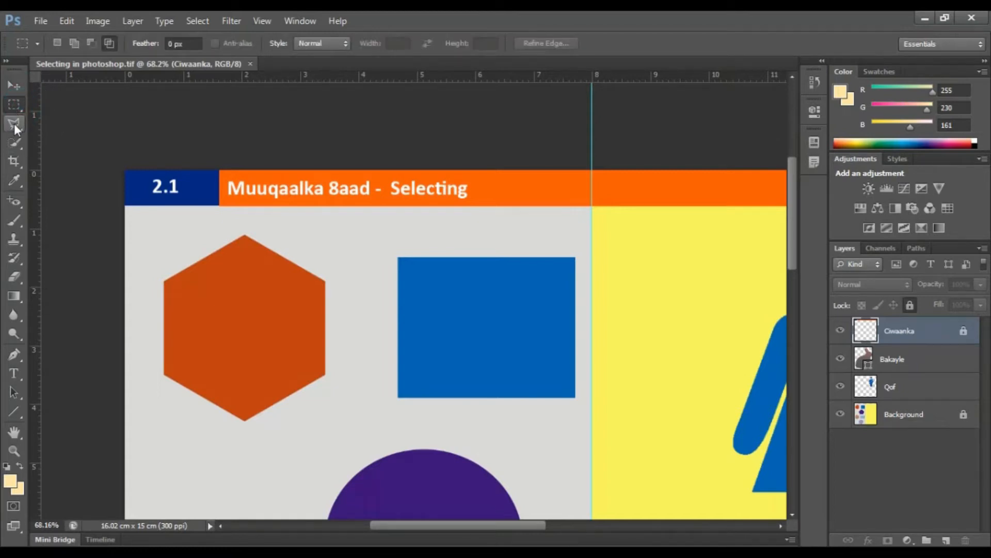
{"action": "left_click", "coordinate": [14, 123]}
{"action": "left_click", "coordinate": [14, 144]}
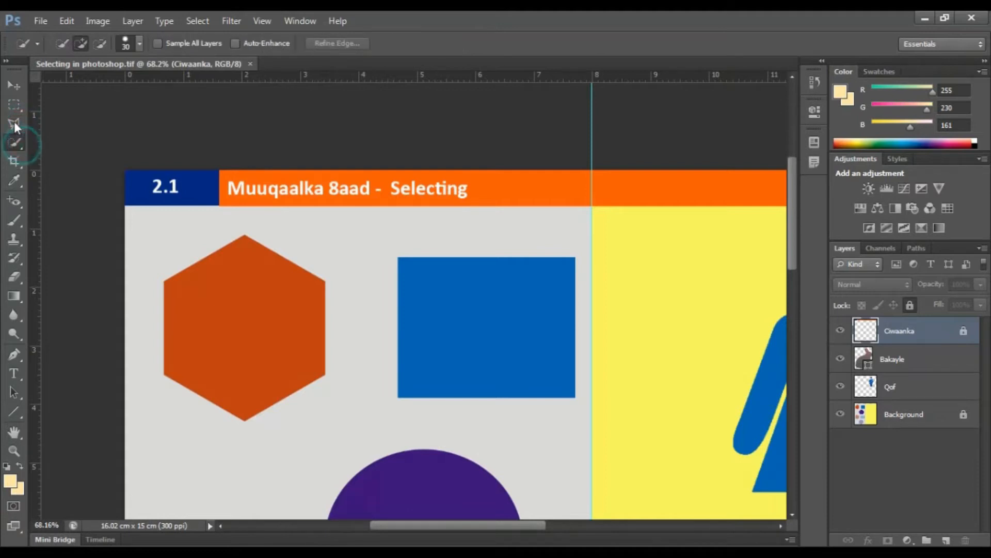
{"action": "left_click", "coordinate": [14, 105]}
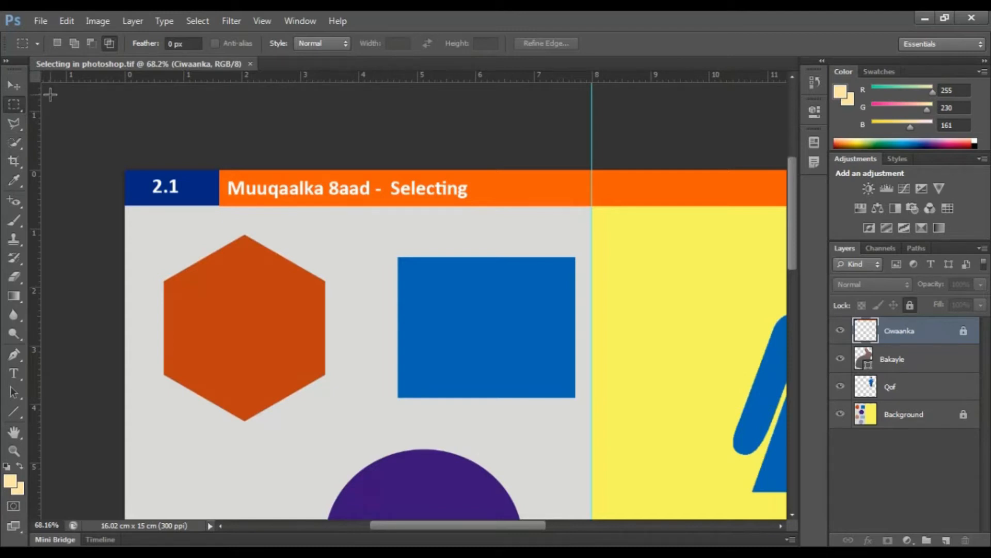
{"action": "left_click", "coordinate": [17, 122]}
{"action": "left_click", "coordinate": [14, 142]}
{"action": "left_click", "coordinate": [15, 124]}
{"action": "left_click", "coordinate": [16, 106]}
{"action": "left_click", "coordinate": [12, 143]}
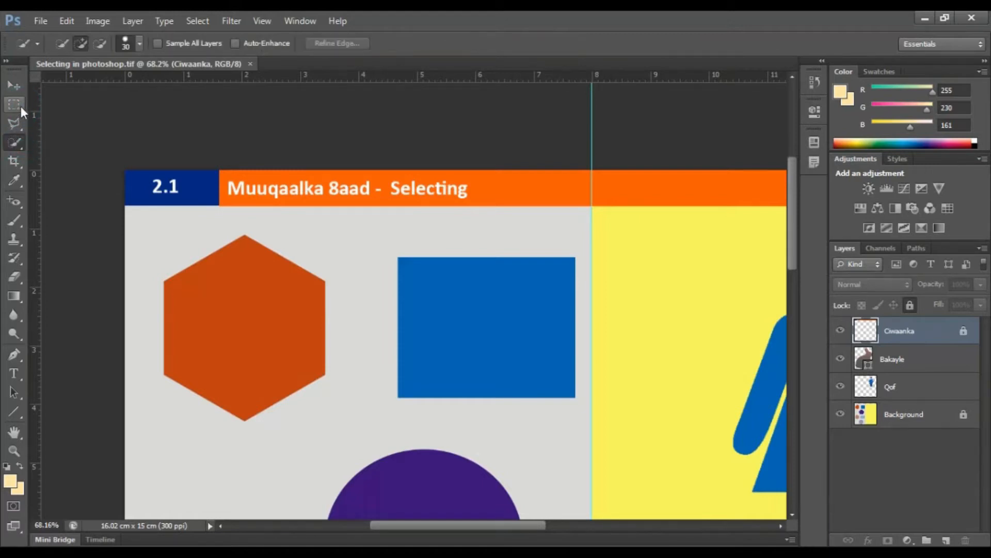
{"action": "left_click", "coordinate": [15, 101]}
{"action": "left_click", "coordinate": [11, 92]}
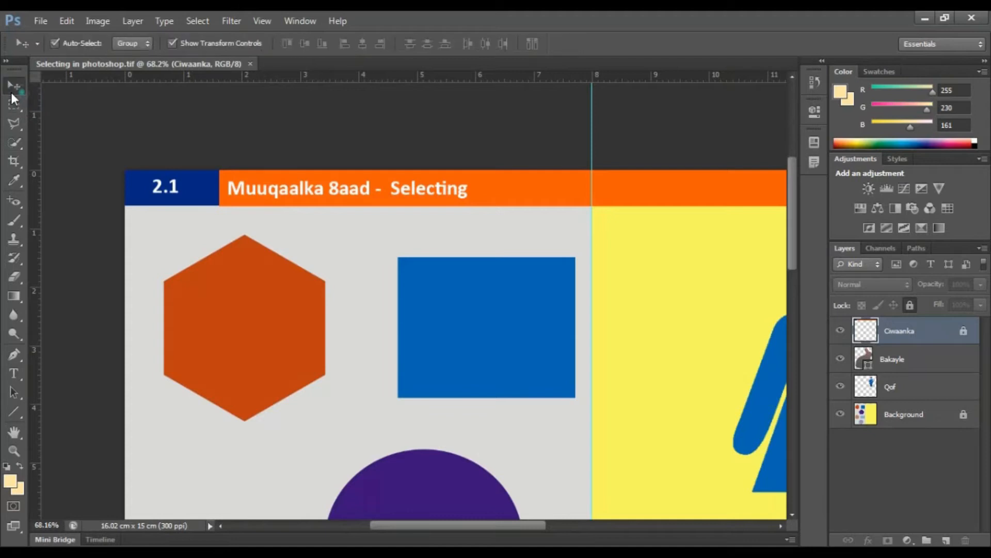
{"action": "left_click", "coordinate": [13, 105]}
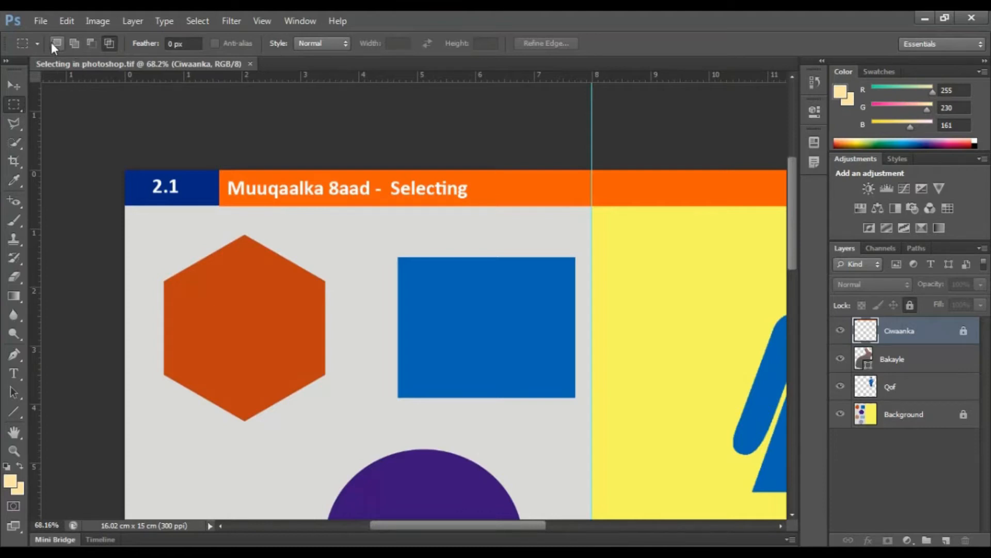
{"action": "left_click", "coordinate": [14, 105]}
{"action": "left_click_drag", "start_coordinate": [155, 241], "coordinate": [253, 348]}
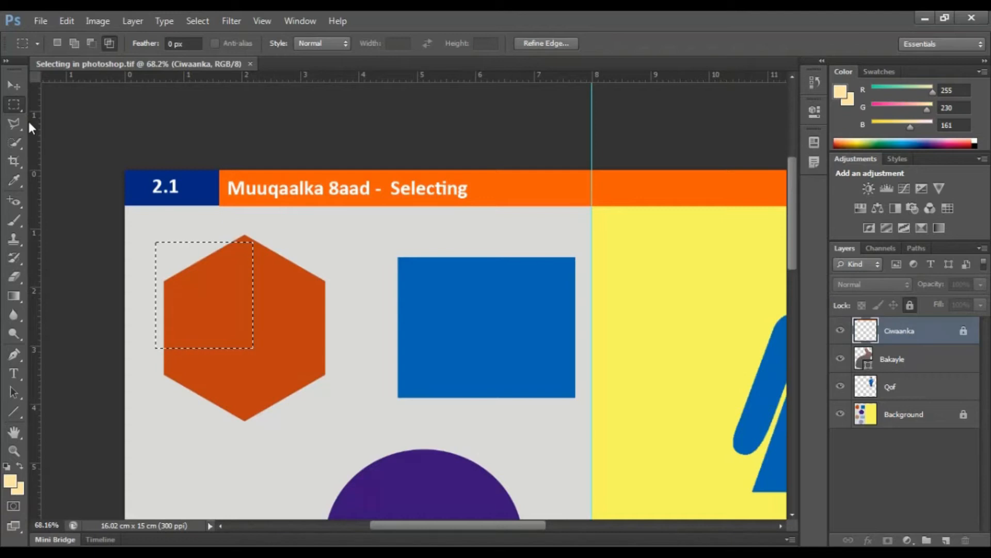
{"action": "key", "text": "ctrl+d"}
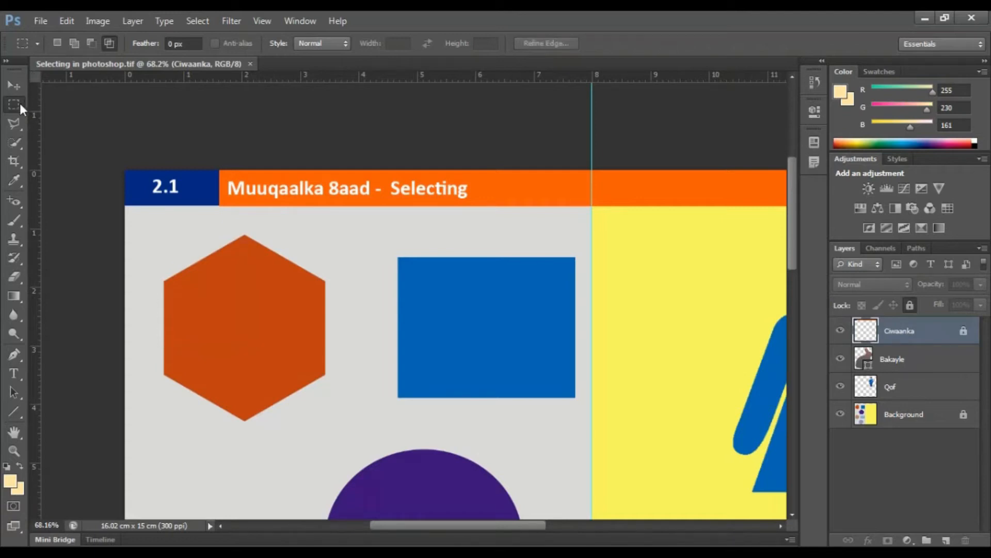
Step: Select the orange hexagon's left part with a rectangular marquee and add two overlapping rectangles, one above and one to the lower right
{"action": "left_click_drag", "start_coordinate": [155, 267], "coordinate": [250, 356]}
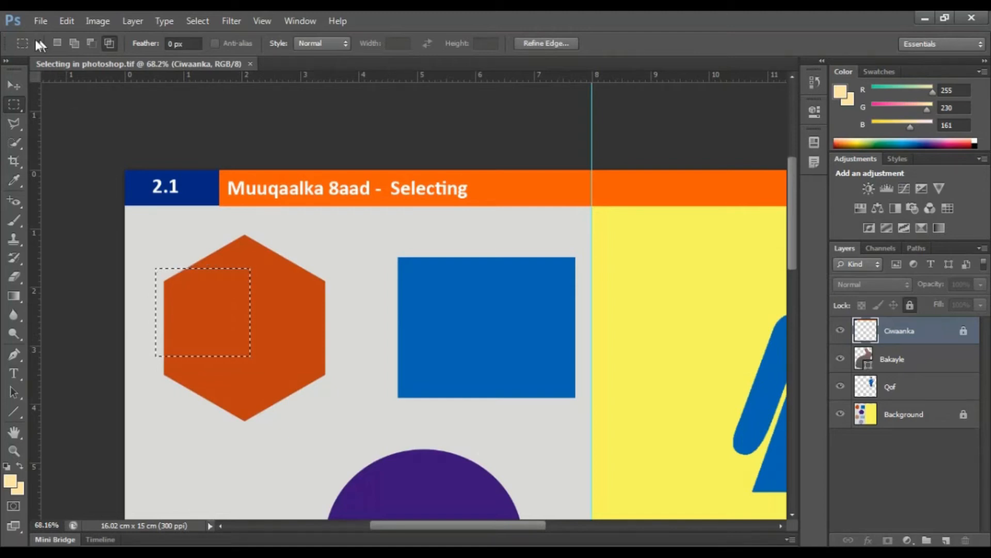
{"action": "left_click", "coordinate": [73, 45]}
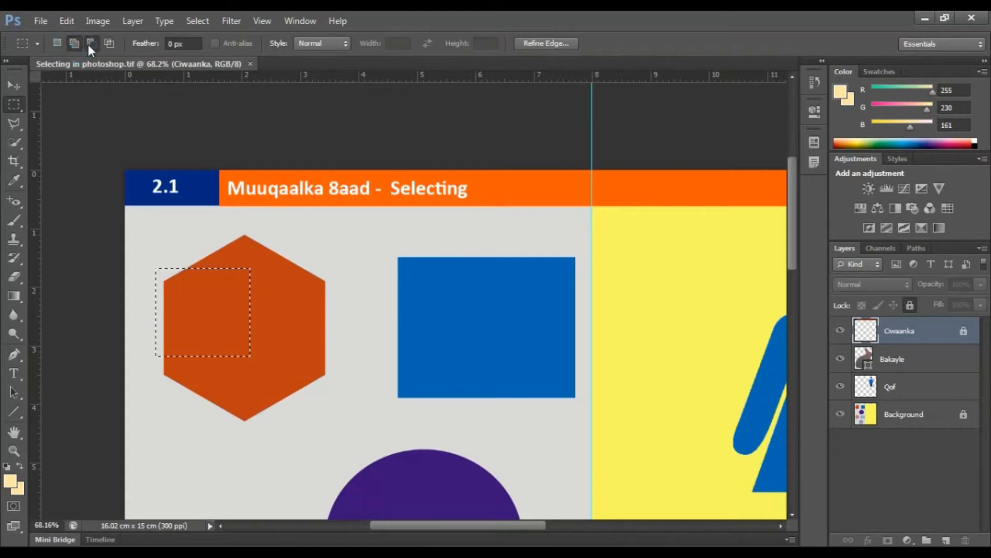
{"action": "left_click", "coordinate": [111, 44]}
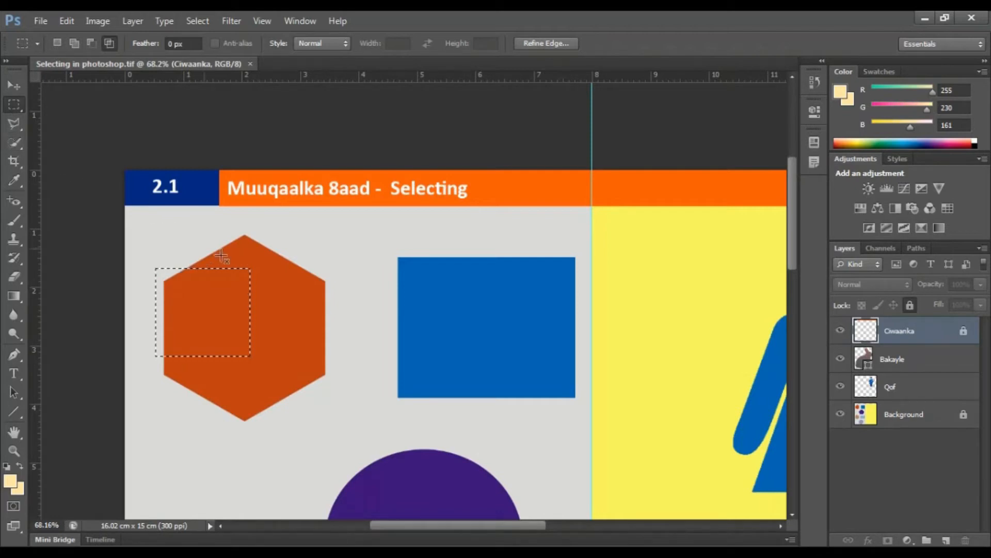
{"action": "left_click", "coordinate": [74, 44]}
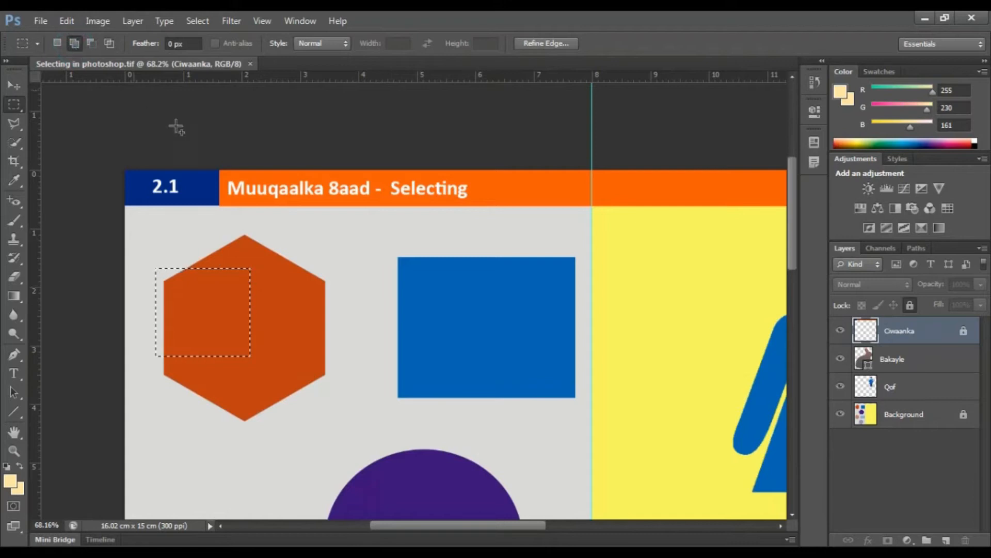
{"action": "left_click_drag", "start_coordinate": [166, 225], "coordinate": [276, 345]}
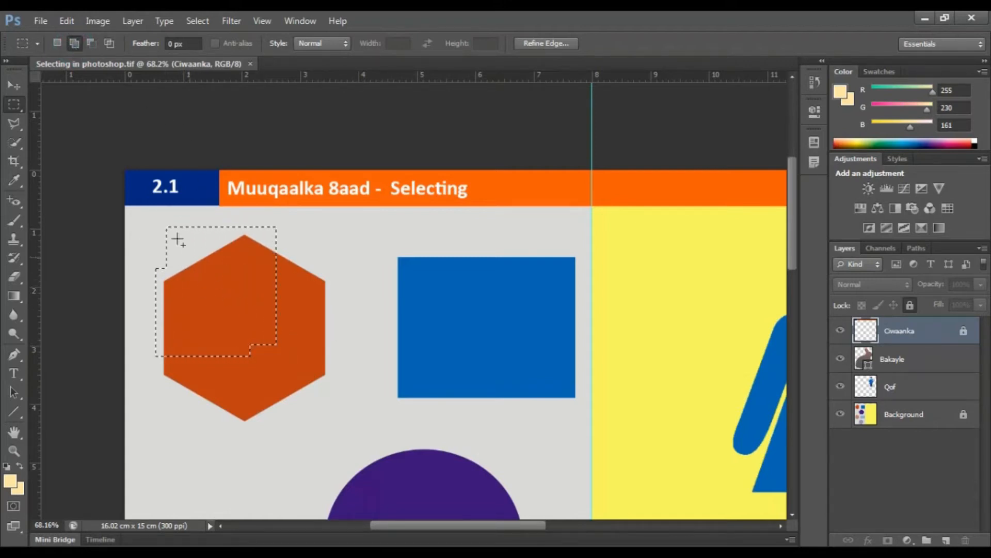
{"action": "left_click_drag", "start_coordinate": [223, 295], "coordinate": [340, 408]}
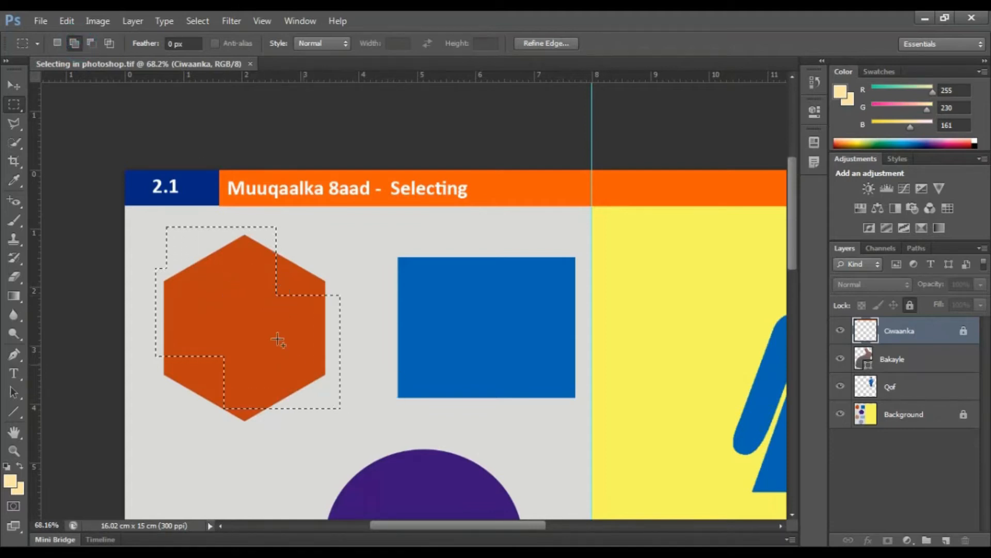
Step: Subtract a rectangle from the lower-right corner of the selection over the hexagon, and clear the whole selection
{"action": "left_click", "coordinate": [91, 44]}
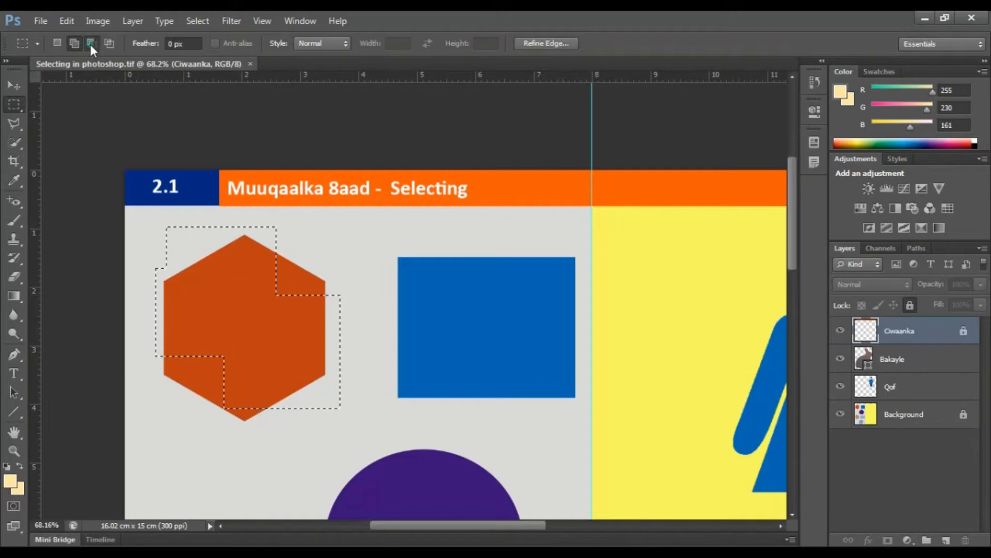
{"action": "left_click_drag", "start_coordinate": [284, 381], "coordinate": [385, 426]}
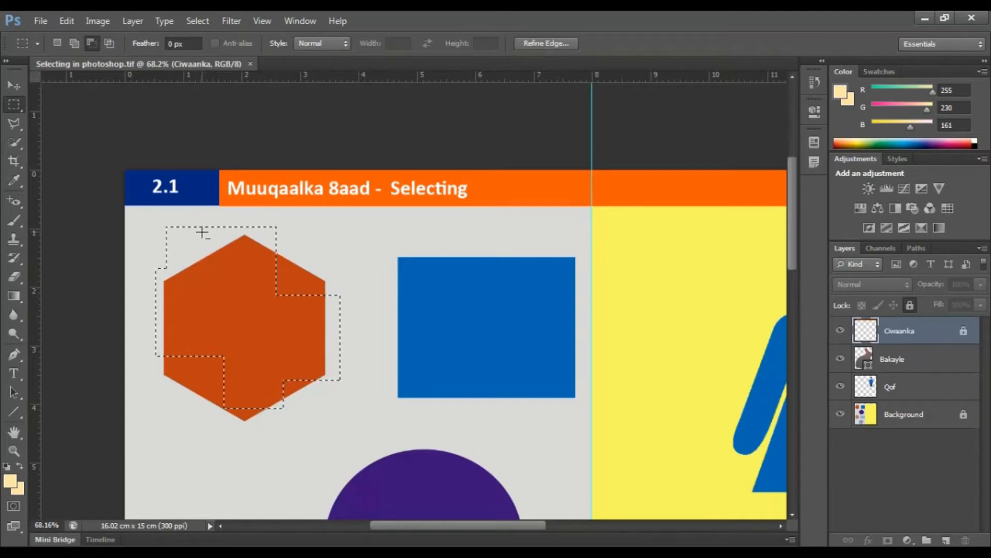
{"action": "left_click", "coordinate": [109, 42]}
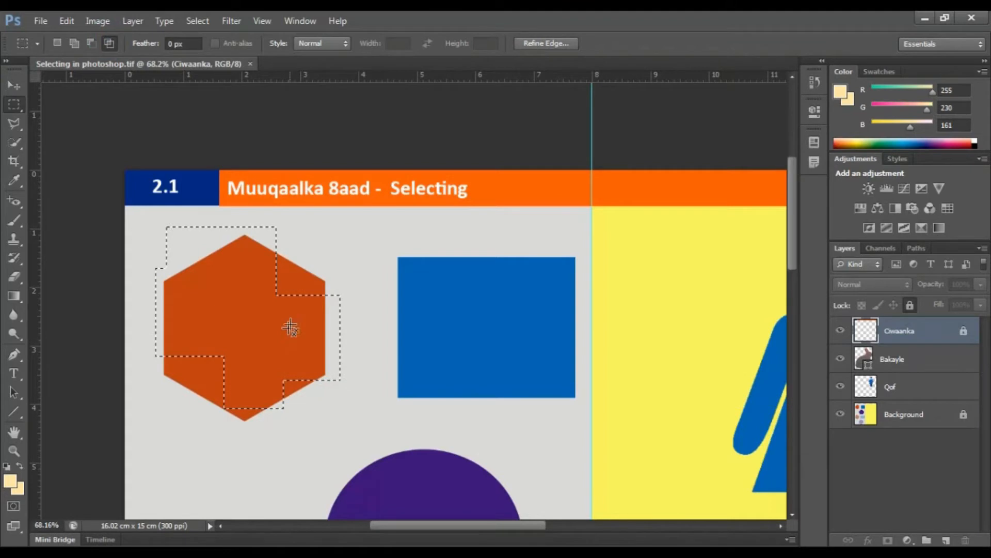
{"action": "key", "text": "ctrl+d"}
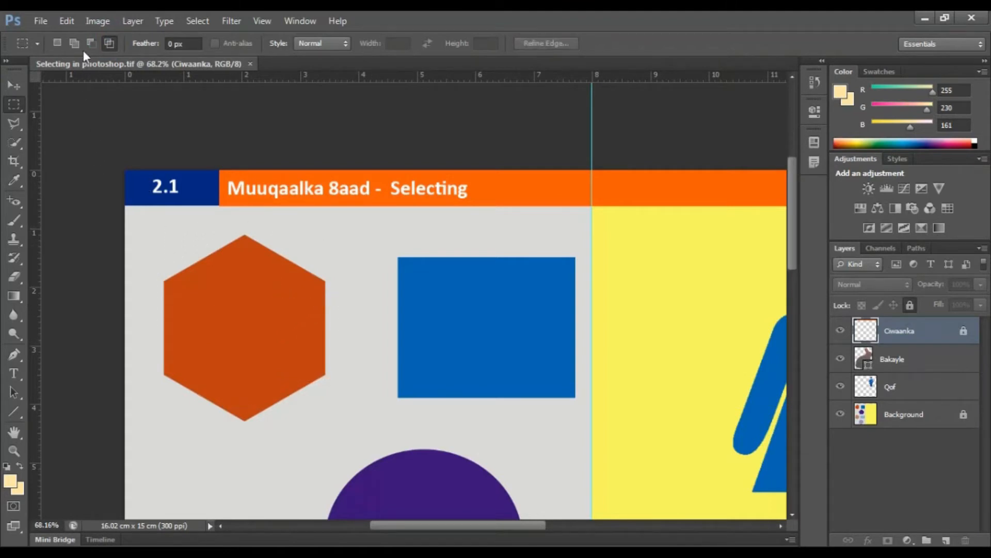
Step: Make a new rectangular selection over the hexagon's right part, intersect it with overlapping rectangles at its lower right, and clear it
{"action": "left_click", "coordinate": [57, 43]}
{"action": "left_click_drag", "start_coordinate": [209, 266], "coordinate": [319, 393]}
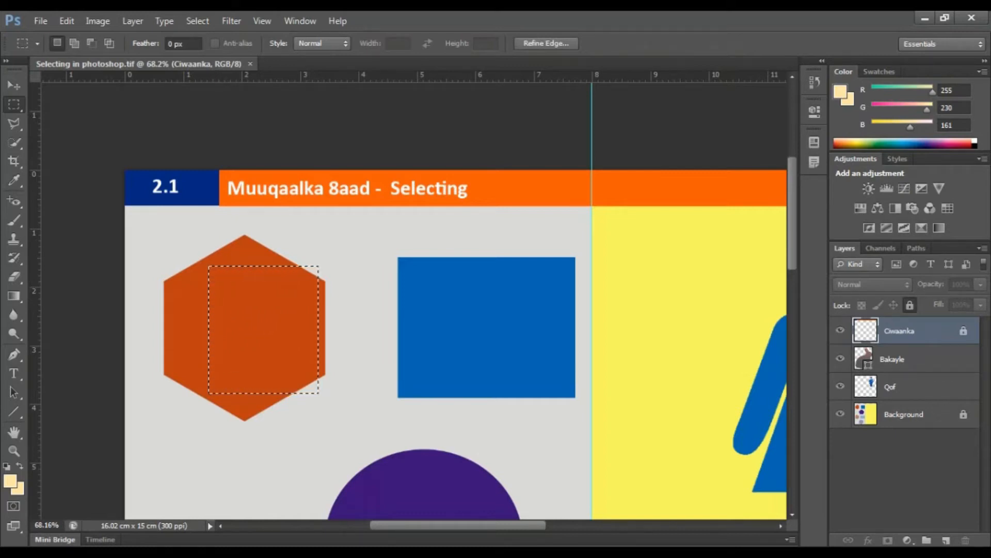
{"action": "left_click", "coordinate": [109, 43]}
{"action": "left_click_drag", "start_coordinate": [256, 332], "coordinate": [371, 450]}
{"action": "left_click_drag", "start_coordinate": [371, 451], "coordinate": [370, 443]}
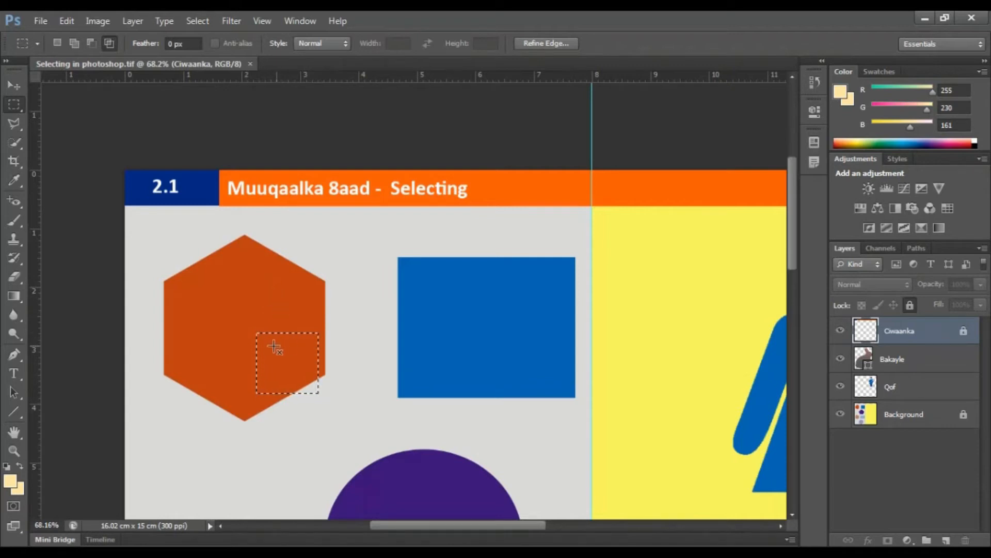
{"action": "left_click_drag", "start_coordinate": [265, 345], "coordinate": [308, 381]}
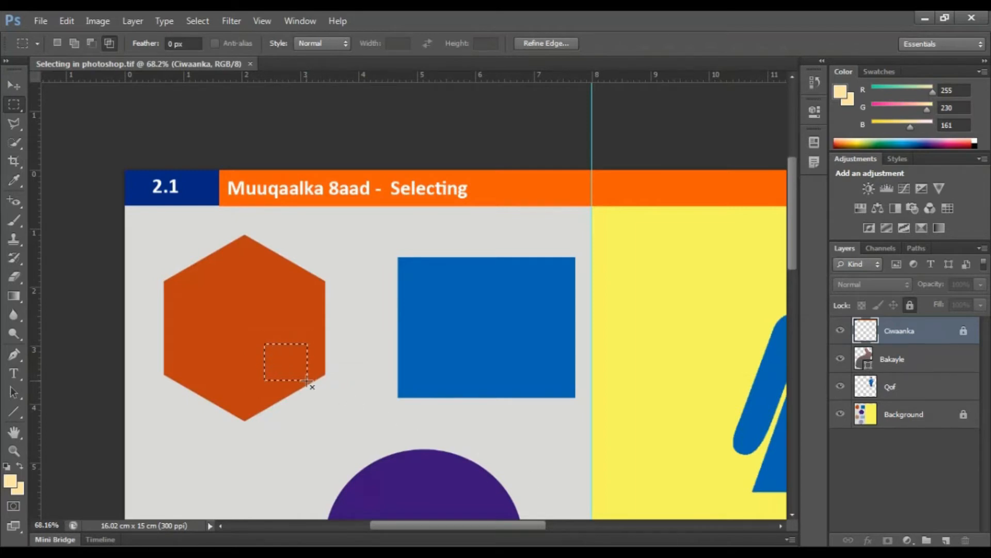
{"action": "left_click", "coordinate": [307, 380]}
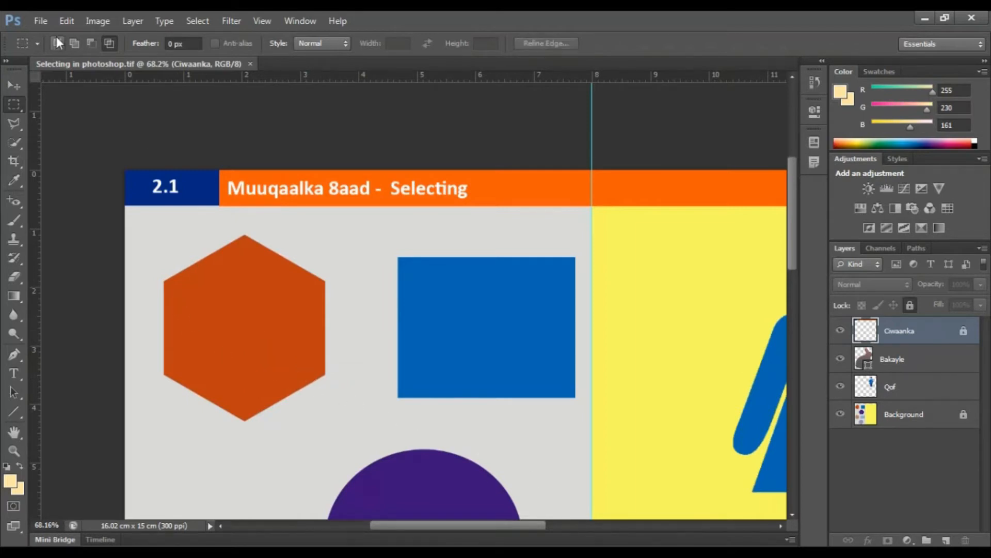
{"action": "left_click", "coordinate": [76, 42]}
{"action": "left_click", "coordinate": [90, 41]}
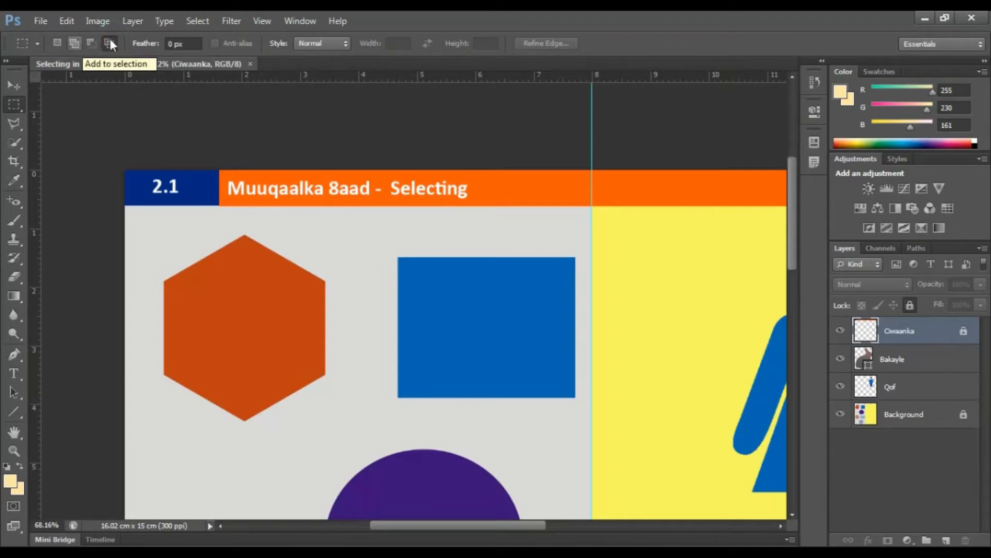
{"action": "left_click", "coordinate": [21, 86]}
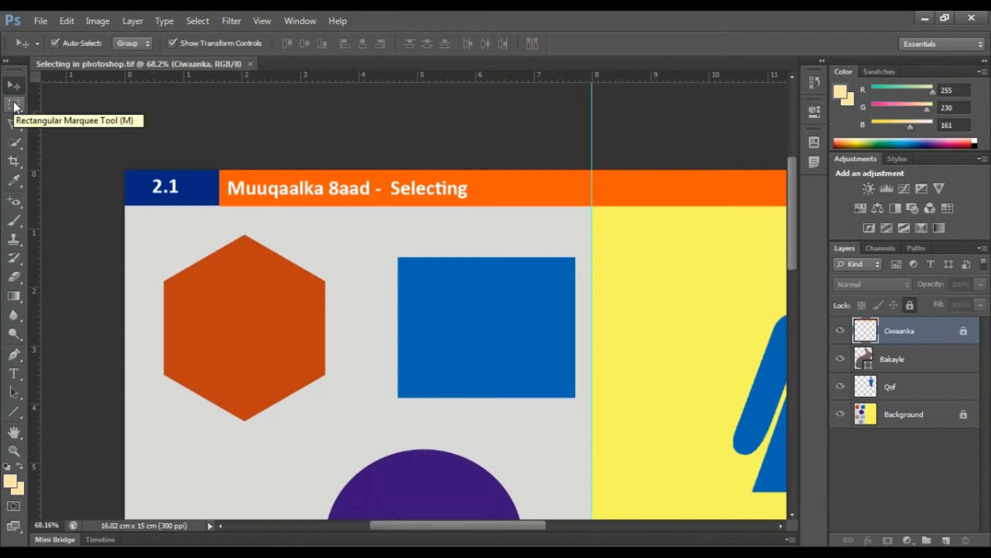
{"action": "left_click", "coordinate": [15, 106]}
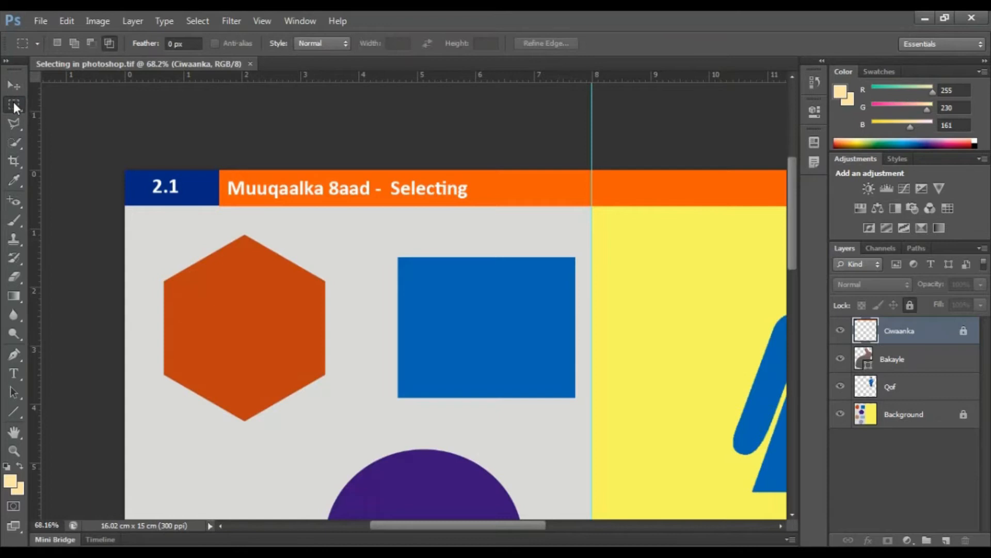
{"action": "left_click", "coordinate": [13, 88]}
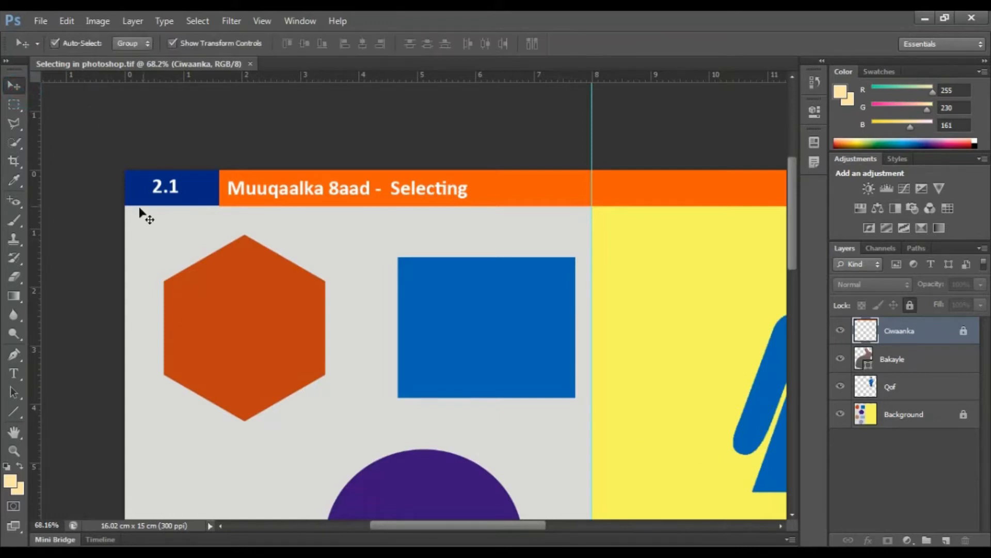
Step: With the Rectangular Marquee tool, select the blue rectangle from corner to corner, about 3.04 by 2.39 cm, and clear the selection
{"action": "left_click", "coordinate": [14, 104]}
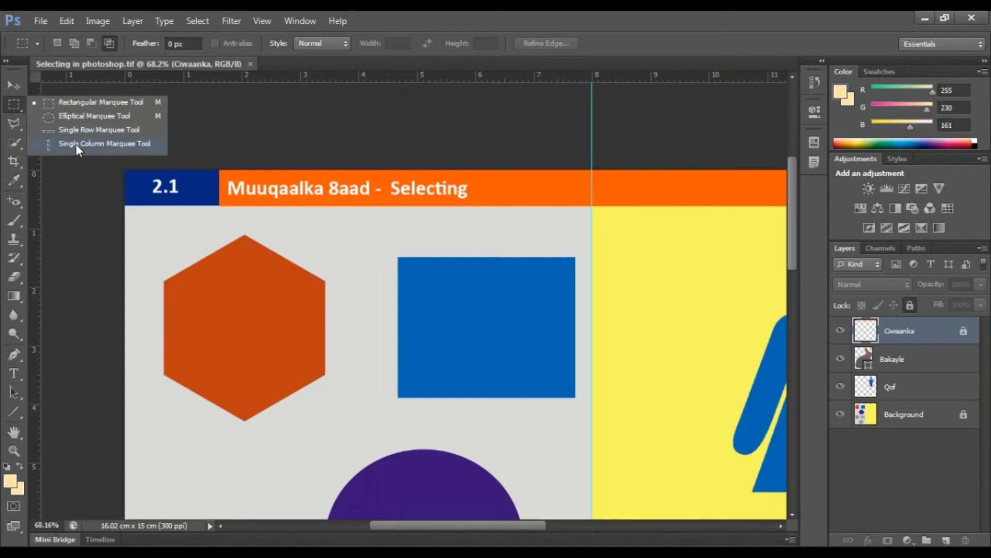
{"action": "left_click", "coordinate": [53, 105]}
{"action": "left_click", "coordinate": [14, 105]}
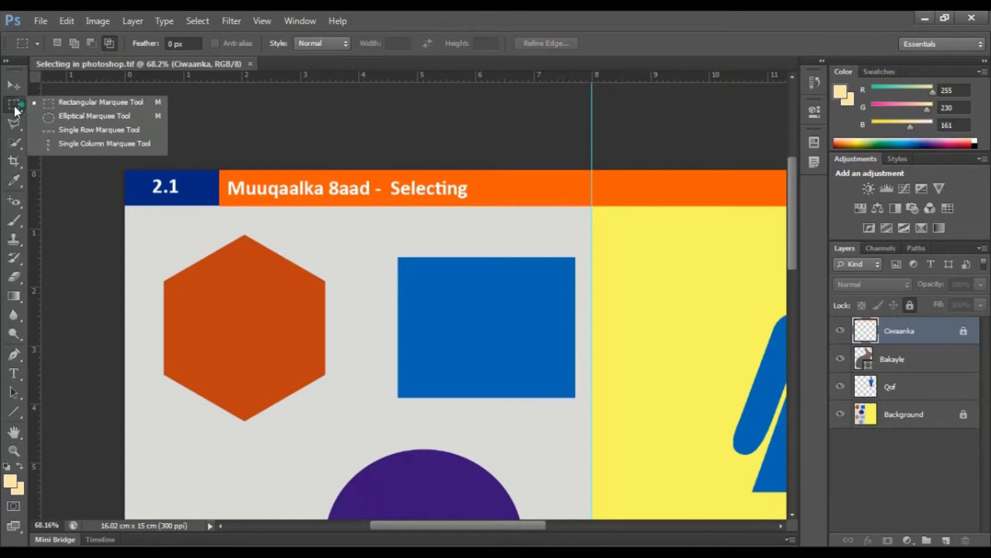
{"action": "left_click", "coordinate": [54, 106]}
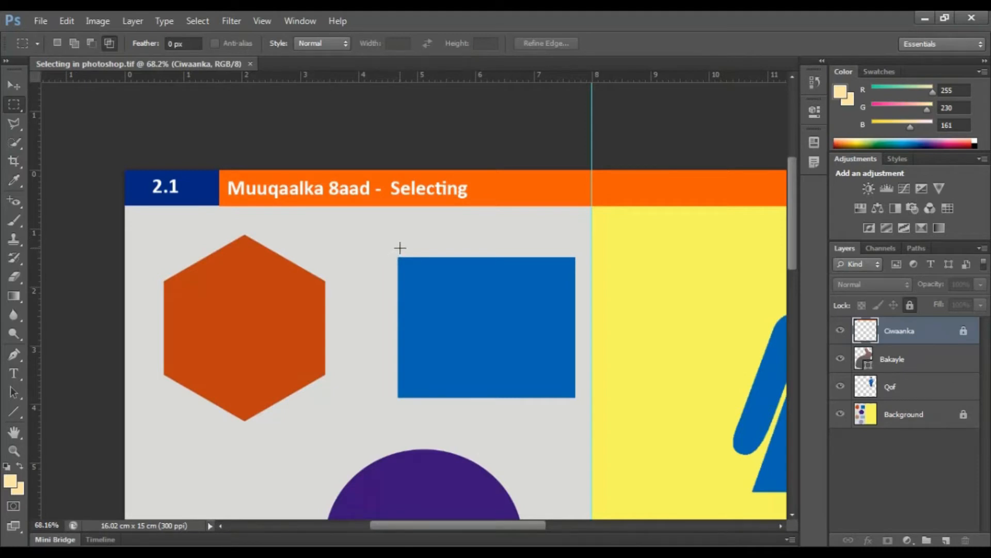
{"action": "scroll", "coordinate": [400, 248], "scroll_direction": "down", "scroll_amount": 1}
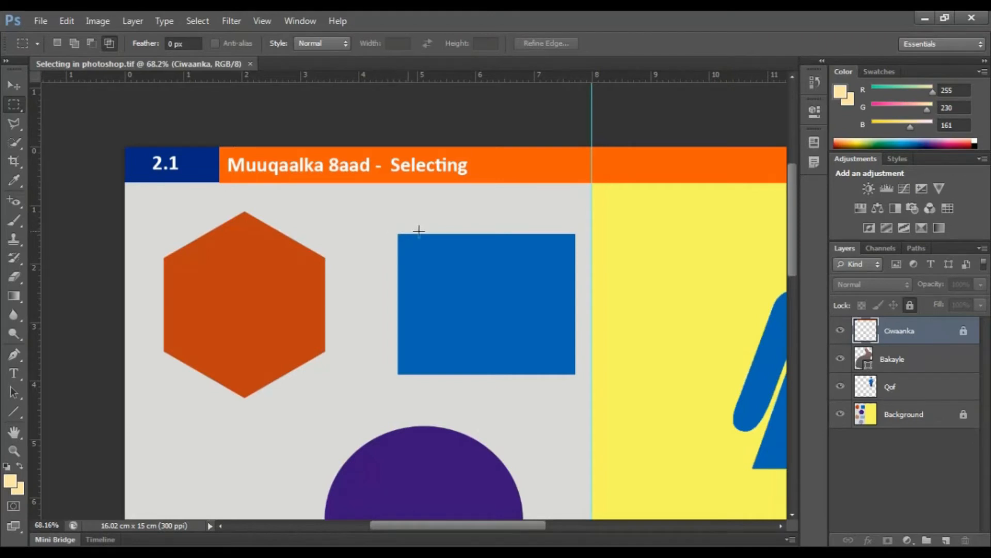
{"action": "scroll", "coordinate": [418, 231], "scroll_direction": "up", "scroll_amount": 3}
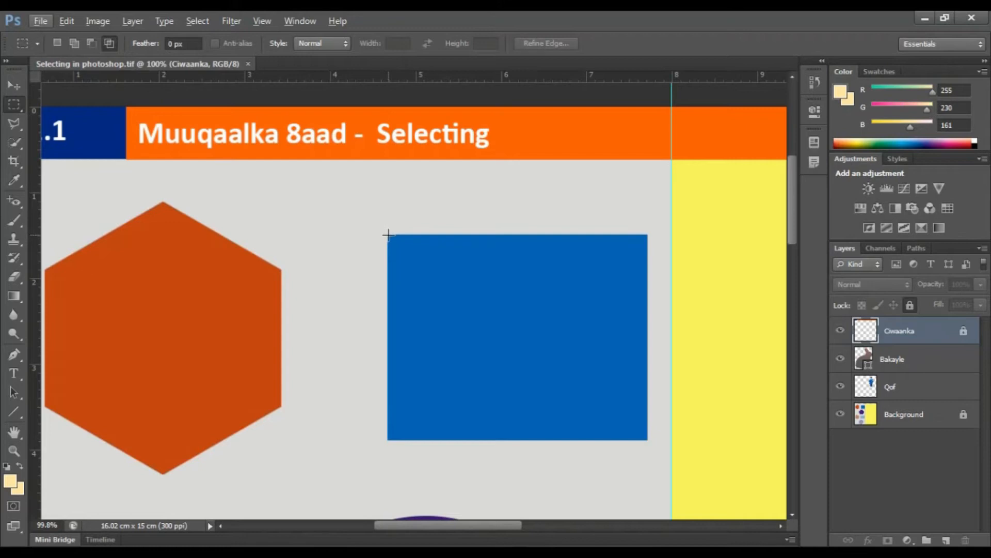
{"action": "left_click", "coordinate": [387, 235]}
{"action": "left_click_drag", "start_coordinate": [413, 264], "coordinate": [645, 438]}
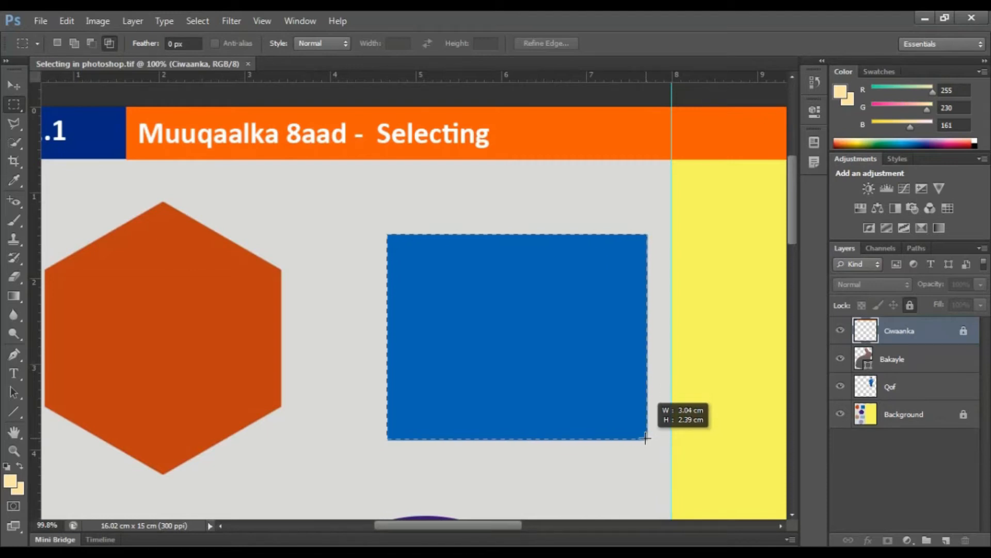
{"action": "left_click_drag", "start_coordinate": [645, 438], "coordinate": [645, 437]}
{"action": "left_click", "coordinate": [466, 297]}
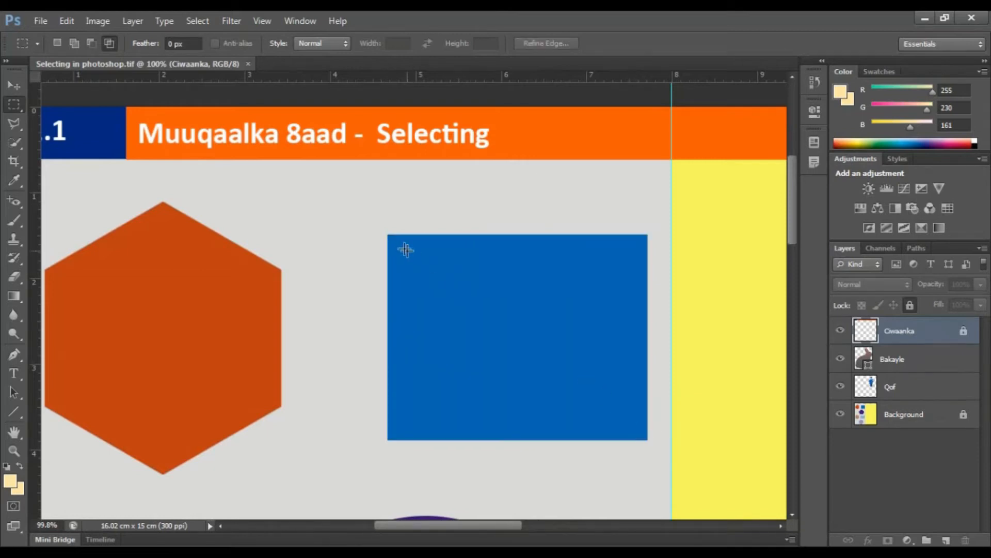
Step: Make a rectangular selection that overlaps most of the blue rectangle, offset beyond its upper-left corner
{"action": "left_click_drag", "start_coordinate": [386, 236], "coordinate": [621, 419]}
{"action": "left_click_drag", "start_coordinate": [609, 461], "coordinate": [642, 421]}
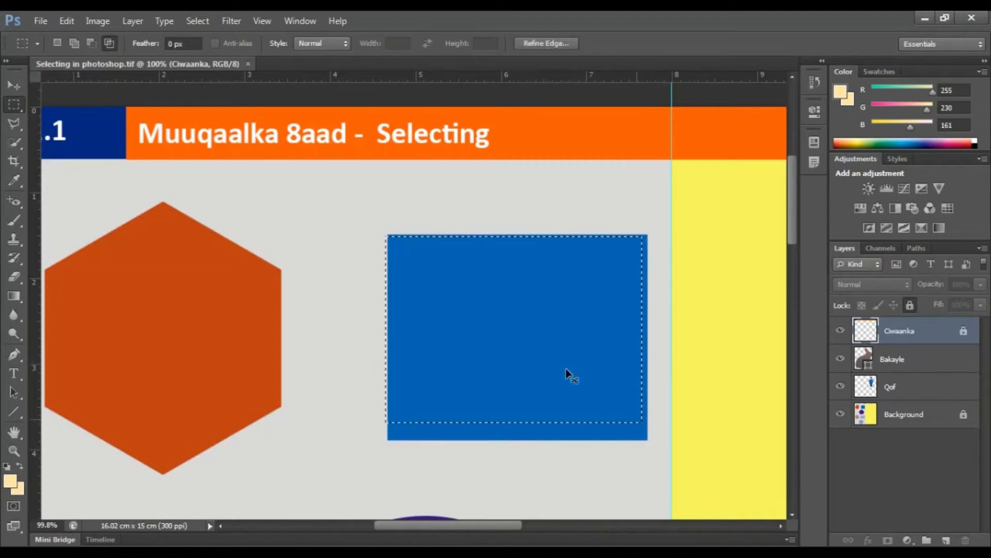
{"action": "left_click_drag", "start_coordinate": [352, 212], "coordinate": [599, 394]}
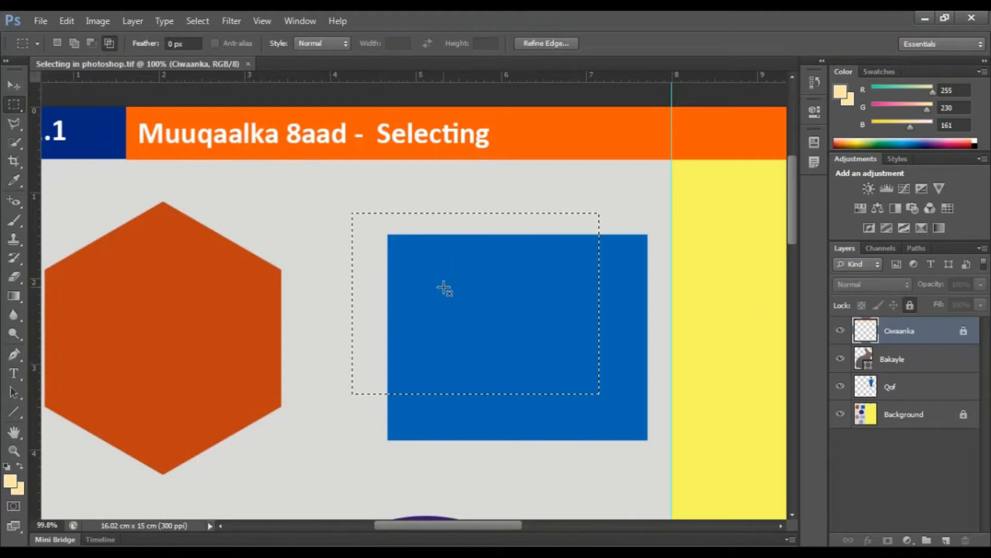
Step: In new selection mode, move the selection outline onto the blue rectangle and nudge it into alignment with its lower-left corner
{"action": "left_click", "coordinate": [57, 43]}
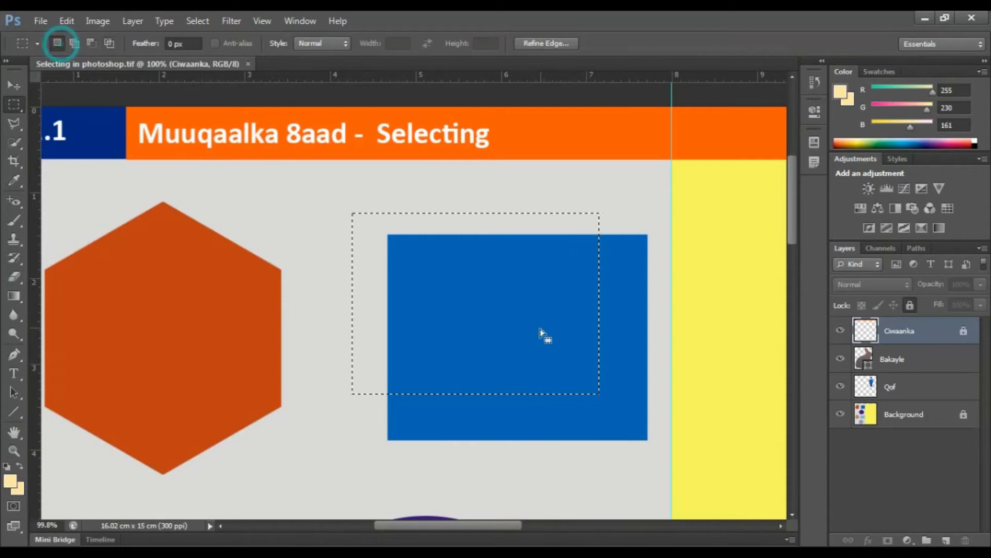
{"action": "left_click_drag", "start_coordinate": [473, 305], "coordinate": [510, 325]}
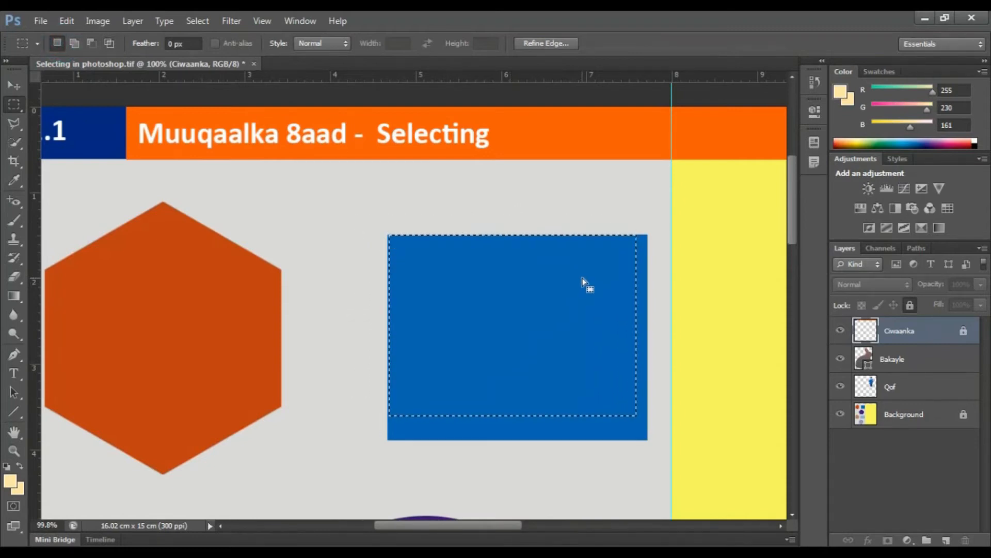
{"action": "key", "text": "Right"}
{"action": "key", "text": "Right"}
{"action": "key", "text": "Right"}
{"action": "key", "text": "Right"}
{"action": "key", "text": "Right"}
{"action": "key", "text": "Right"}
{"action": "key", "text": "Right"}
{"action": "key", "text": "Right"}
{"action": "key", "text": "Right"}
{"action": "key", "text": "Right"}
{"action": "key", "text": "Right"}
{"action": "key", "text": "Right"}
{"action": "key", "text": "Right"}
{"action": "key", "text": "Right"}
{"action": "key", "text": "Right"}
{"action": "key", "text": "Right"}
{"action": "key", "text": "Right"}
{"action": "key", "text": "Right"}
{"action": "key", "text": "Right"}
{"action": "key", "text": "Down"}
{"action": "key", "text": "Down"}
{"action": "key", "text": "Down"}
{"action": "key", "text": "Down"}
{"action": "key", "text": "Down"}
{"action": "key", "text": "Down"}
{"action": "key", "text": "Down"}
{"action": "key", "text": "Down"}
{"action": "key", "text": "Down"}
{"action": "key", "text": "Down"}
{"action": "key", "text": "Down"}
{"action": "key", "text": "Down"}
{"action": "key", "text": "Down"}
{"action": "key", "text": "Down"}
{"action": "key", "text": "Down"}
{"action": "key", "text": "Down"}
{"action": "key", "text": "Down"}
{"action": "key", "text": "Down"}
{"action": "key", "text": "Down"}
{"action": "key", "text": "Down"}
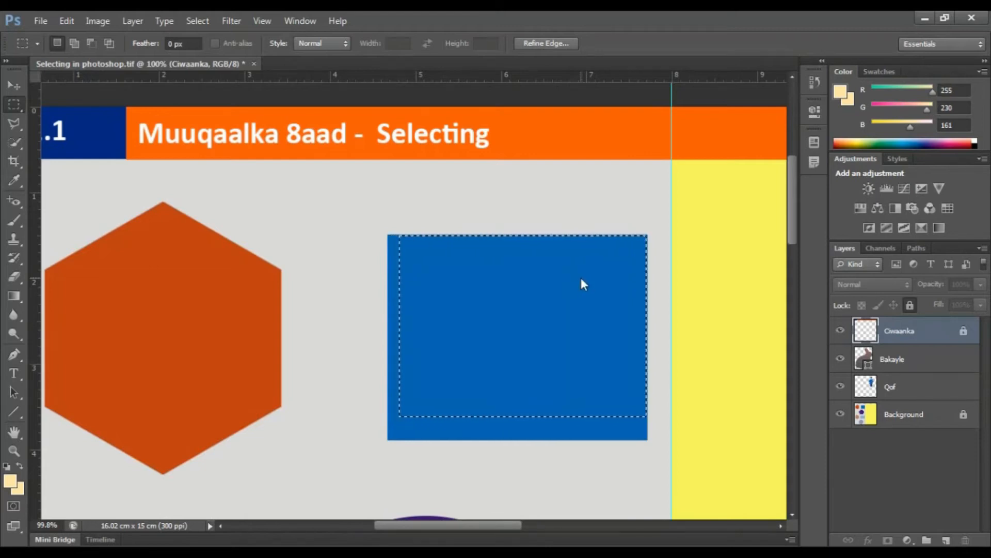
{"action": "key", "text": "Left"}
{"action": "key", "text": "Left"}
{"action": "key", "text": "Left"}
{"action": "key", "text": "Left"}
{"action": "key", "text": "Left"}
{"action": "key", "text": "Left"}
{"action": "key", "text": "Left"}
{"action": "key", "text": "Left"}
{"action": "key", "text": "Left"}
{"action": "key", "text": "Left"}
{"action": "key", "text": "Left"}
{"action": "key", "text": "Left"}
{"action": "key", "text": "Left"}
{"action": "key", "text": "Left"}
{"action": "key", "text": "Left"}
{"action": "key", "text": "Left"}
{"action": "key", "text": "Left"}
{"action": "key", "text": "Left"}
{"action": "key", "text": "Left"}
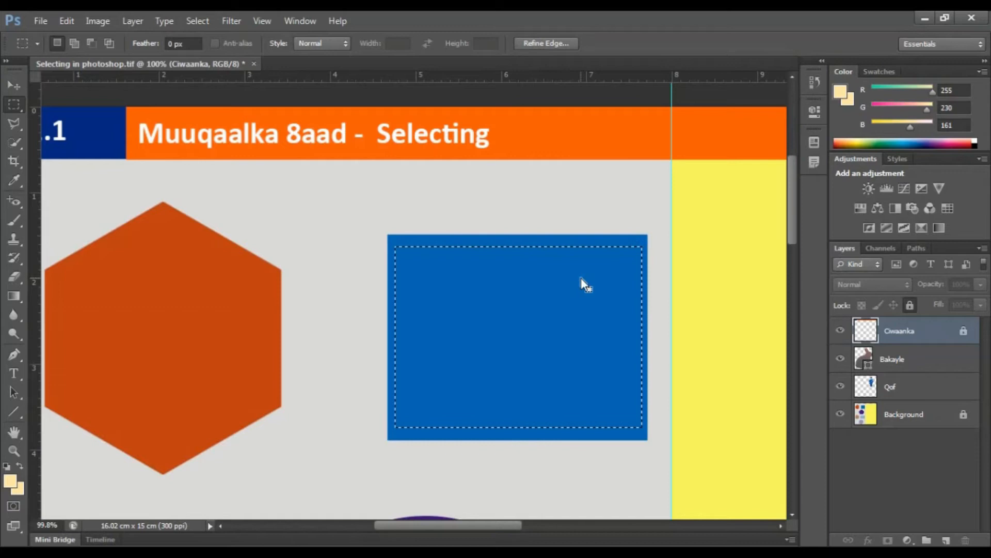
{"action": "key", "text": "Down"}
{"action": "key", "text": "Down"}
{"action": "key", "text": "Down"}
{"action": "key", "text": "Down"}
{"action": "key", "text": "Down"}
{"action": "key", "text": "Down"}
{"action": "key", "text": "Down"}
{"action": "key", "text": "Down"}
{"action": "key", "text": "Down"}
{"action": "key", "text": "Down"}
{"action": "key", "text": "Down"}
{"action": "key", "text": "Down"}
{"action": "key", "text": "Down"}
{"action": "key", "text": "Down"}
{"action": "key", "text": "Down"}
{"action": "key", "text": "Down"}
{"action": "key", "text": "Down"}
{"action": "key", "text": "Down"}
{"action": "key", "text": "Down"}
{"action": "key", "text": "Down"}
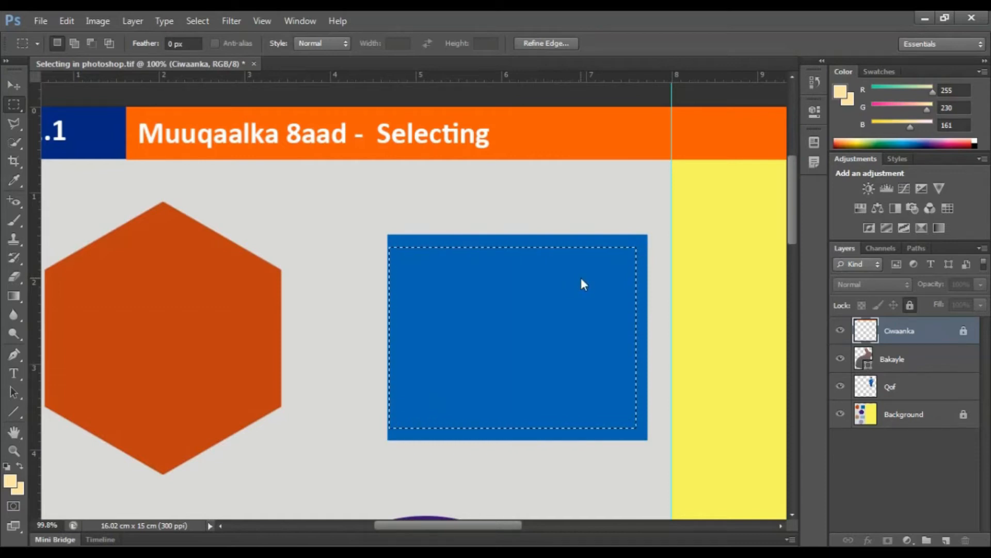
{"action": "key", "text": "Left"}
{"action": "key", "text": "Left"}
{"action": "key", "text": "Left"}
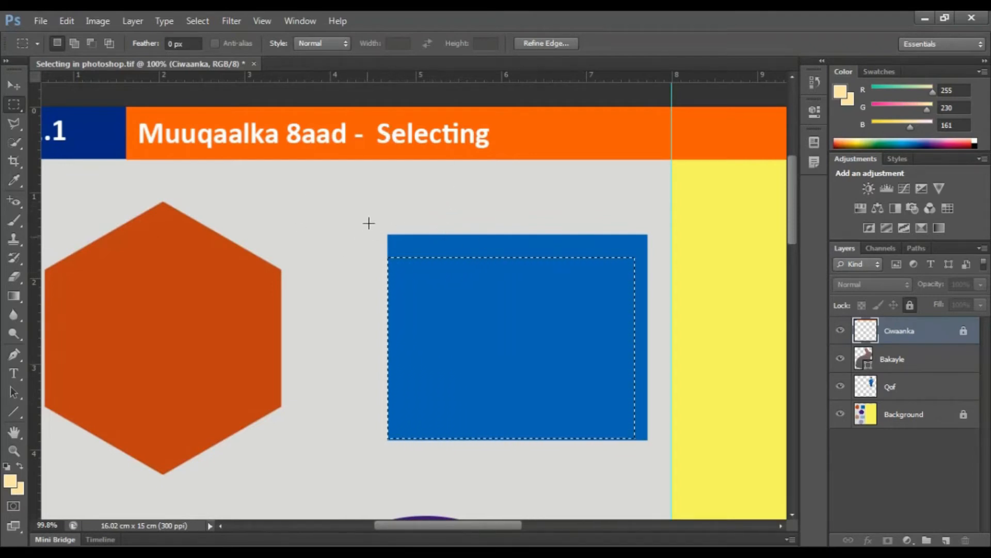
Step: Add rectangles along the blue rectangle's top and right edges to cover it completely, and clear the selection
{"action": "left_click", "coordinate": [74, 43]}
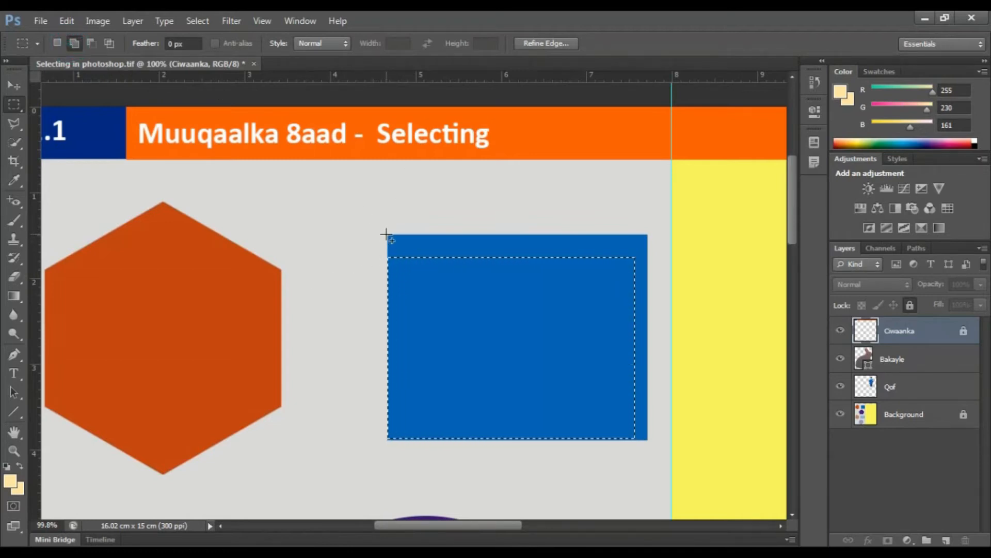
{"action": "left_click_drag", "start_coordinate": [387, 234], "coordinate": [648, 296]}
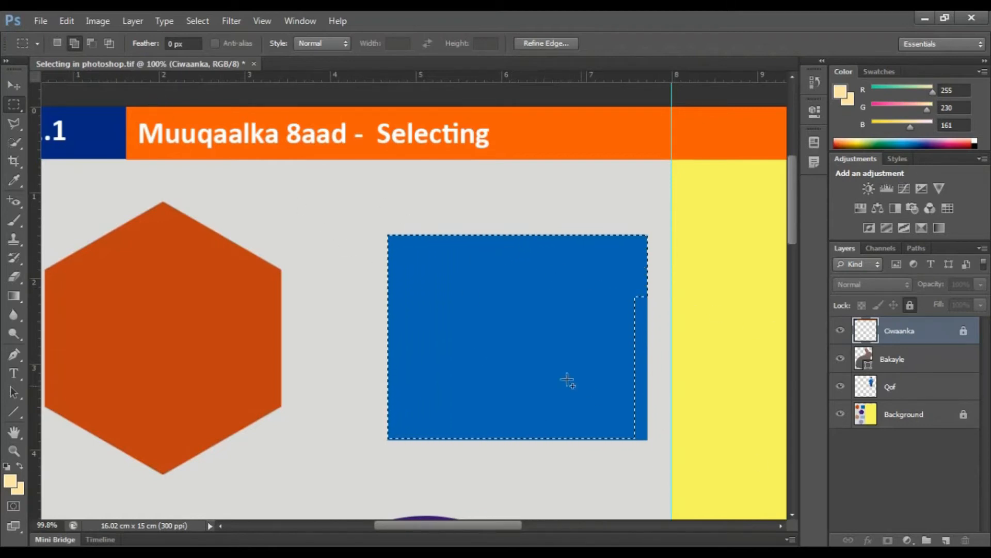
{"action": "left_click", "coordinate": [62, 44]}
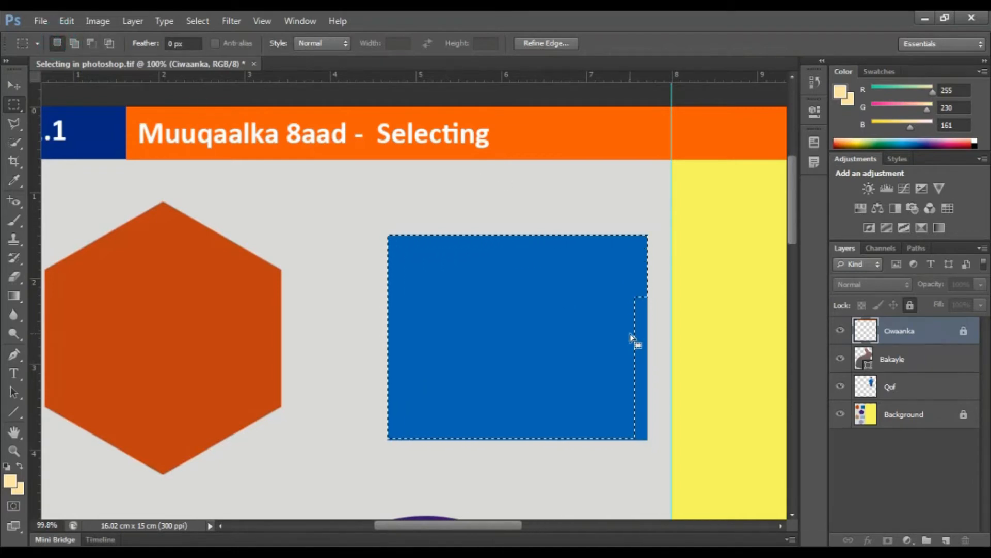
{"action": "key", "text": "shift"}
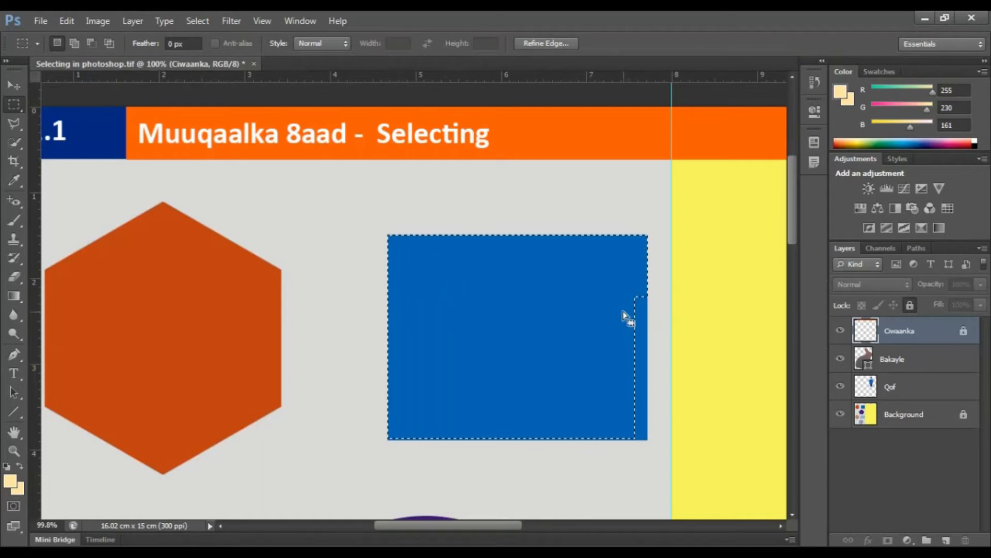
{"action": "key", "text": "shift"}
{"action": "left_click_drag", "start_coordinate": [629, 291], "coordinate": [647, 439]}
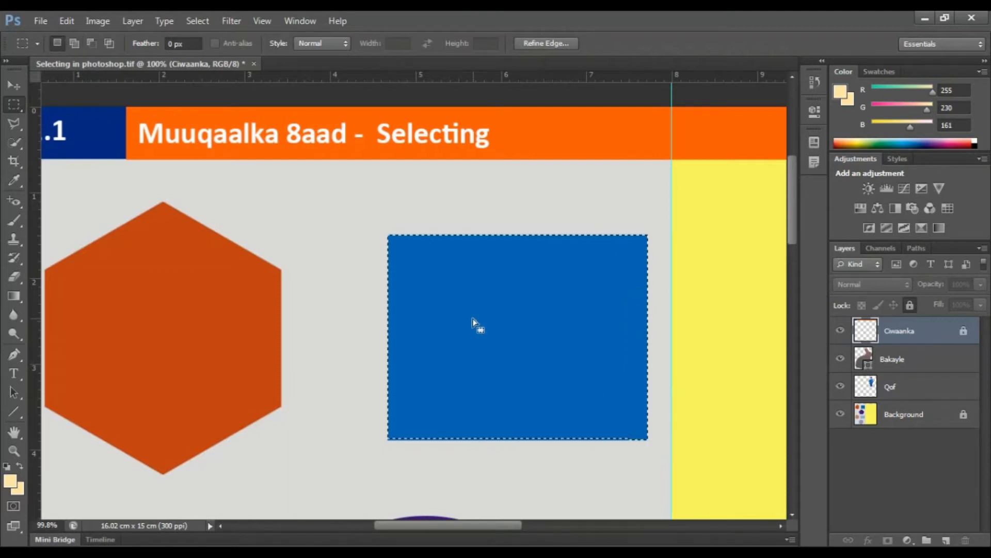
{"action": "left_click", "coordinate": [328, 280]}
Step: Switch to the Elliptical Marquee tool for the purple circle below the blue rectangle
{"action": "scroll", "coordinate": [328, 280], "scroll_direction": "down", "scroll_amount": 2}
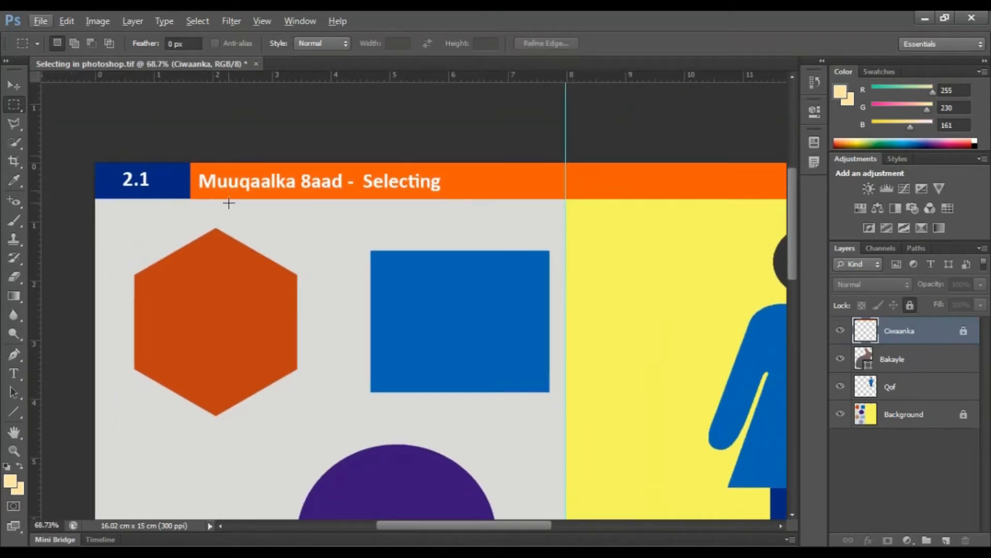
{"action": "scroll", "coordinate": [227, 204], "scroll_direction": "down", "scroll_amount": 2}
{"action": "scroll", "coordinate": [410, 245], "scroll_direction": "down", "scroll_amount": 6}
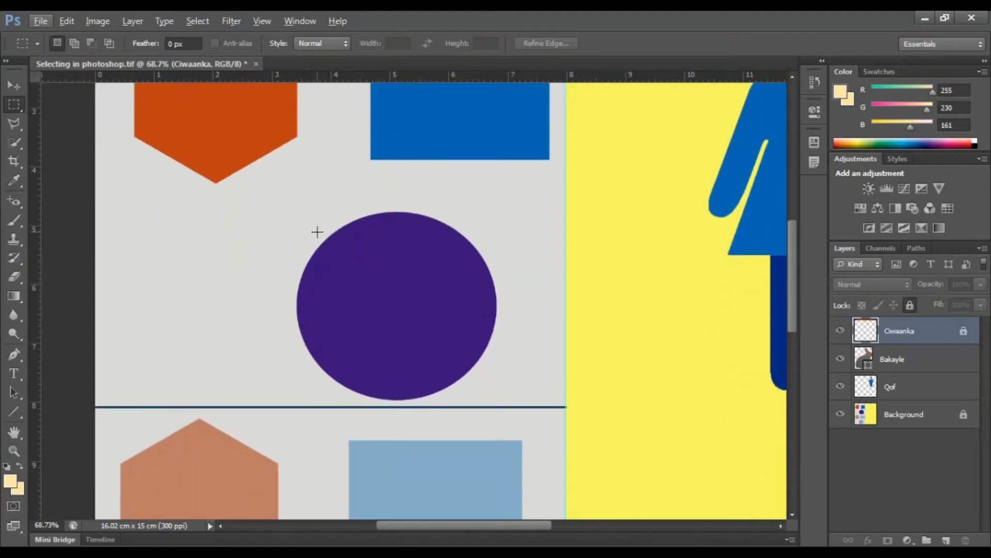
{"action": "scroll", "coordinate": [308, 245], "scroll_direction": "up", "scroll_amount": 1}
{"action": "scroll", "coordinate": [310, 251], "scroll_direction": "up", "scroll_amount": 1}
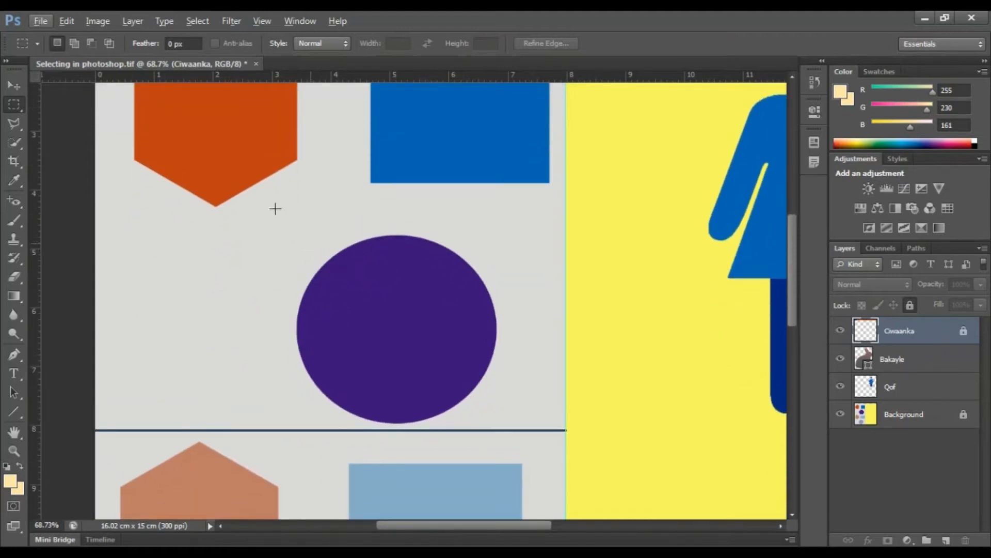
{"action": "left_click", "coordinate": [14, 104]}
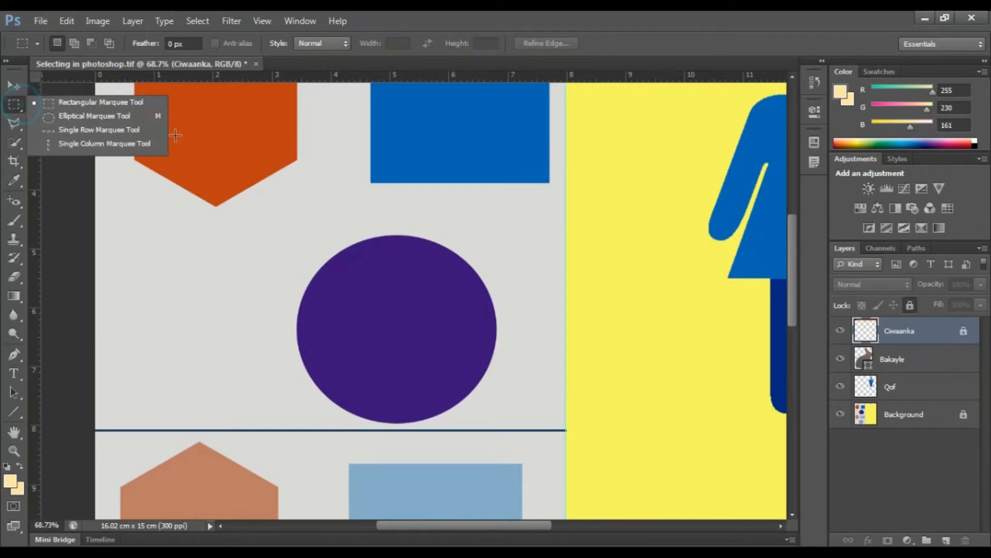
{"action": "left_click", "coordinate": [17, 105]}
{"action": "left_click", "coordinate": [11, 104]}
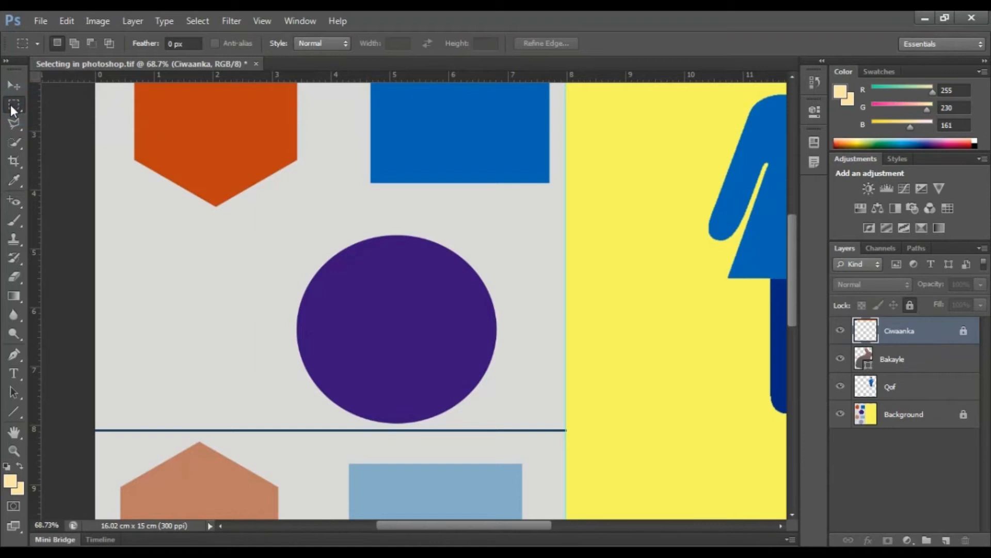
{"action": "left_click", "coordinate": [14, 104]}
{"action": "left_click", "coordinate": [20, 105]}
{"action": "left_click", "coordinate": [19, 106]}
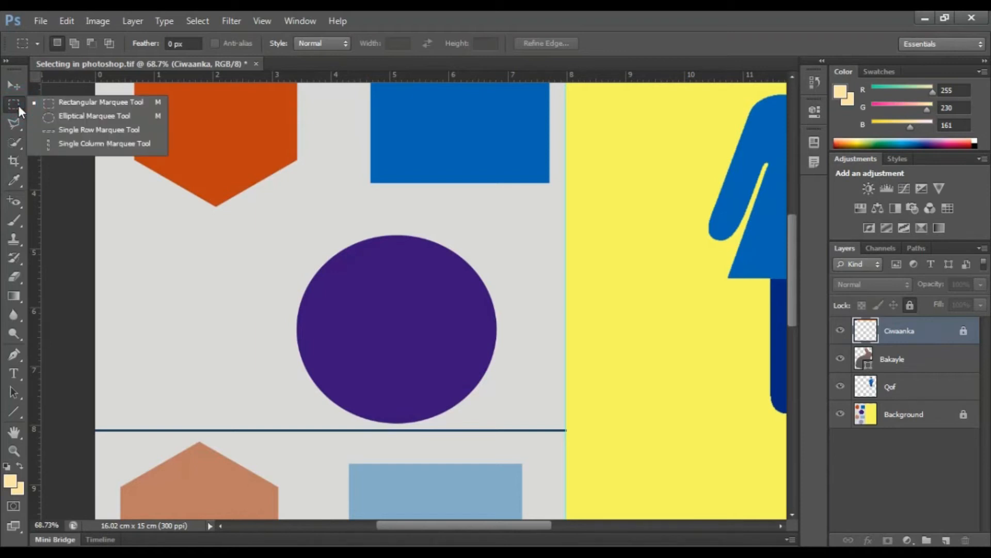
{"action": "left_click", "coordinate": [54, 115]}
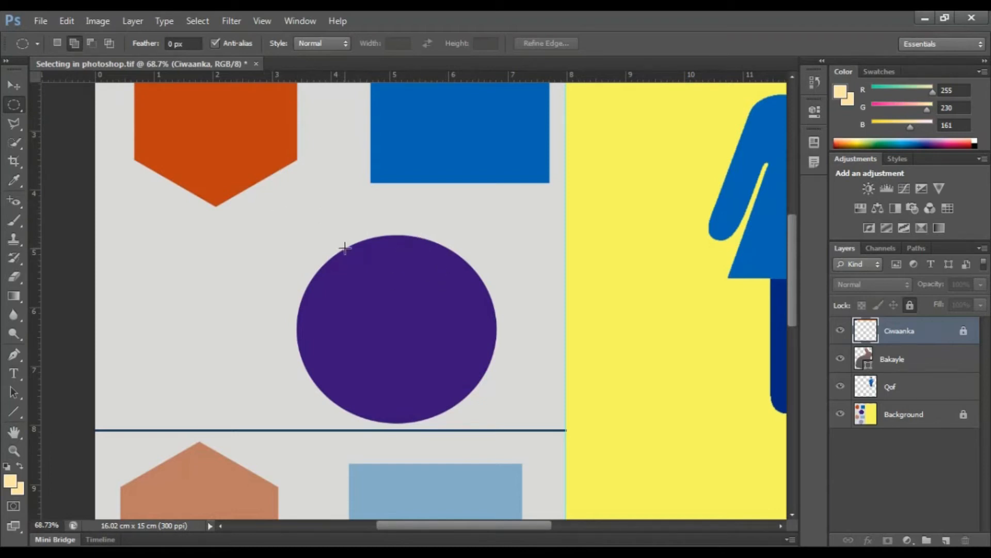
{"action": "scroll", "coordinate": [361, 233], "scroll_direction": "up", "scroll_amount": 5}
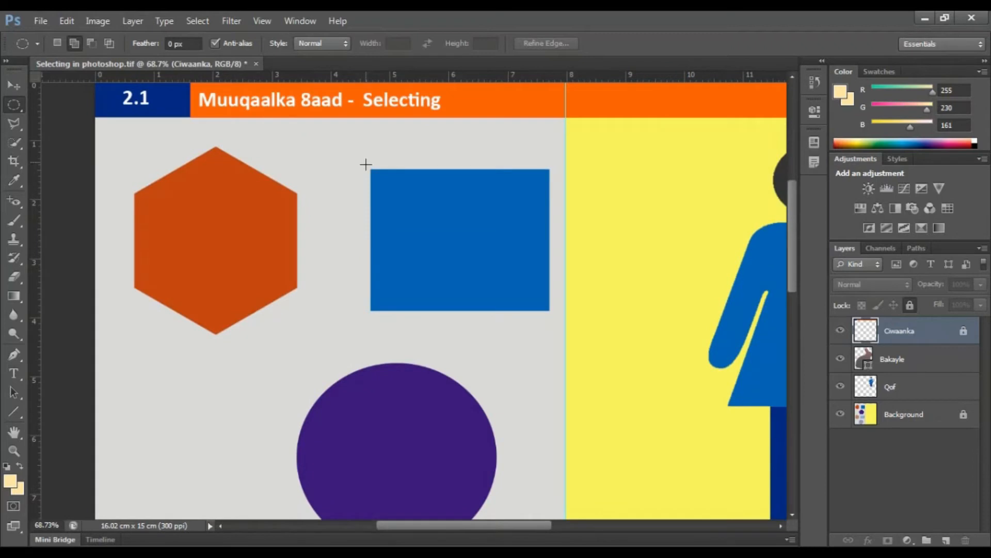
{"action": "scroll", "coordinate": [360, 218], "scroll_direction": "down", "scroll_amount": 5}
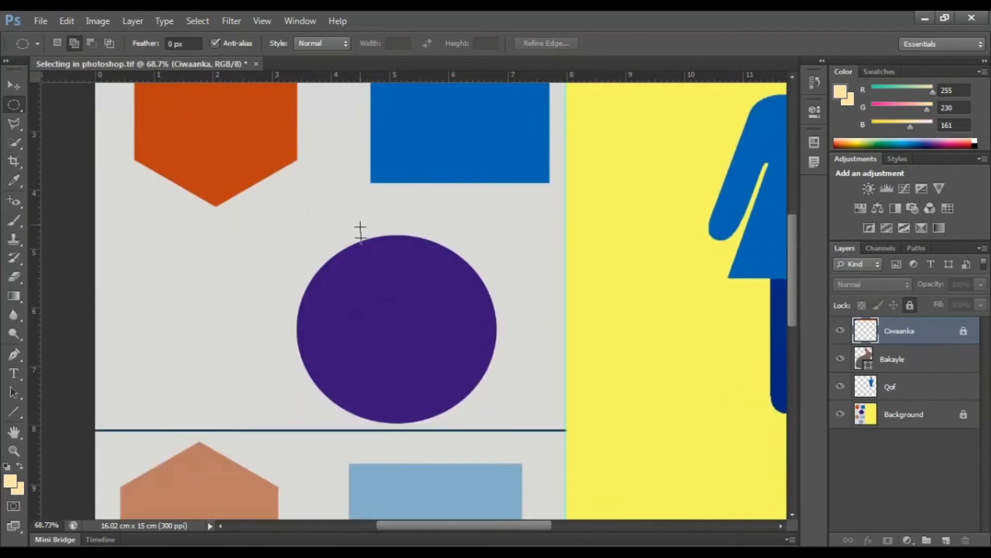
{"action": "left_click_drag", "start_coordinate": [345, 244], "coordinate": [568, 373]}
{"action": "left_click", "coordinate": [525, 354]}
{"action": "left_click_drag", "start_coordinate": [285, 230], "coordinate": [498, 421]}
{"action": "key", "text": "ctrl+d"}
Step: Select the purple circle with an elliptical marquee spanning from its upper left to its lower right
{"action": "left_click_drag", "start_coordinate": [295, 239], "coordinate": [296, 244]}
{"action": "left_click", "coordinate": [298, 247]}
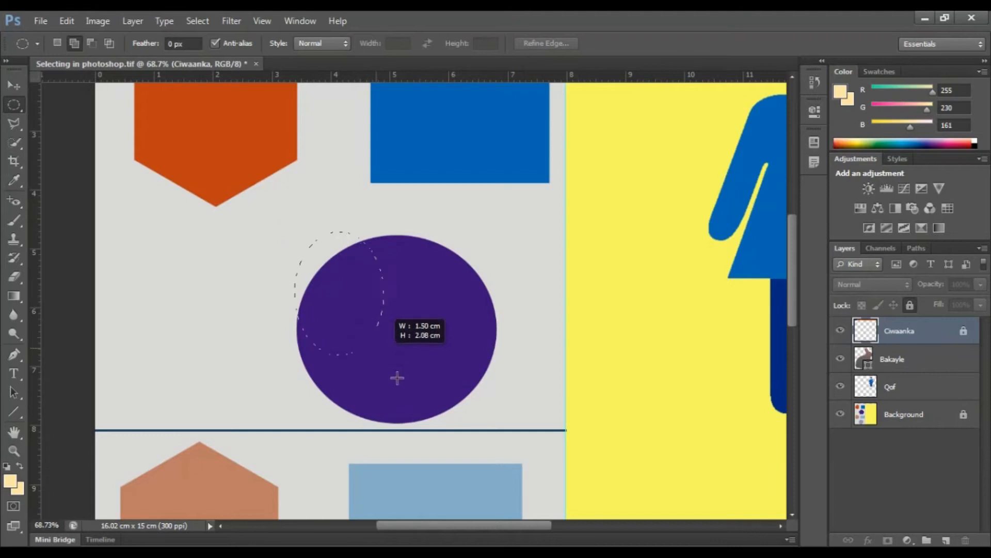
{"action": "left_click_drag", "start_coordinate": [458, 416], "coordinate": [495, 418]}
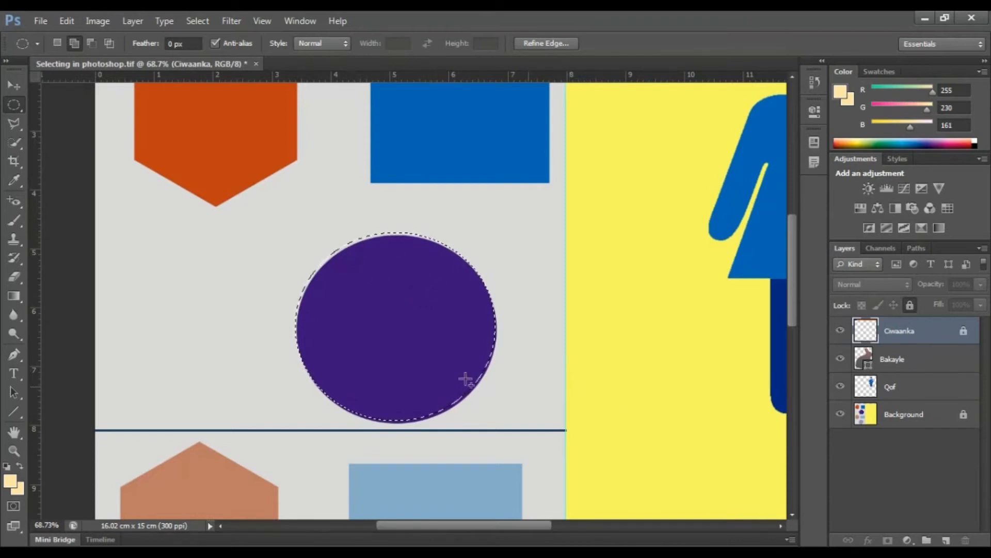
Step: Add a small ellipse at the upper-right edge of the purple circle's selection, and clear the whole selection
{"action": "scroll", "coordinate": [370, 343], "scroll_direction": "up", "scroll_amount": 5}
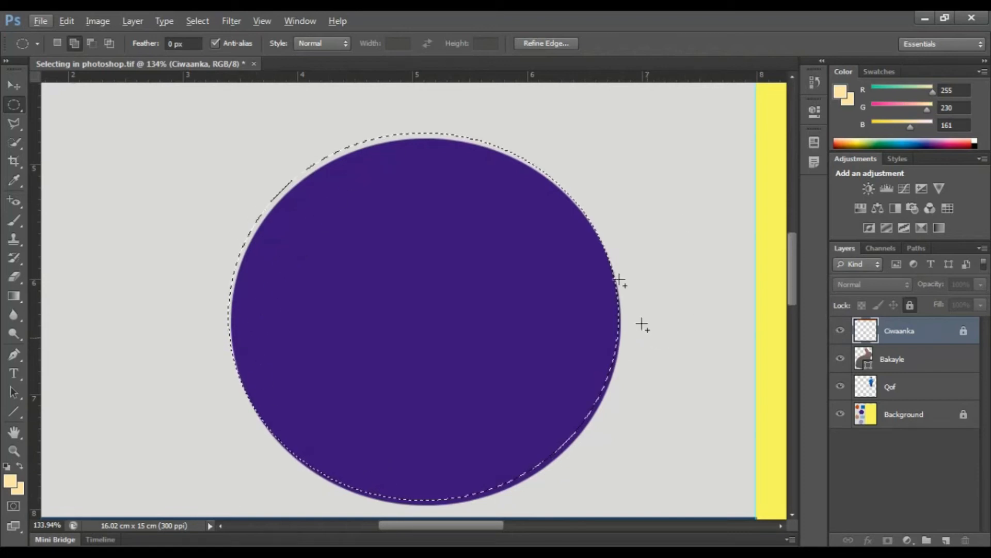
{"action": "left_click_drag", "start_coordinate": [542, 93], "coordinate": [631, 200]}
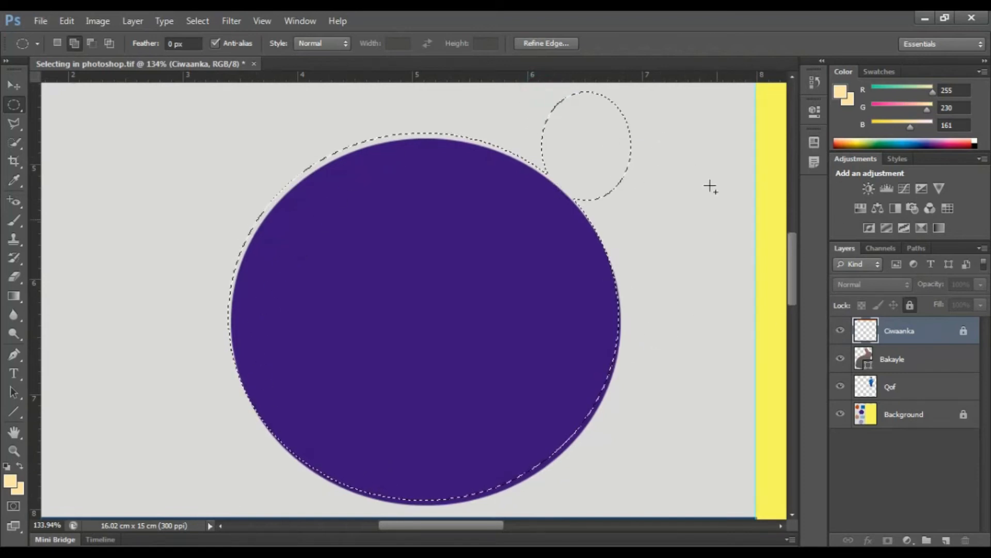
{"action": "left_click", "coordinate": [563, 136]}
{"action": "scroll", "coordinate": [395, 262], "scroll_direction": "down", "scroll_amount": 5}
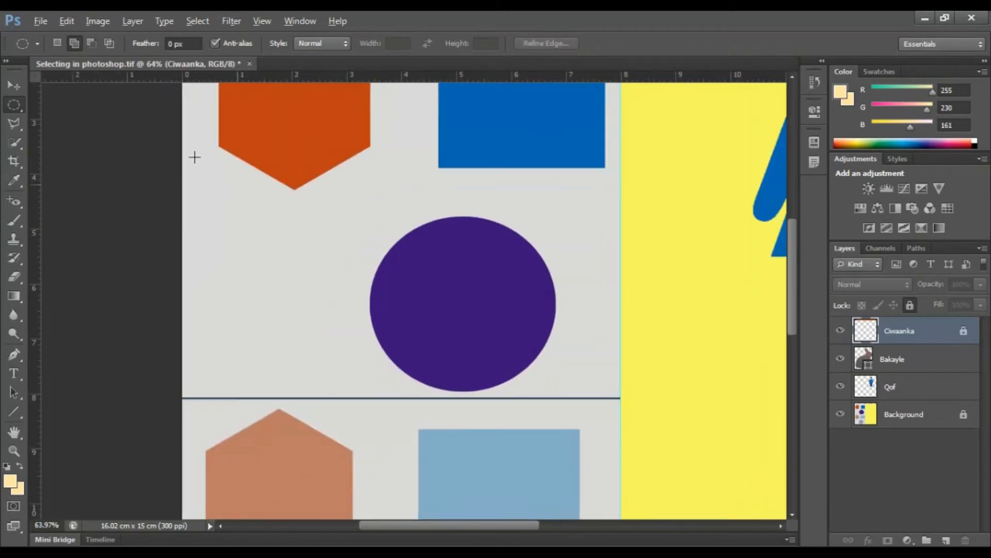
Step: Switch to the Rectangular Marquee tool, draw a selection over the orange hexagon's bottom tip and the area below, and clear it
{"action": "right_click", "coordinate": [12, 106]}
{"action": "left_click", "coordinate": [79, 104]}
{"action": "left_click_drag", "start_coordinate": [201, 173], "coordinate": [296, 271]}
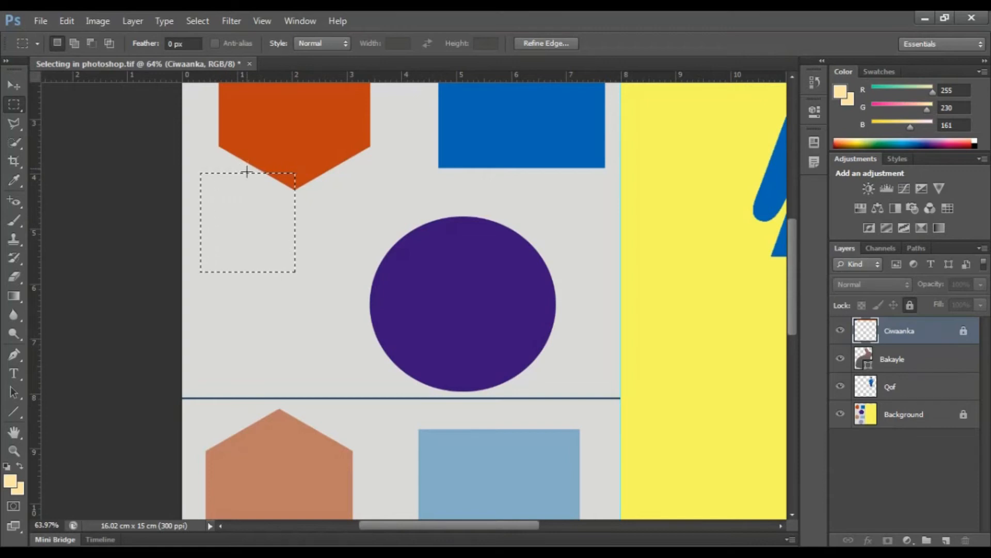
{"action": "key", "text": "ctrl+d"}
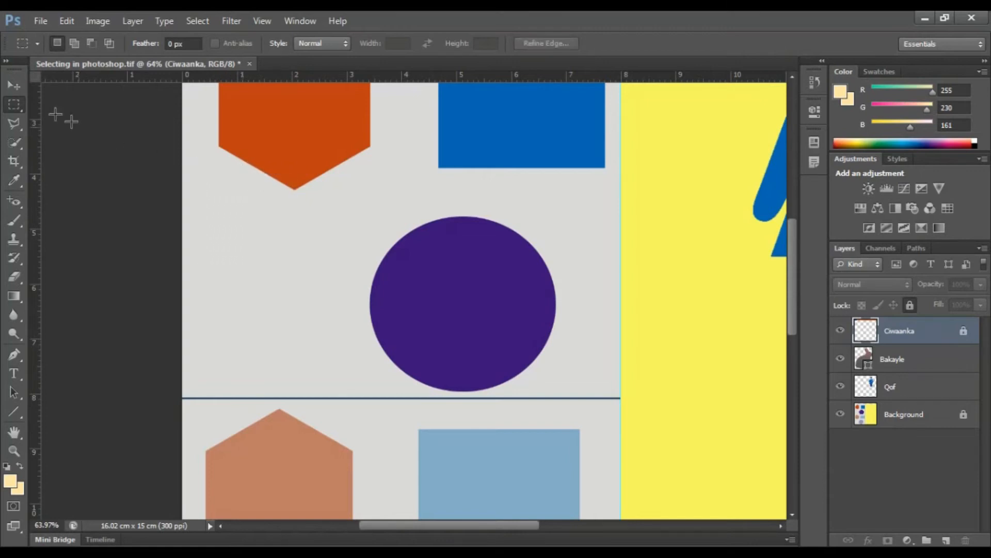
Step: Switch to the Elliptical Marquee tool, draw a circular selection below and left of the orange hexagon, and clear it
{"action": "right_click", "coordinate": [16, 104]}
{"action": "left_click", "coordinate": [77, 122]}
{"action": "left_click_drag", "start_coordinate": [154, 158], "coordinate": [288, 282]}
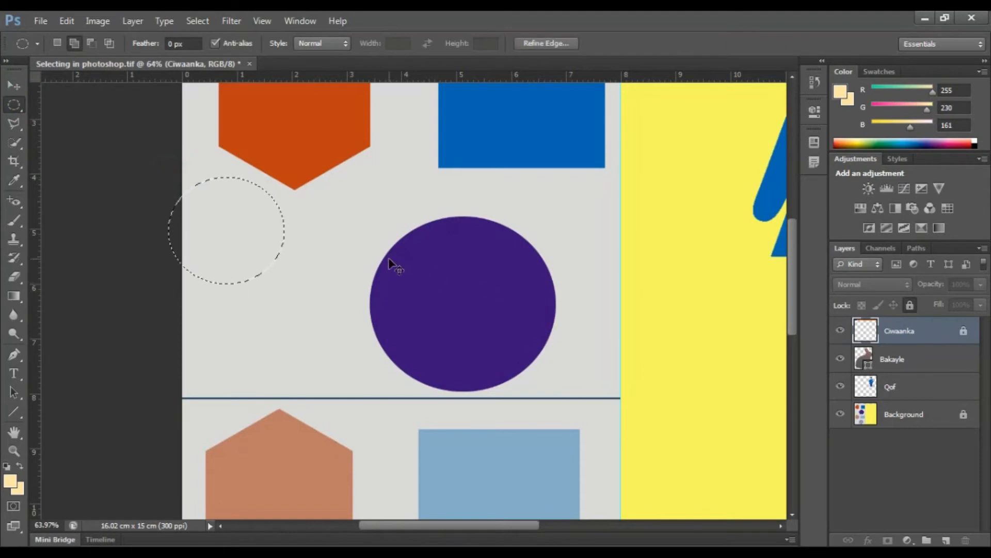
{"action": "key", "text": "ctrl+d"}
Step: Switch to the Rectangular Marquee tool, draw a selection over the middle part of the orange hexagon, and clear it
{"action": "key", "text": "ctrl+0"}
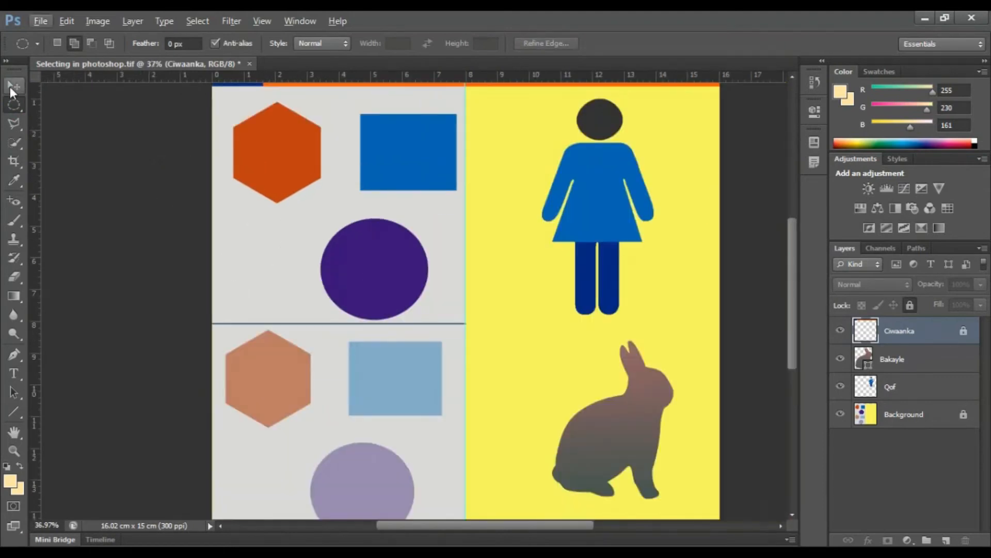
{"action": "key", "text": "v"}
{"action": "scroll", "coordinate": [234, 179], "scroll_direction": "up", "scroll_amount": 5}
{"action": "scroll", "coordinate": [246, 244], "scroll_direction": "up", "scroll_amount": 3}
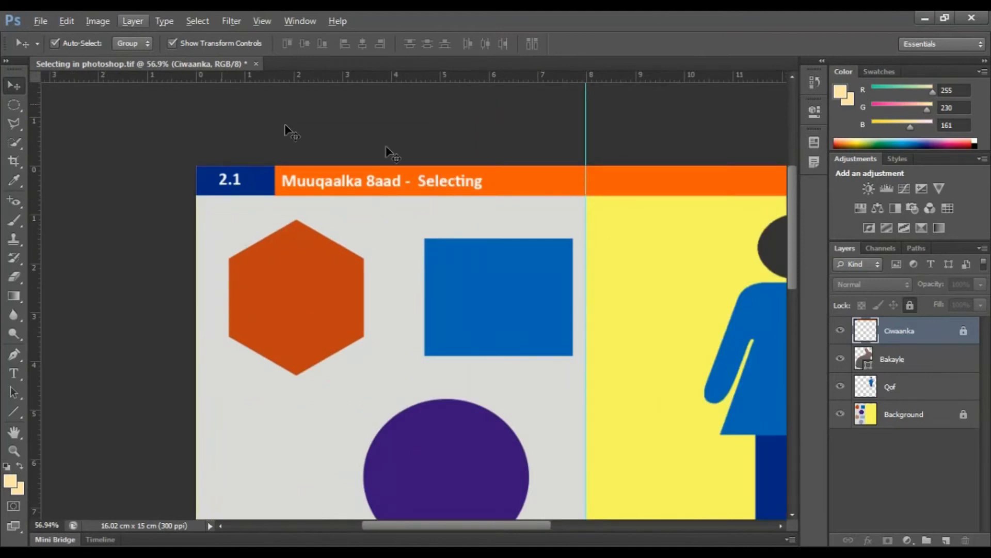
{"action": "scroll", "coordinate": [349, 225], "scroll_direction": "down", "scroll_amount": 2}
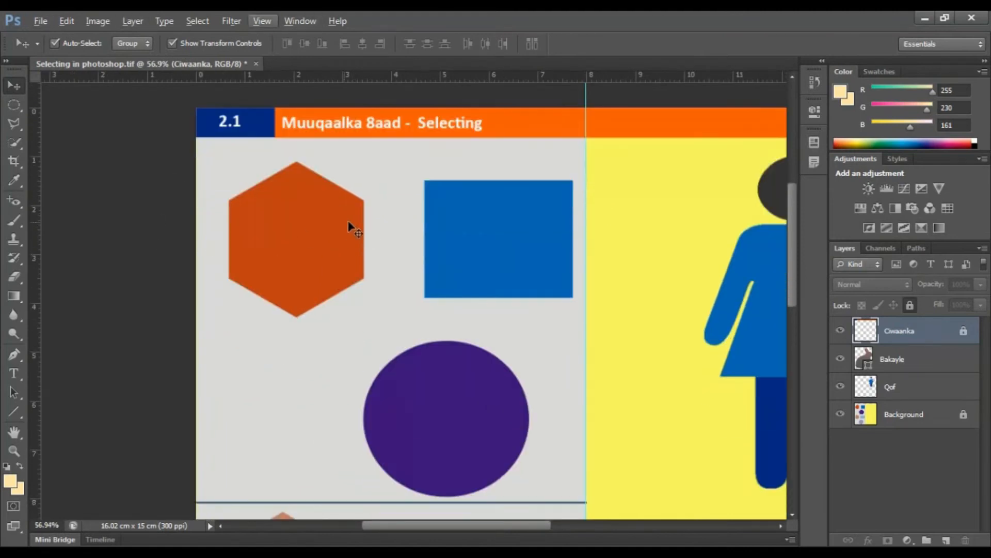
{"action": "left_click", "coordinate": [14, 108]}
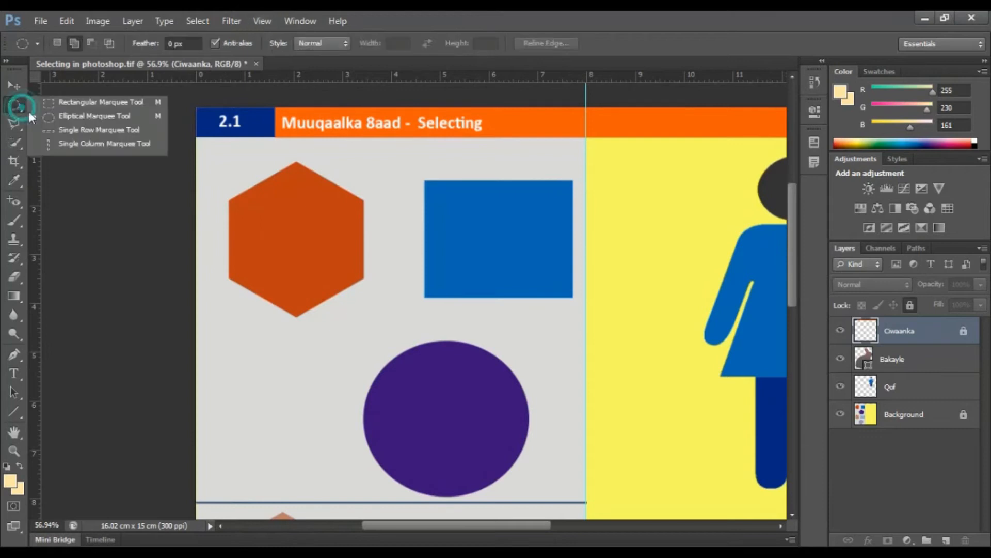
{"action": "left_click", "coordinate": [57, 103]}
{"action": "left_click_drag", "start_coordinate": [230, 201], "coordinate": [358, 274]}
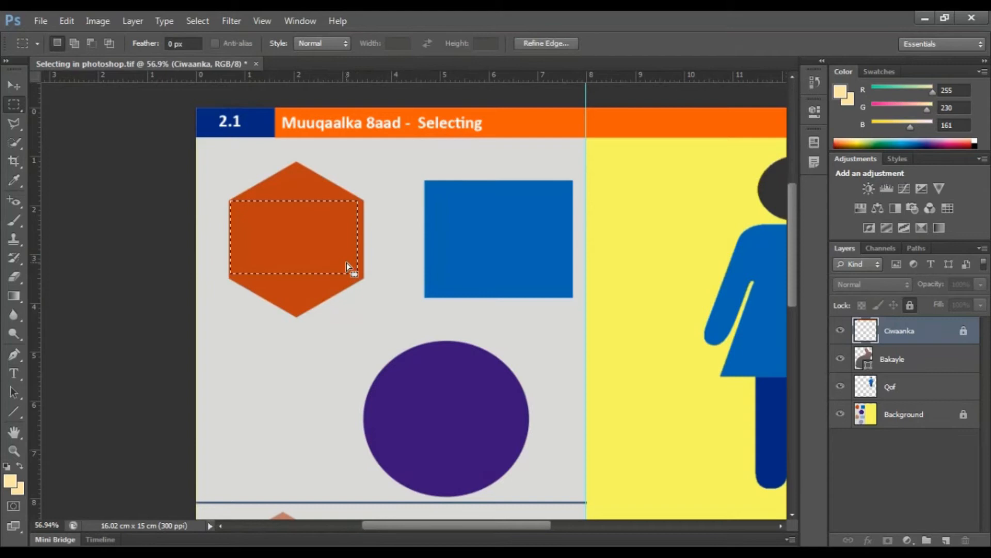
{"action": "left_click", "coordinate": [346, 265]}
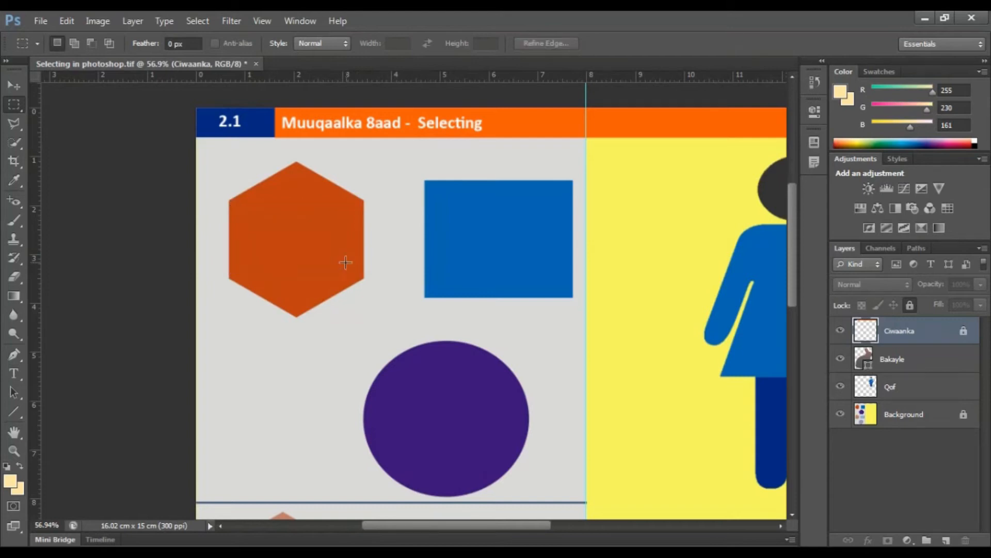
Step: Outline the orange hexagon freehand with the Lasso tool, and clear the selection
{"action": "left_click", "coordinate": [11, 123]}
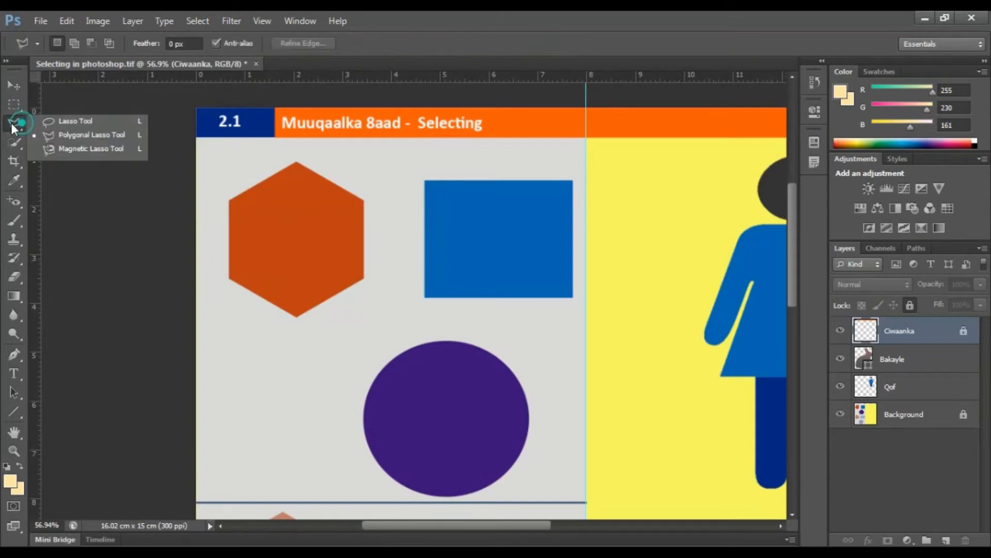
{"action": "left_click", "coordinate": [66, 122]}
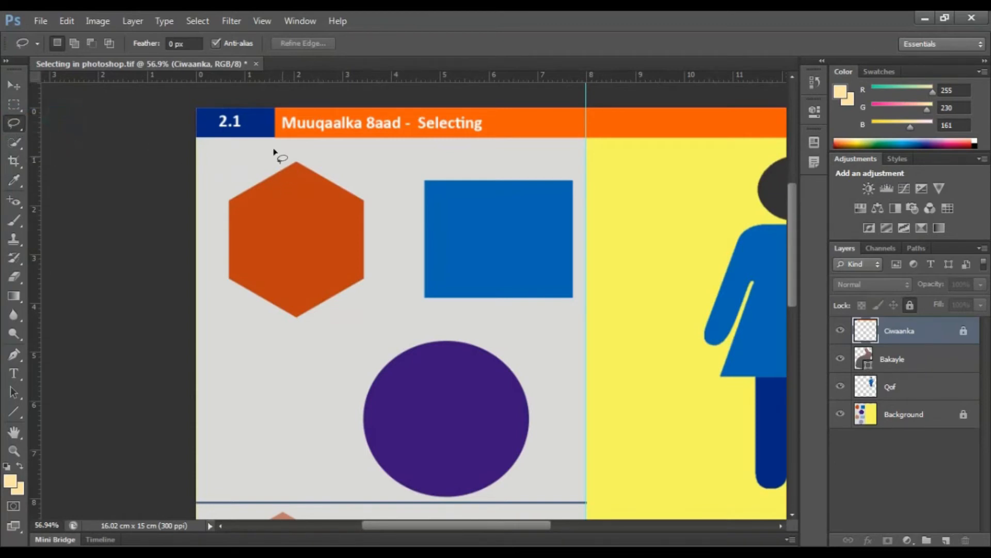
{"action": "mouse_move", "coordinate": [280, 150]}
{"action": "left_mouse_down"}
{"action": "mouse_move", "coordinate": [230, 190]}
{"action": "mouse_move", "coordinate": [215, 234]}
{"action": "left_mouse_up"}
{"action": "mouse_move", "coordinate": [332, 299]}
{"action": "left_mouse_down"}
{"action": "mouse_move", "coordinate": [386, 261]}
{"action": "mouse_move", "coordinate": [376, 192]}
{"action": "mouse_move", "coordinate": [287, 152]}
{"action": "left_mouse_up"}
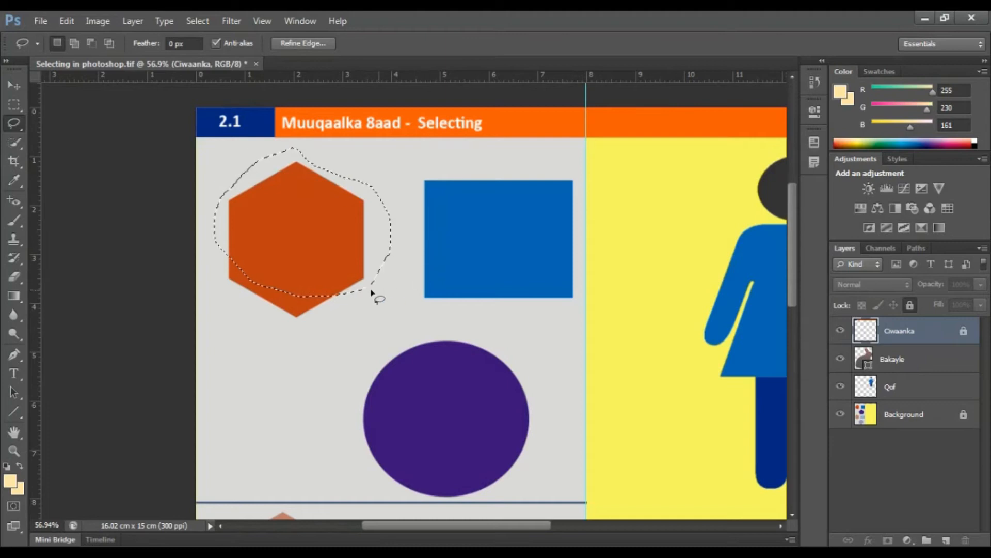
{"action": "left_click", "coordinate": [395, 202]}
Step: Switch to the Polygonal Lasso tool for tracing the orange hexagon
{"action": "left_click", "coordinate": [17, 125]}
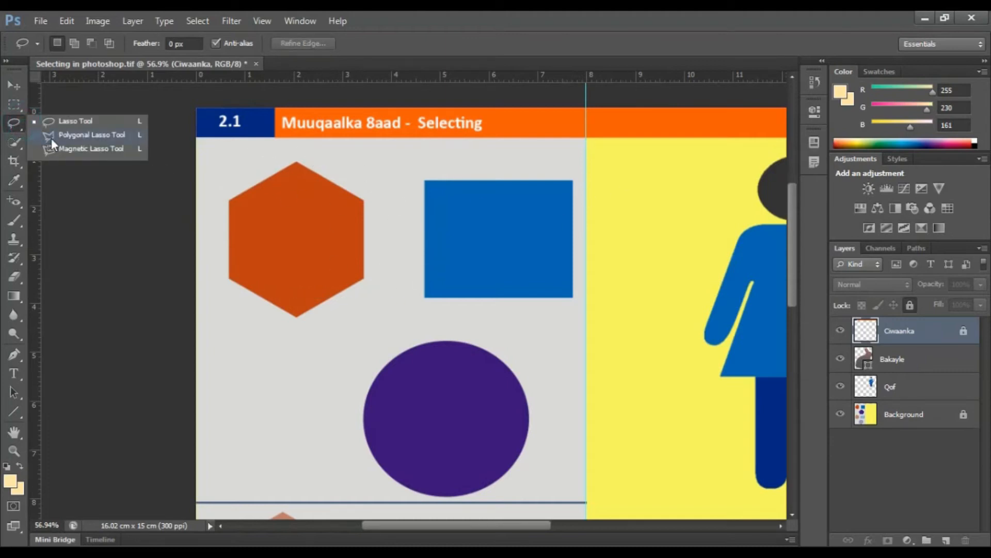
{"action": "left_click", "coordinate": [52, 138]}
{"action": "left_click", "coordinate": [14, 122]}
{"action": "left_click", "coordinate": [64, 134]}
{"action": "scroll", "coordinate": [176, 158], "scroll_direction": "up", "scroll_amount": 3}
{"action": "scroll", "coordinate": [175, 158], "scroll_direction": "up", "scroll_amount": 2}
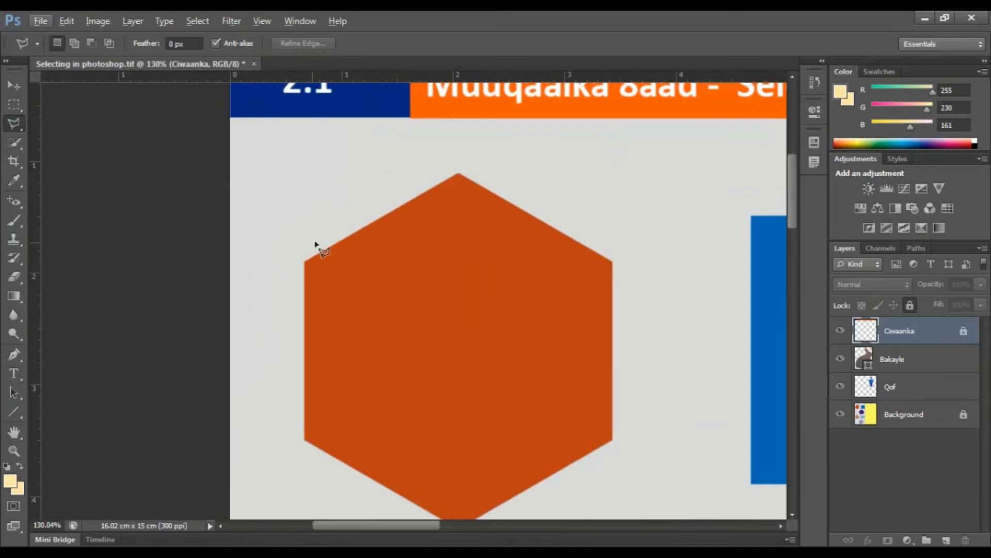
{"action": "left_click", "coordinate": [305, 262]}
{"action": "left_click", "coordinate": [458, 174]}
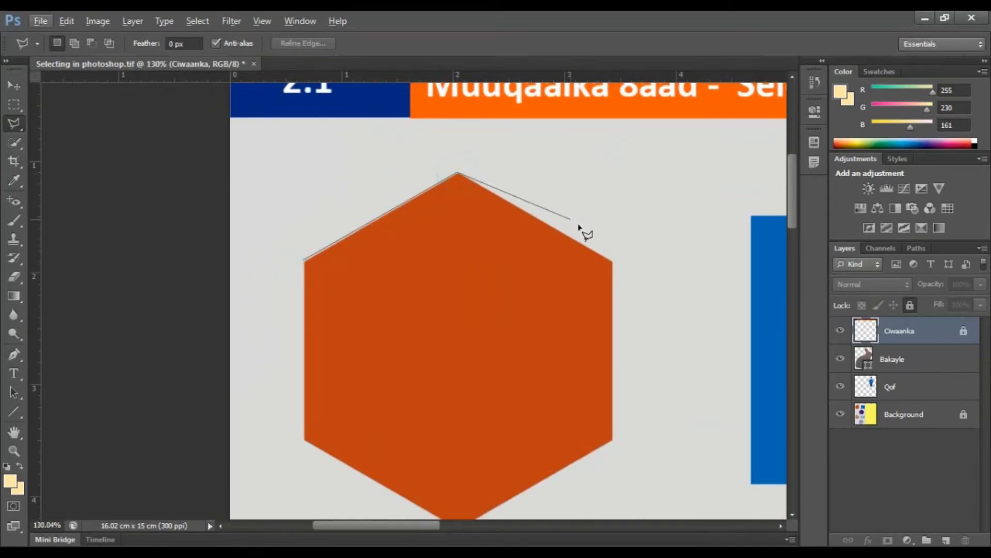
{"action": "left_click", "coordinate": [614, 262]}
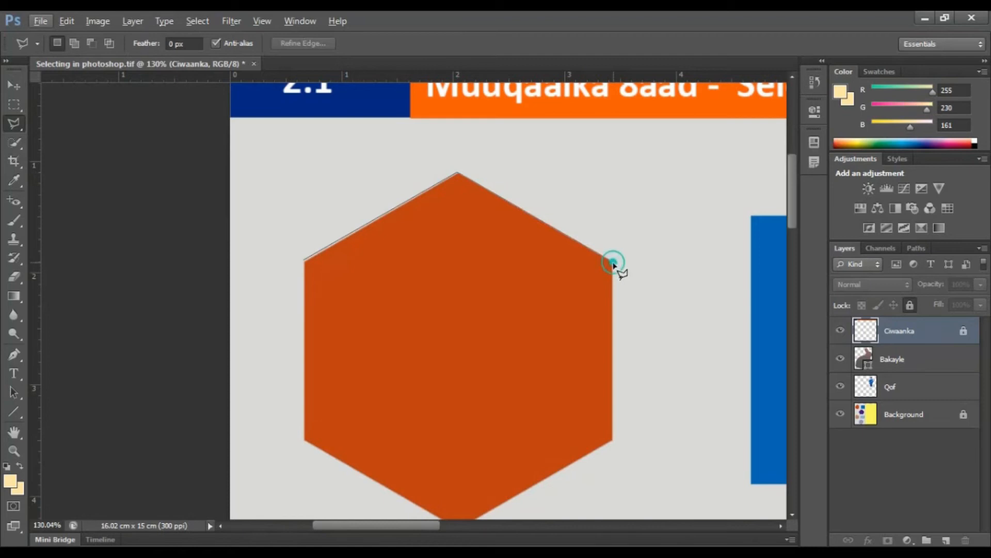
{"action": "left_click", "coordinate": [614, 440]}
{"action": "double_click", "coordinate": [615, 439]}
{"action": "key", "text": "ctrl+d"}
Step: Select the orange hexagon by tracing its six corners with the Polygonal Lasso back to the starting corner, and clear the selection
{"action": "left_click", "coordinate": [304, 262]}
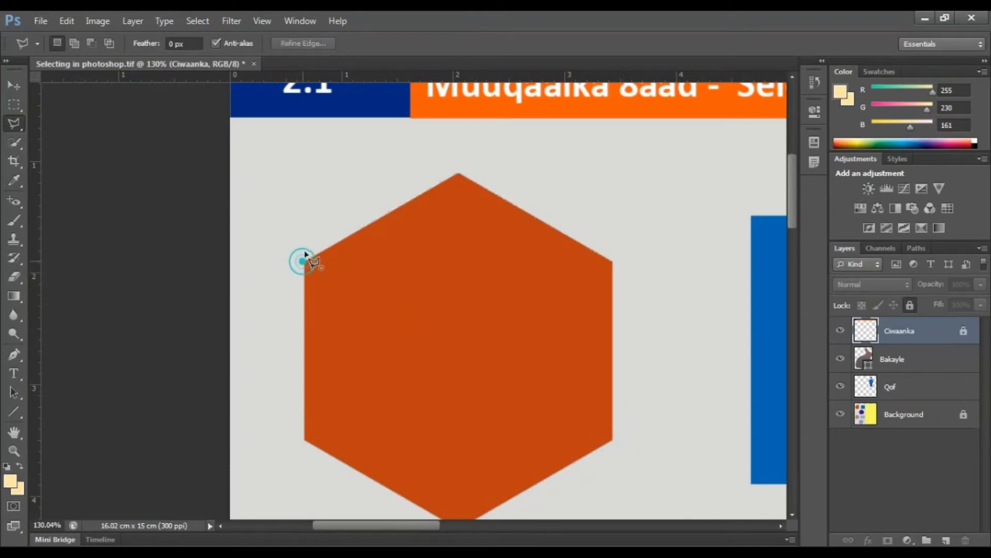
{"action": "left_click", "coordinate": [454, 174]}
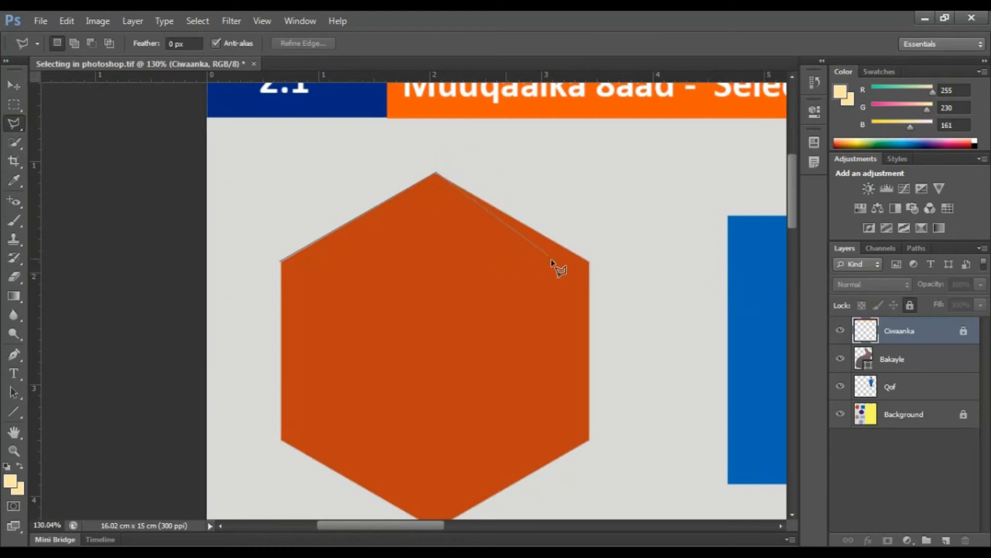
{"action": "left_click", "coordinate": [589, 262]}
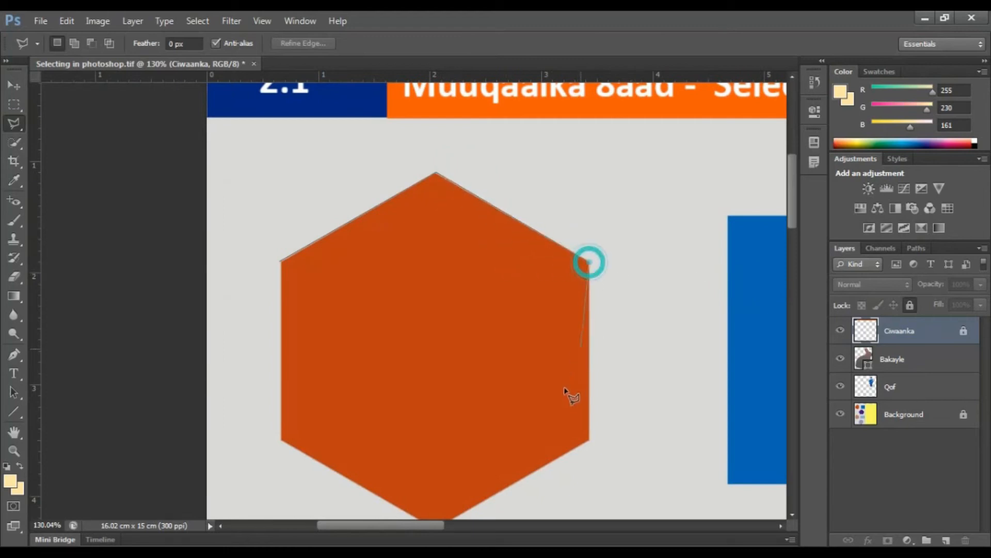
{"action": "left_click", "coordinate": [590, 438]}
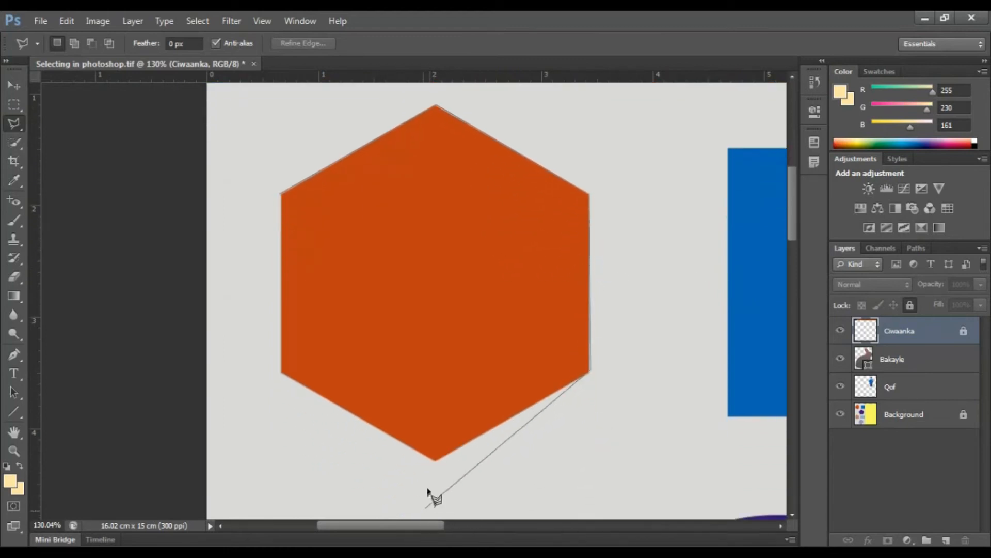
{"action": "left_click", "coordinate": [434, 462]}
{"action": "left_click", "coordinate": [279, 373]}
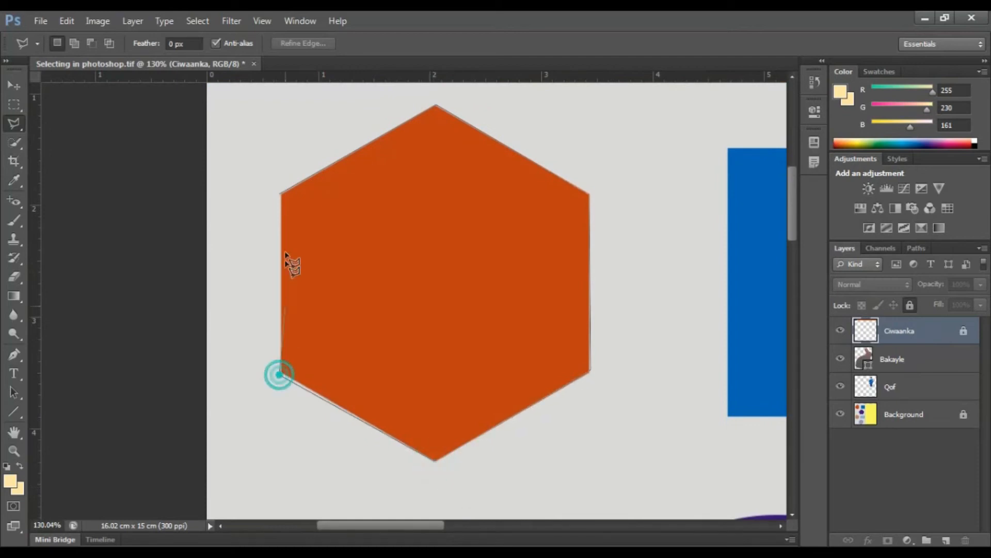
{"action": "left_click", "coordinate": [277, 192]}
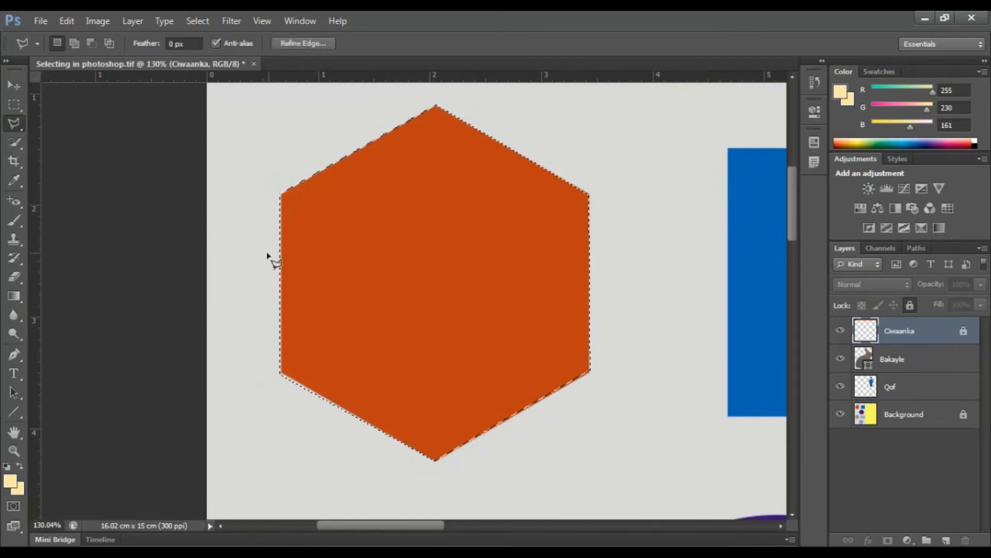
{"action": "key", "text": "ctrl+d"}
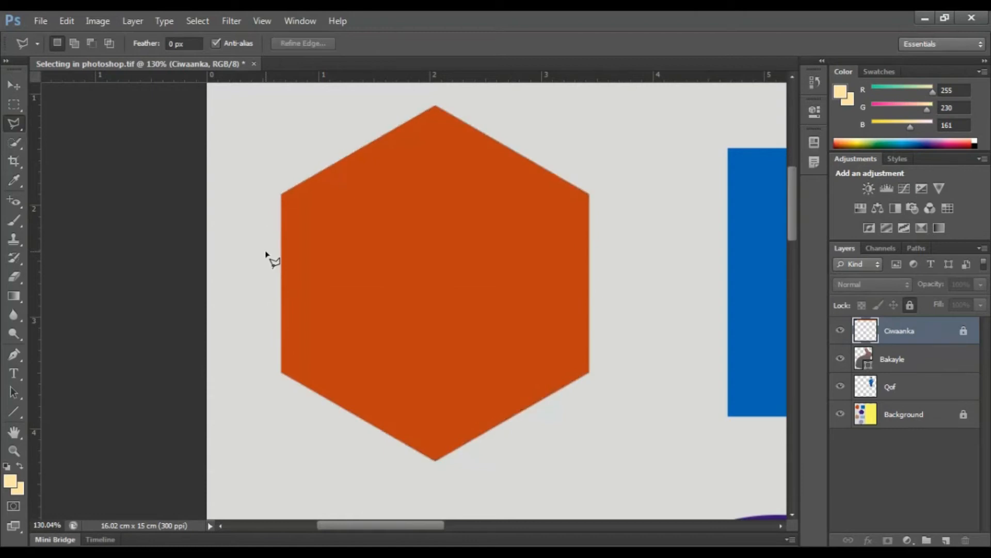
Step: Switch to the Quick Selection tool
{"action": "scroll", "coordinate": [266, 253], "scroll_direction": "down", "scroll_amount": 6}
{"action": "left_click", "coordinate": [14, 86]}
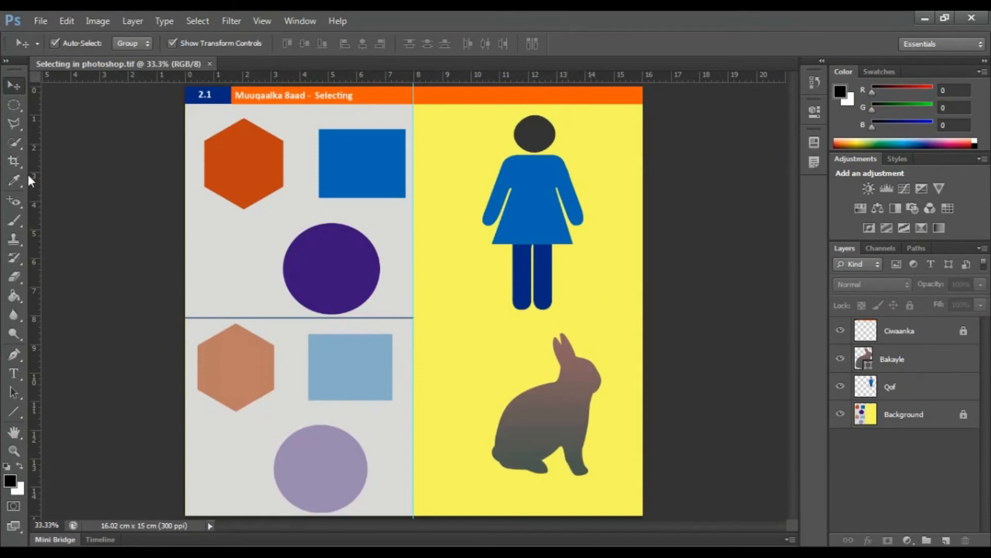
{"action": "left_click", "coordinate": [14, 105]}
{"action": "left_click", "coordinate": [14, 122]}
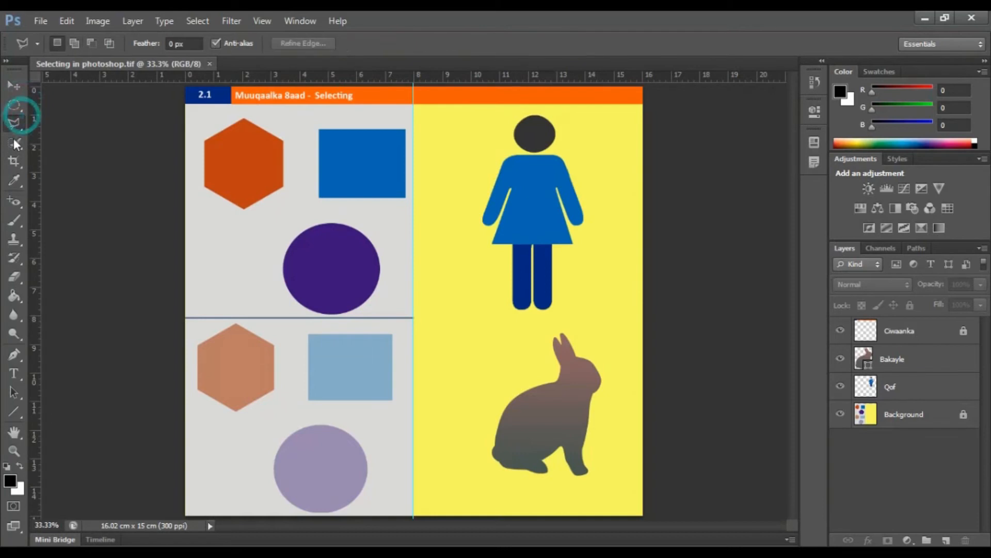
{"action": "left_click_drag", "start_coordinate": [13, 144], "coordinate": [57, 151]}
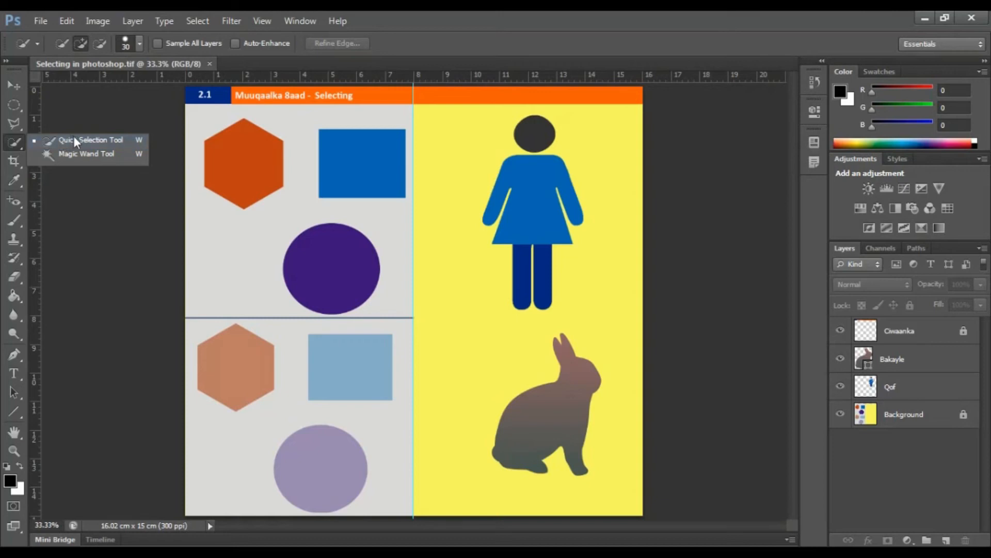
{"action": "left_click", "coordinate": [76, 140]}
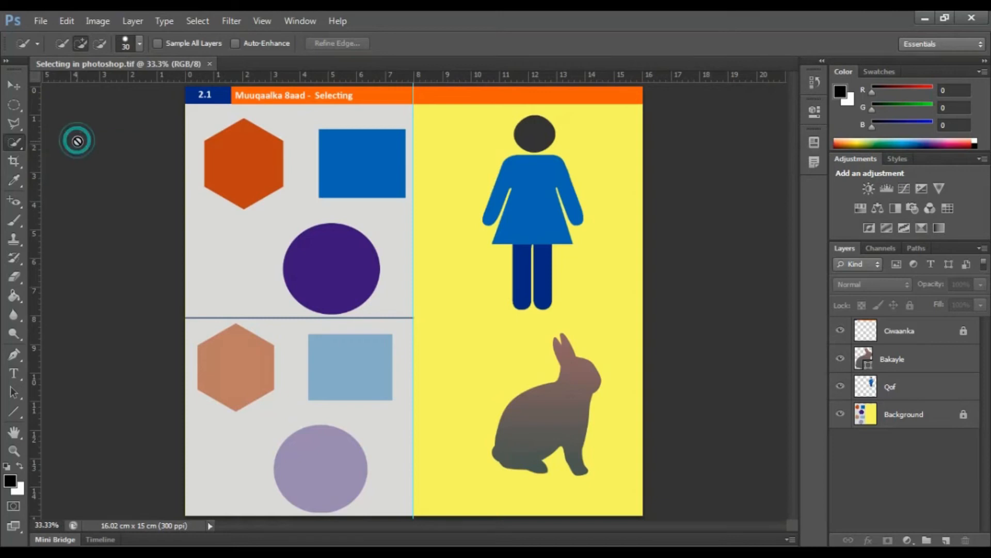
Step: On the Qof layer, select the woman figure's dress, legs and head with the Quick Selection tool, and clear the selection
{"action": "left_click", "coordinate": [871, 393]}
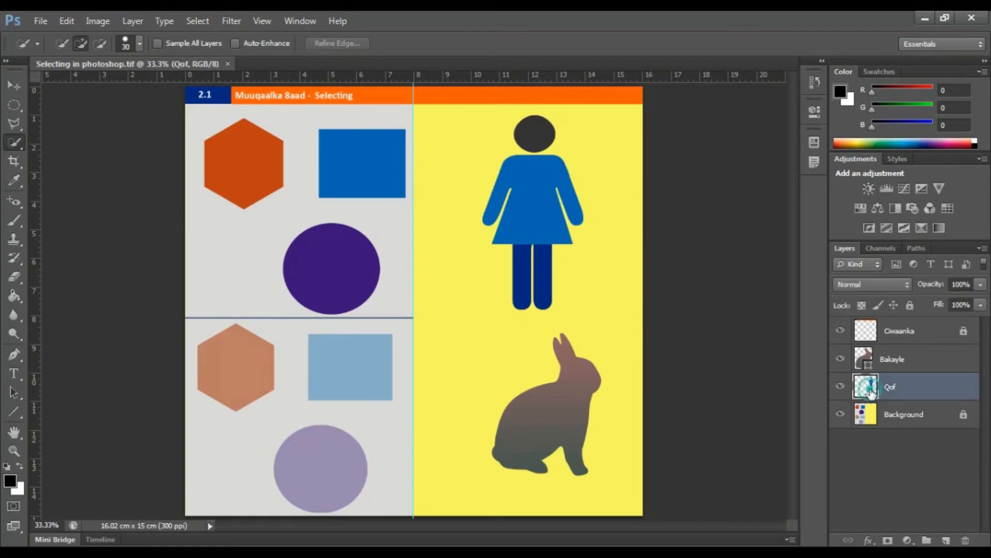
{"action": "left_click", "coordinate": [521, 175]}
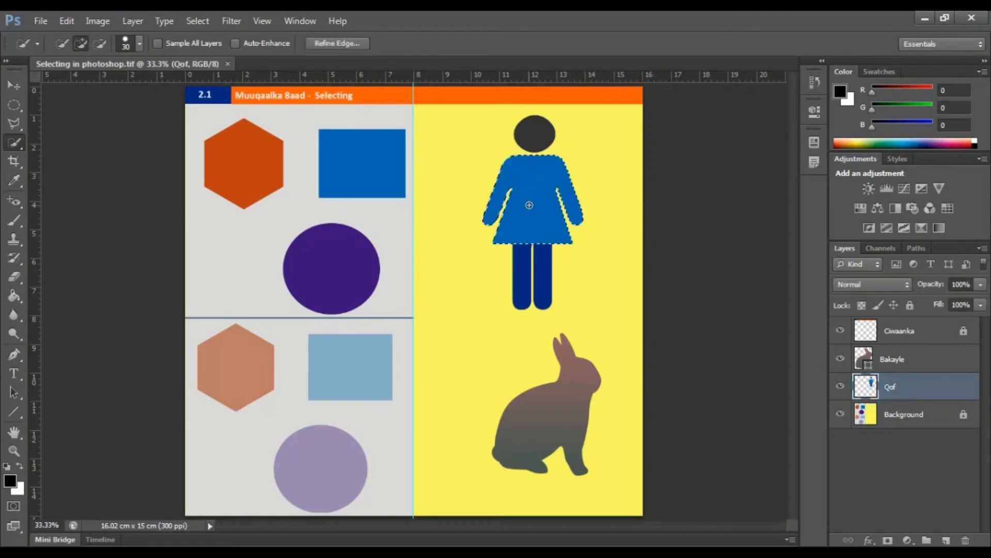
{"action": "left_click", "coordinate": [524, 283]}
{"action": "left_click", "coordinate": [533, 133]}
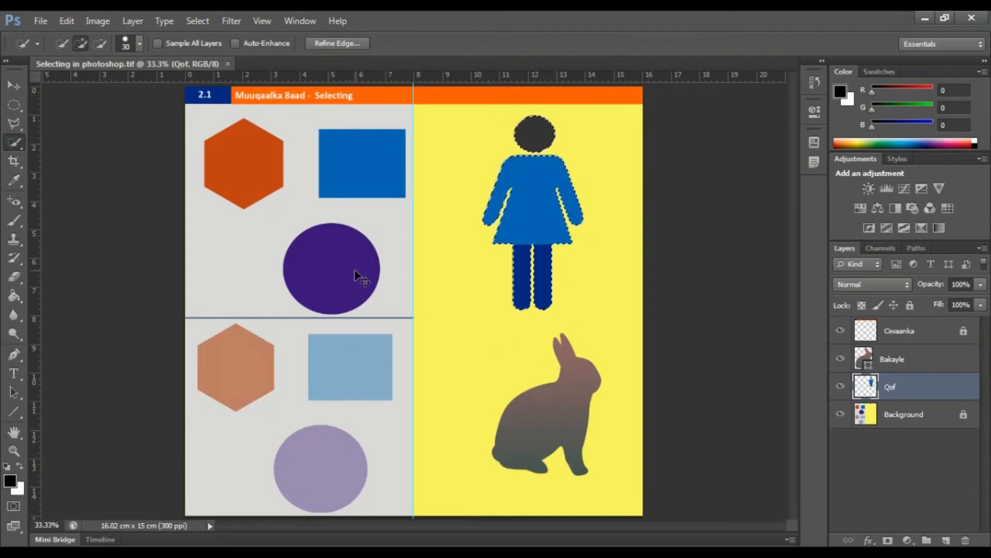
{"action": "key", "text": "ctrl+d"}
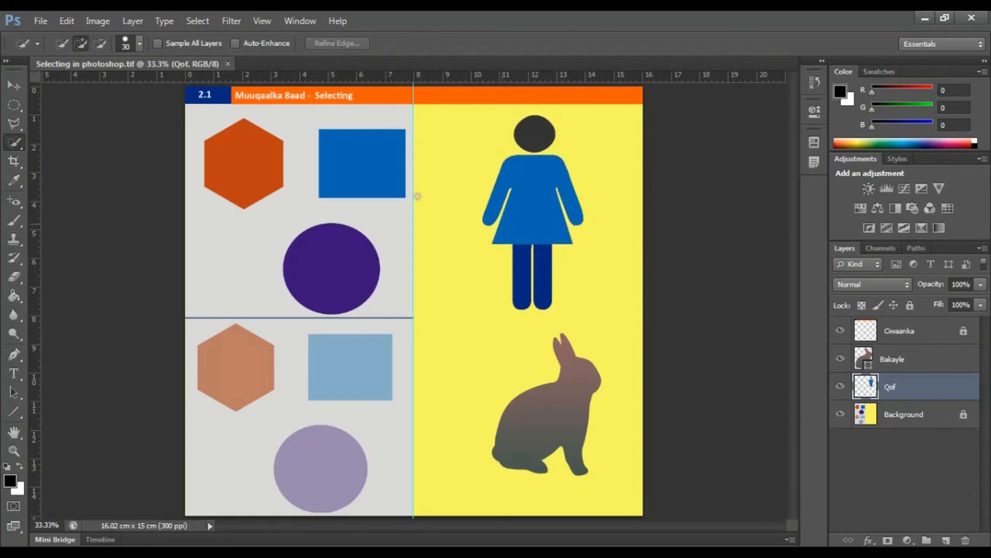
Step: Switch to the Magic Wand tool and select the woman figure's dress, left leg and right leg, each as a new selection
{"action": "left_click", "coordinate": [19, 143]}
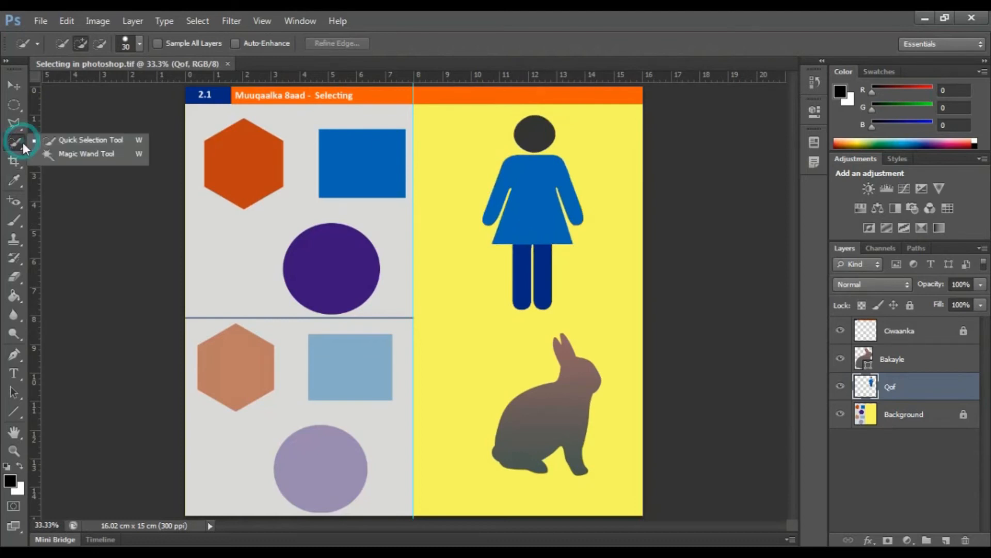
{"action": "left_click", "coordinate": [51, 152]}
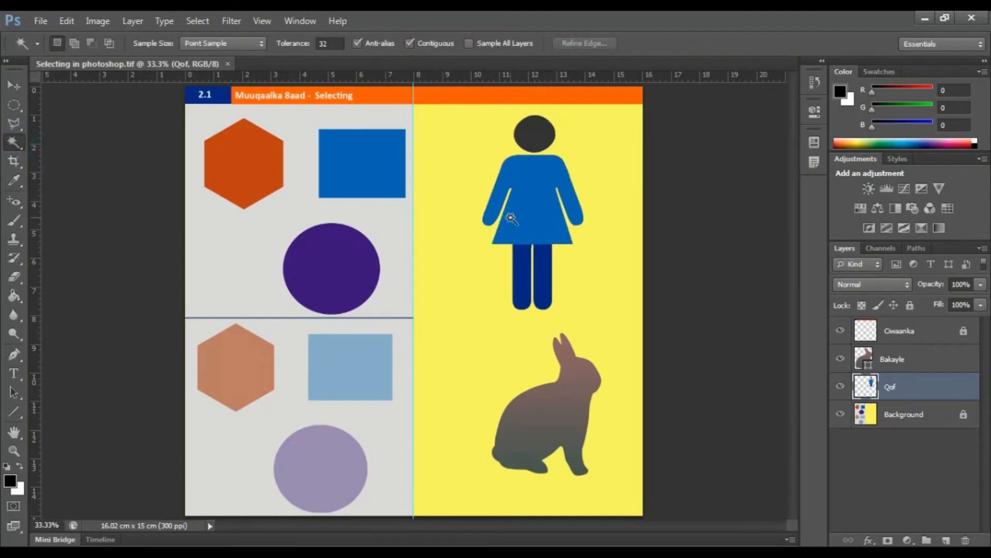
{"action": "left_click", "coordinate": [530, 207]}
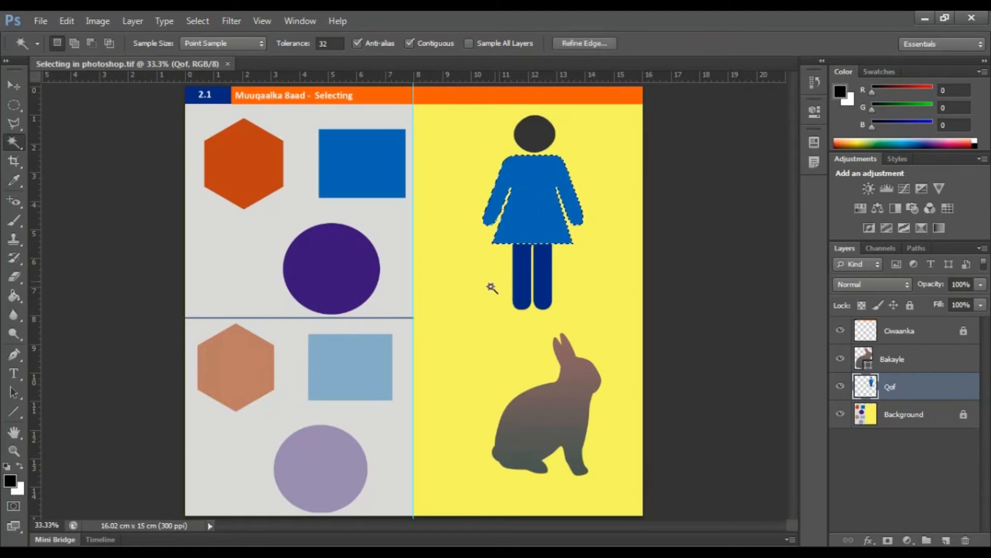
{"action": "left_click", "coordinate": [522, 263]}
{"action": "left_click", "coordinate": [536, 263]}
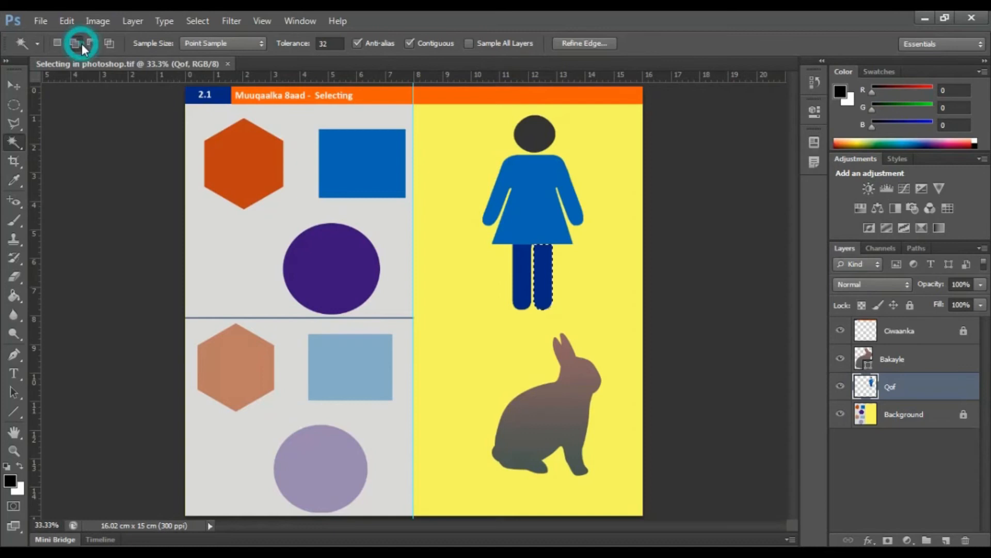
Step: Use the Magic Wand's add mode to select the rest of the woman figure, include the area around it, and clear the selection
{"action": "left_click", "coordinate": [529, 204]}
{"action": "left_click", "coordinate": [534, 134]}
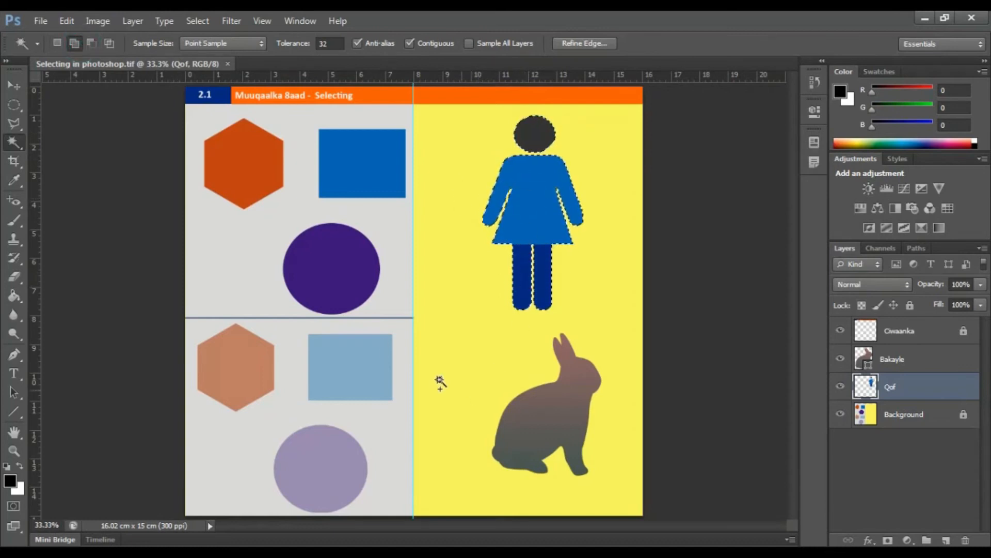
{"action": "left_click", "coordinate": [319, 290]}
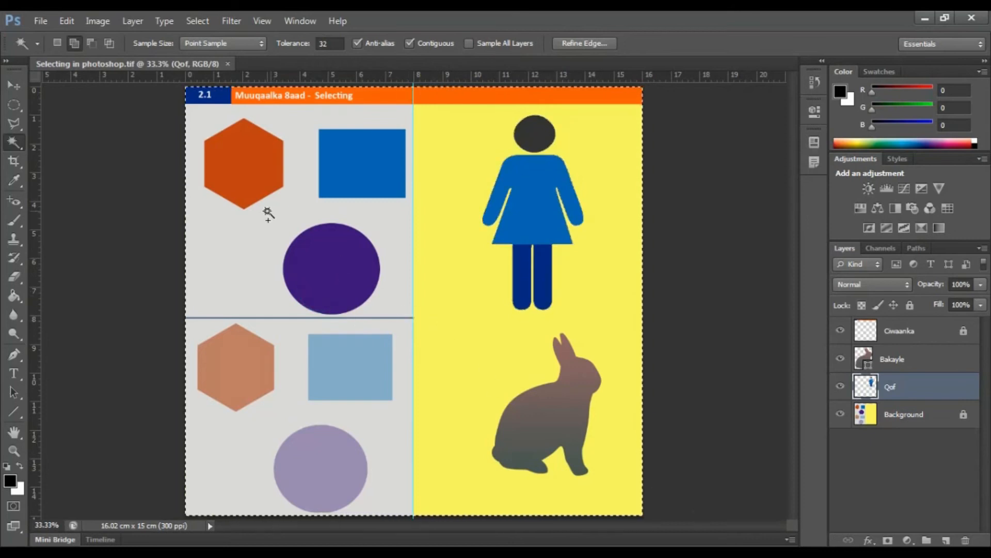
{"action": "key", "text": "ctrl+d"}
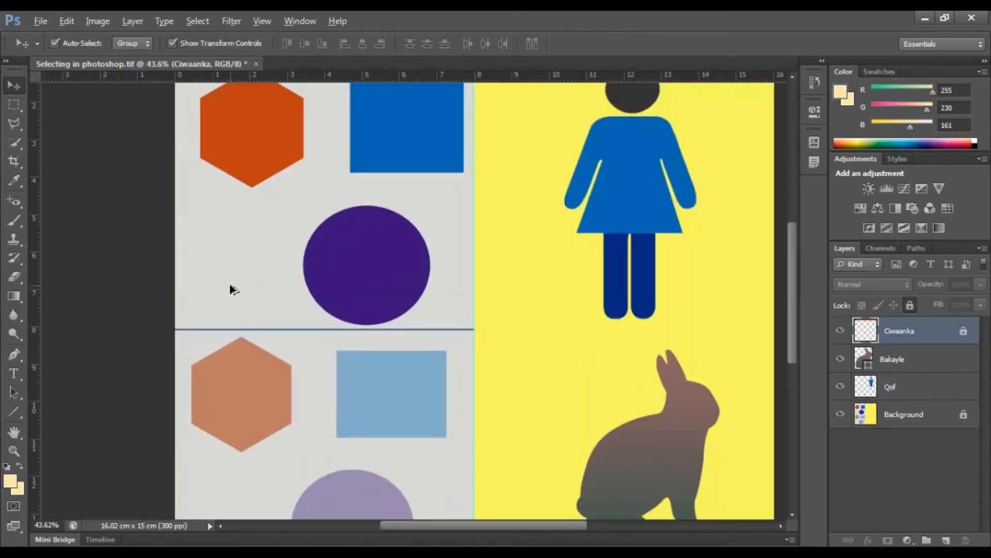
Step: Examine the pale hexagon, rectangle and circle in the lower half of the image against their darker counterparts above
{"action": "scroll", "coordinate": [221, 280], "scroll_direction": "up", "scroll_amount": 2}
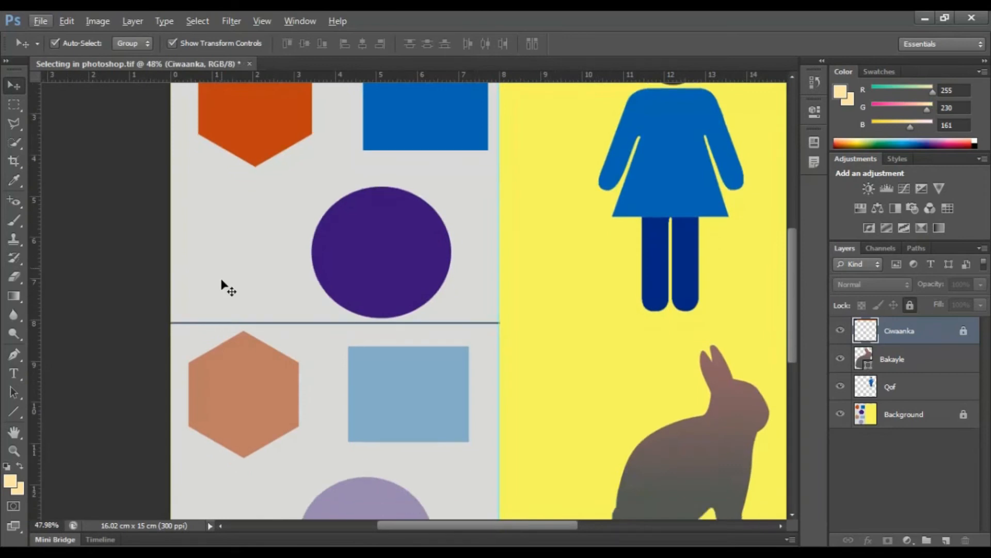
{"action": "scroll", "coordinate": [221, 281], "scroll_direction": "down", "scroll_amount": 3}
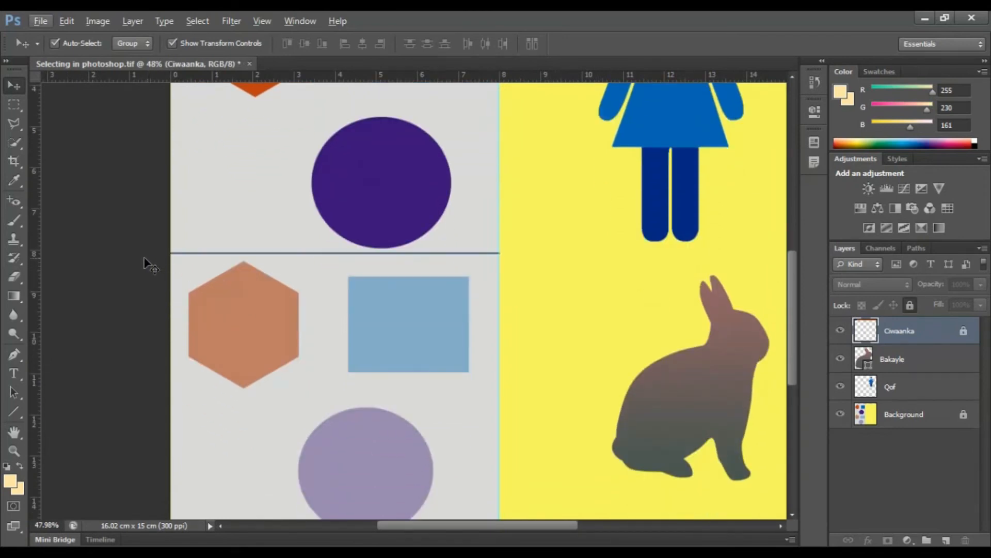
{"action": "scroll", "coordinate": [118, 252], "scroll_direction": "up", "scroll_amount": 1}
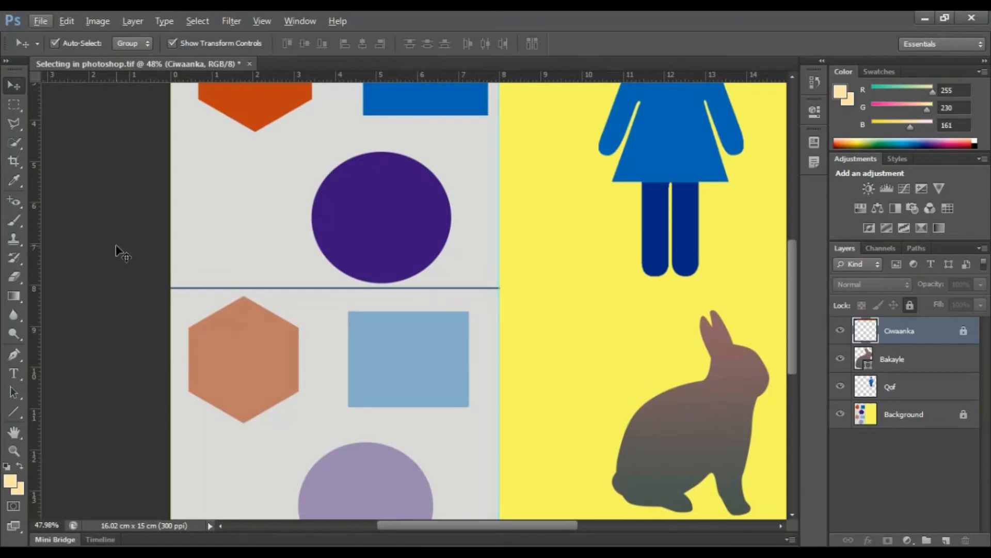
{"action": "scroll", "coordinate": [123, 254], "scroll_direction": "down", "scroll_amount": 1}
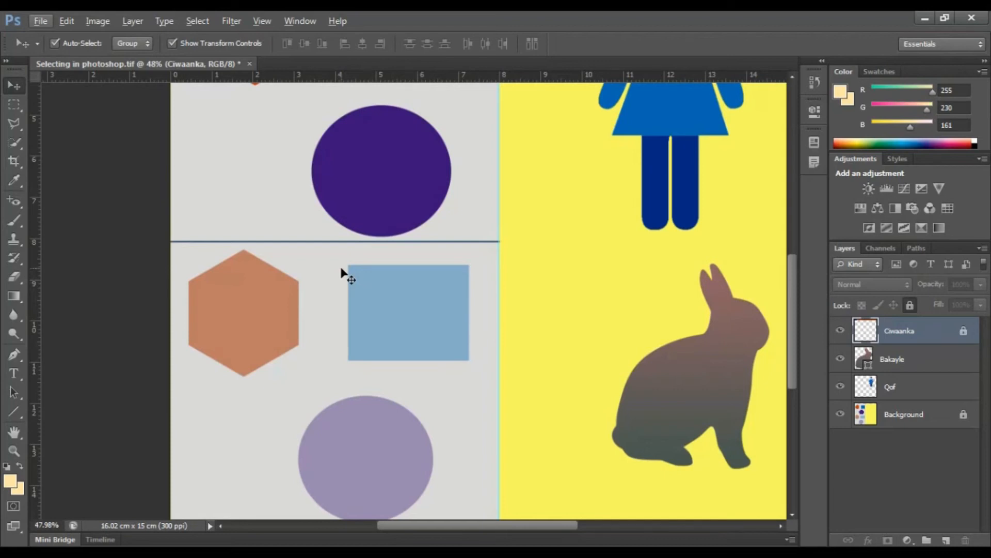
{"action": "scroll", "coordinate": [405, 320], "scroll_direction": "down", "scroll_amount": 5}
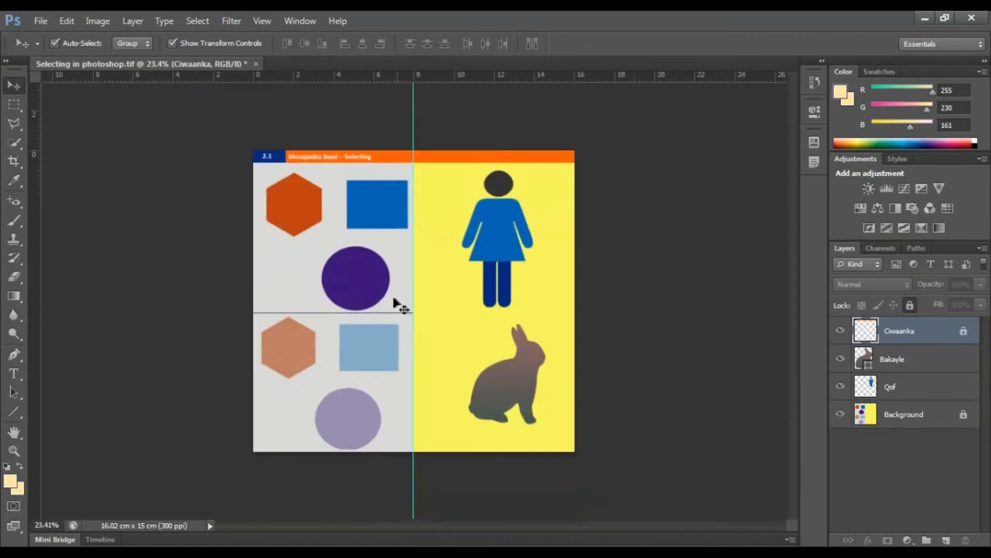
{"action": "scroll", "coordinate": [327, 357], "scroll_direction": "up", "scroll_amount": 4}
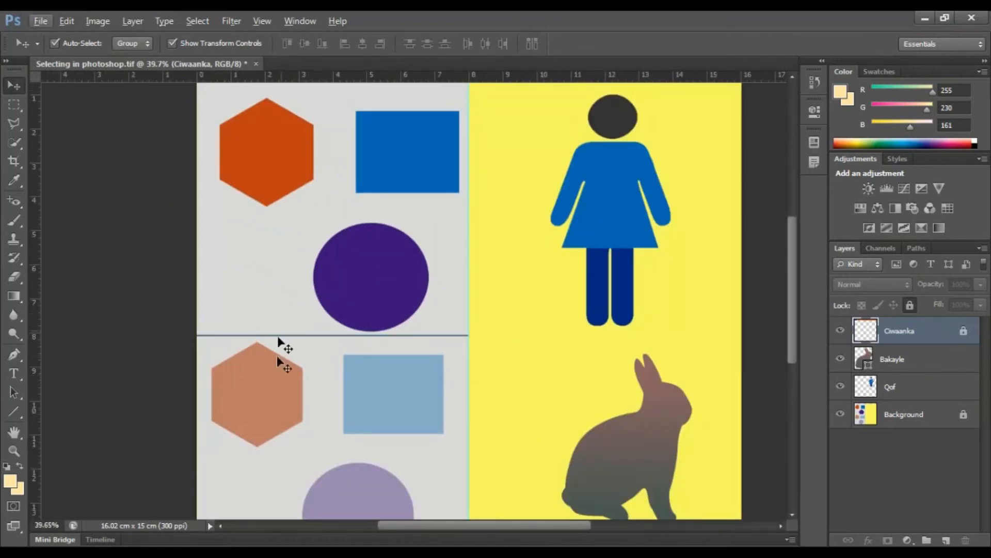
{"action": "scroll", "coordinate": [303, 472], "scroll_direction": "down", "scroll_amount": 2}
{"action": "scroll", "coordinate": [287, 114], "scroll_direction": "up", "scroll_amount": 3}
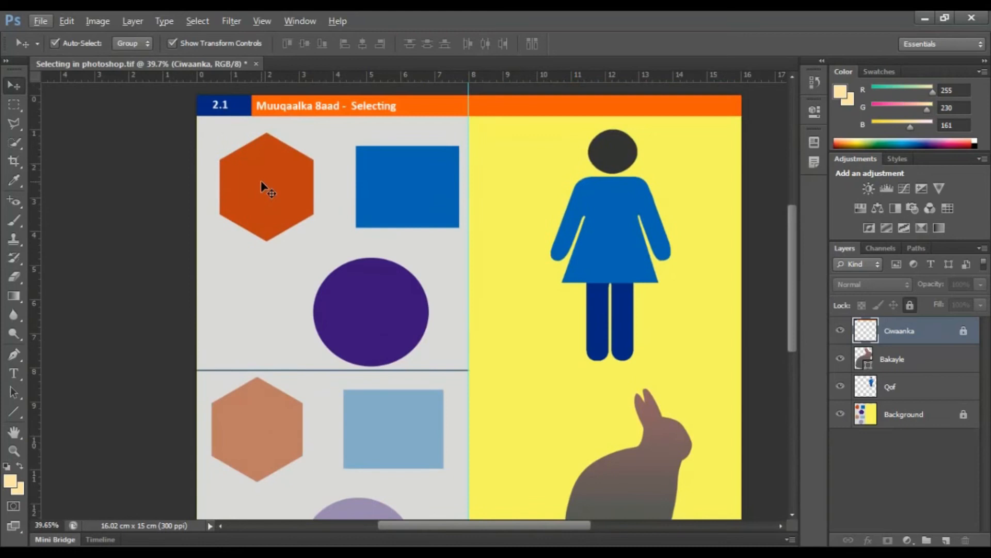
{"action": "scroll", "coordinate": [343, 206], "scroll_direction": "down", "scroll_amount": 2}
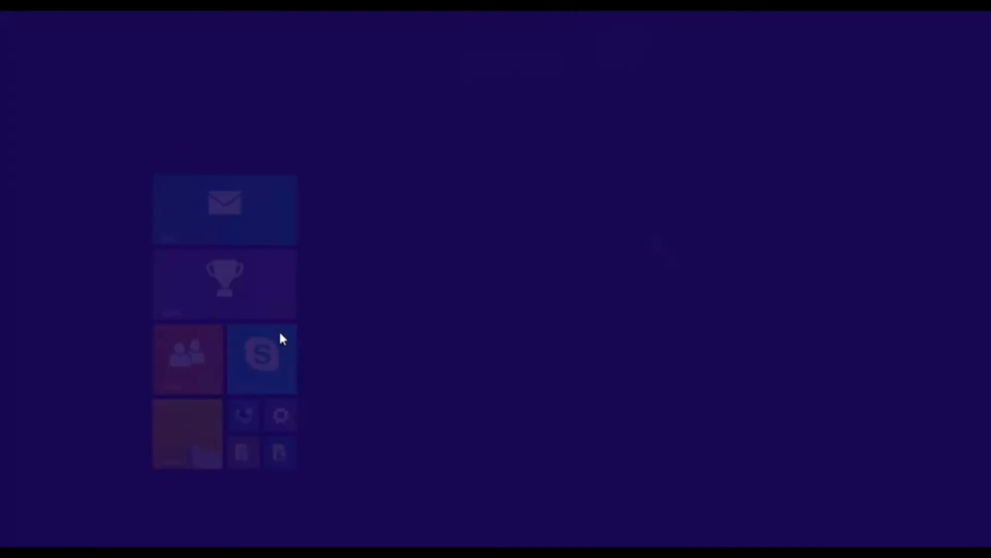
{"action": "scroll", "coordinate": [287, 343], "scroll_direction": "up", "scroll_amount": 2}
{"action": "scroll", "coordinate": [284, 346], "scroll_direction": "down", "scroll_amount": 5}
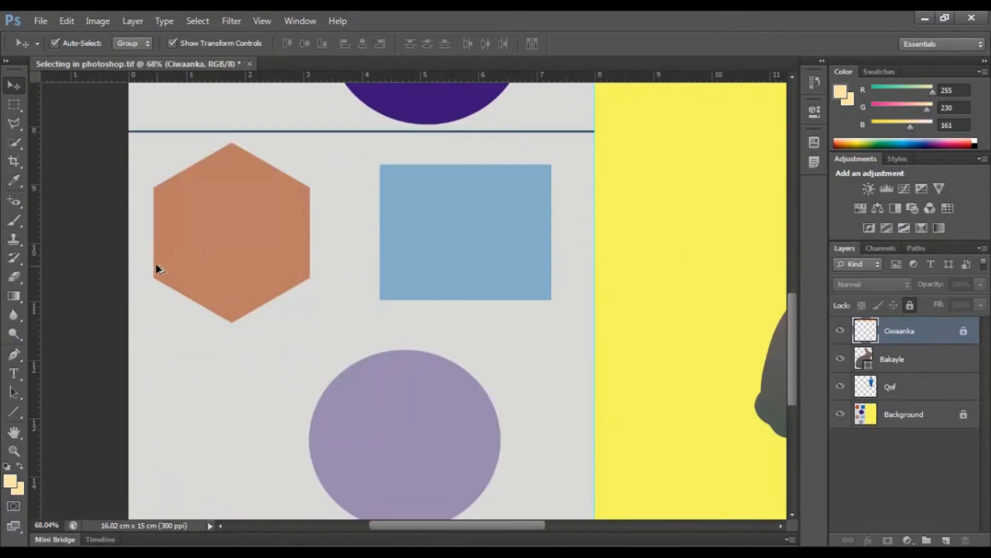
Step: Select the pale blue rectangle in the lower half with the Rectangular Marquee tool, matching its edges
{"action": "scroll", "coordinate": [155, 268], "scroll_direction": "up", "scroll_amount": 1}
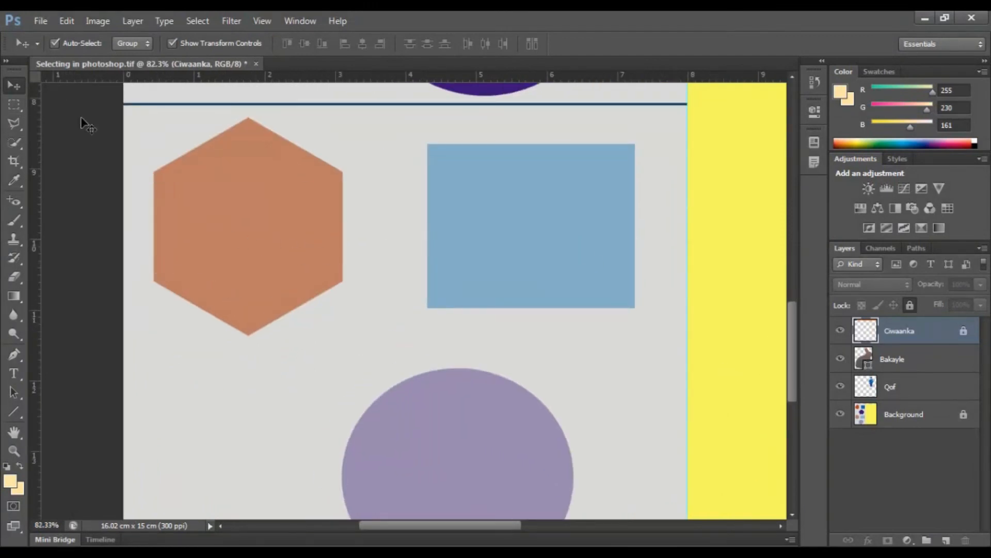
{"action": "left_click", "coordinate": [525, 175]}
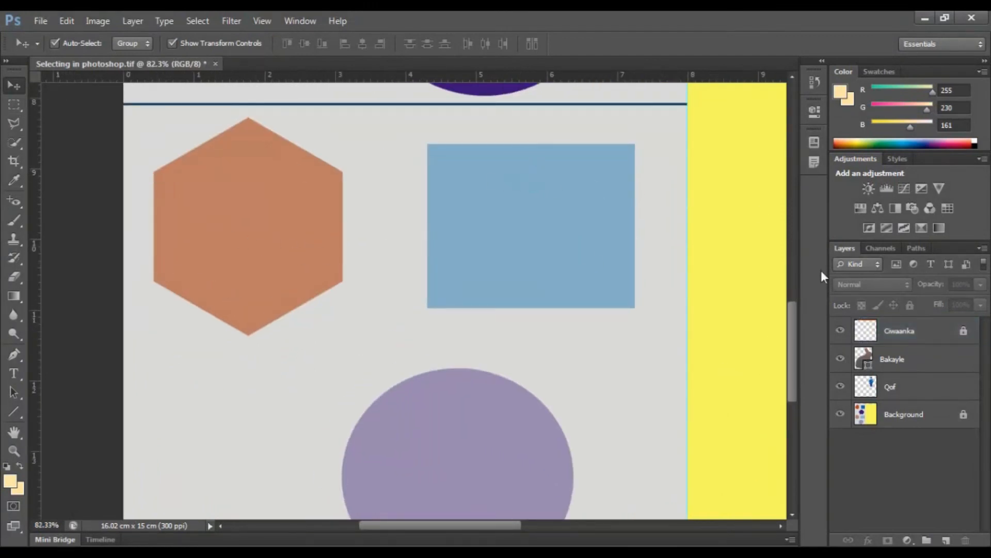
{"action": "left_click", "coordinate": [14, 104]}
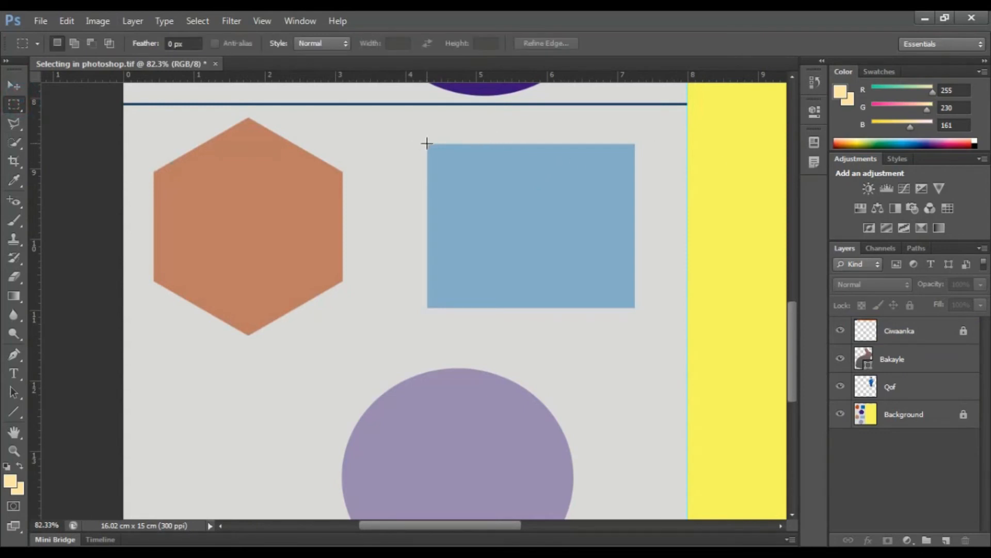
{"action": "right_click", "coordinate": [16, 105]}
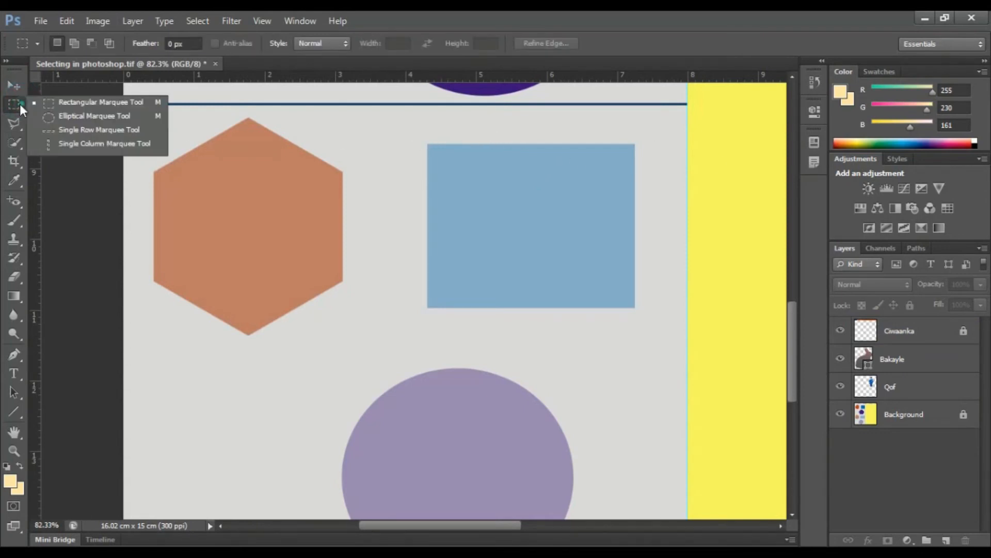
{"action": "left_click", "coordinate": [62, 103]}
{"action": "left_click_drag", "start_coordinate": [615, 312], "coordinate": [634, 306]}
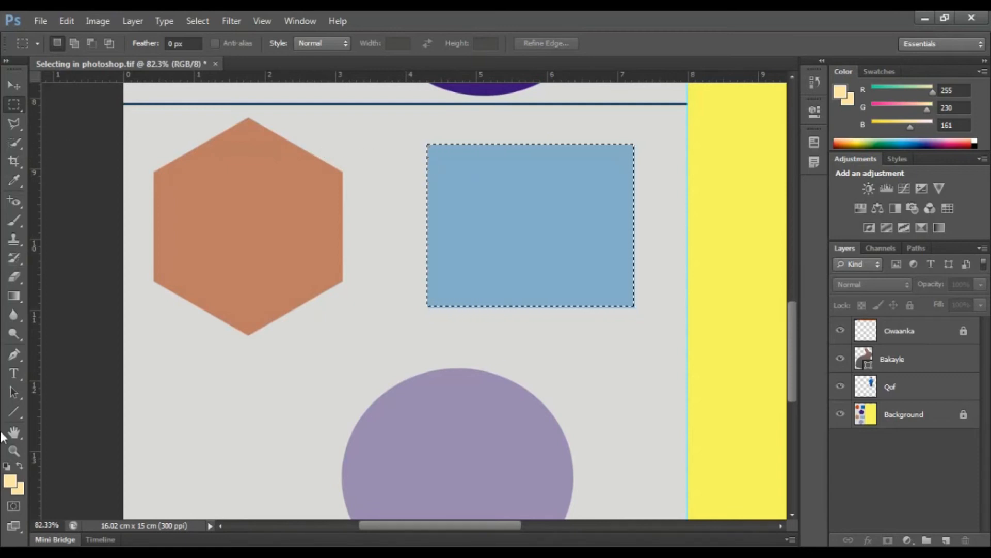
Step: Switch to the Paint Bucket tool and add a new layer directly above the Qof layer
{"action": "left_click", "coordinate": [20, 301]}
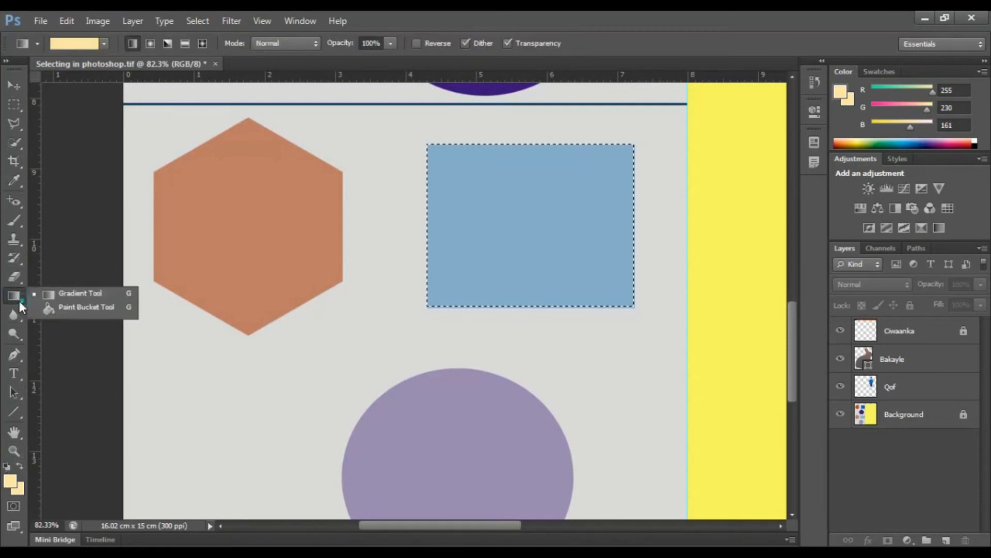
{"action": "left_click", "coordinate": [73, 309]}
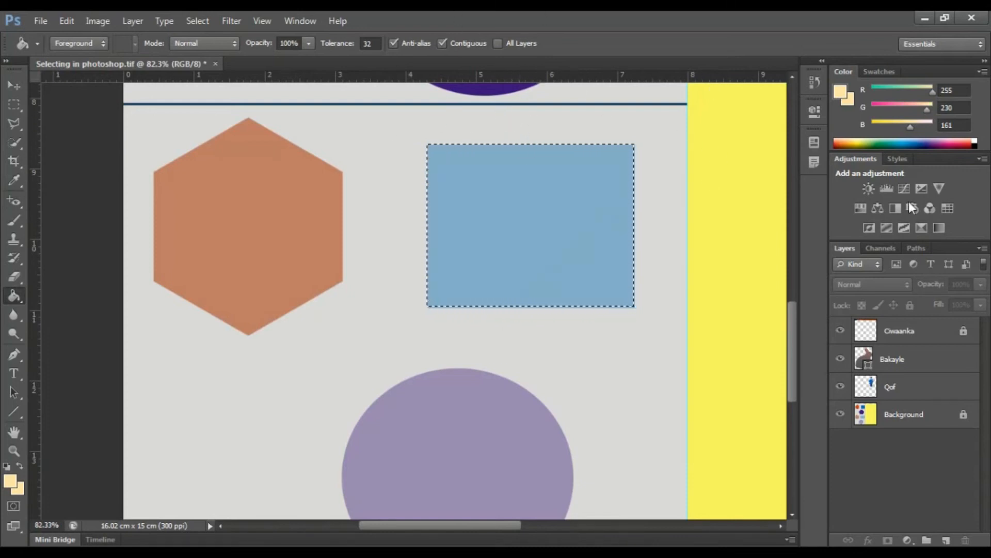
{"action": "left_click", "coordinate": [900, 336]}
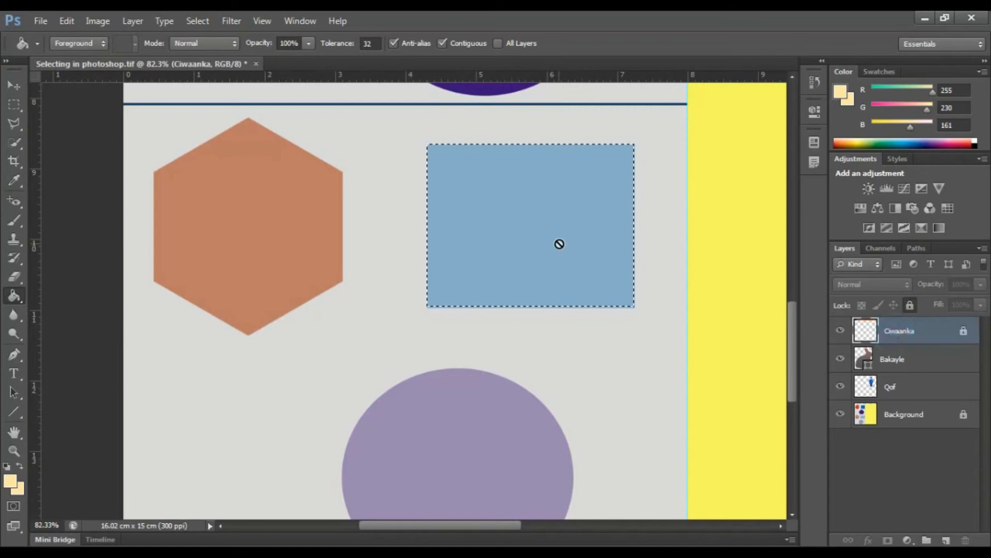
{"action": "left_click", "coordinate": [924, 363]}
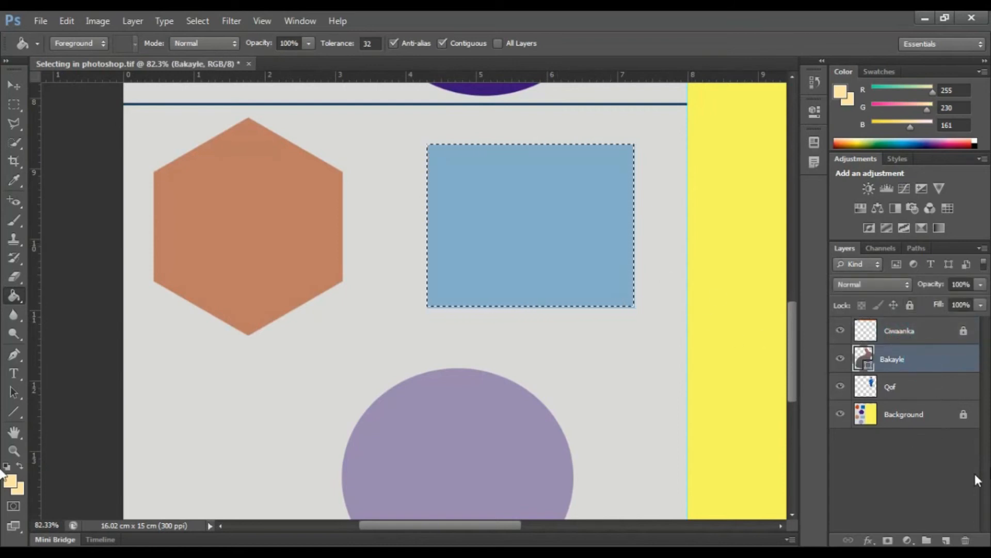
{"action": "left_click", "coordinate": [889, 391]}
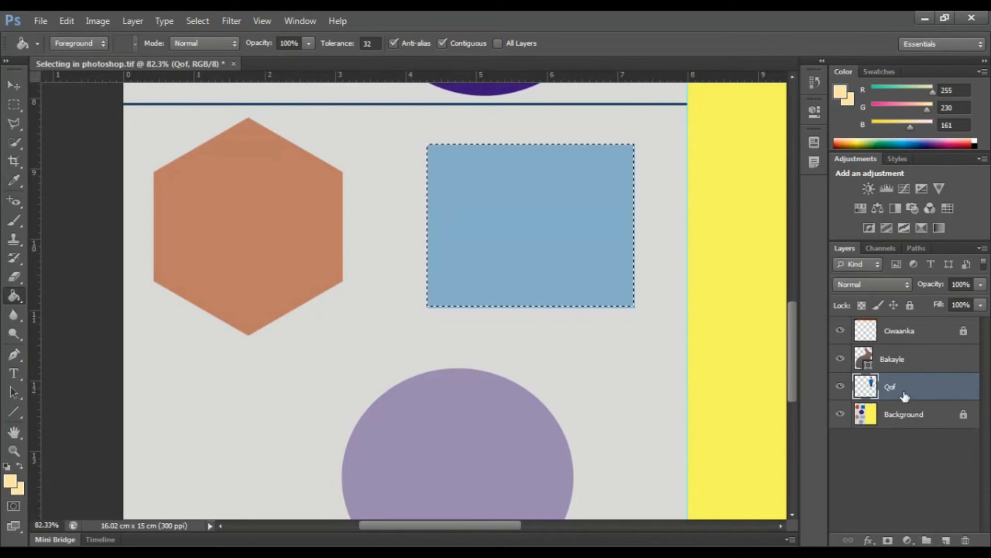
{"action": "key", "text": "ctrl+shift+n"}
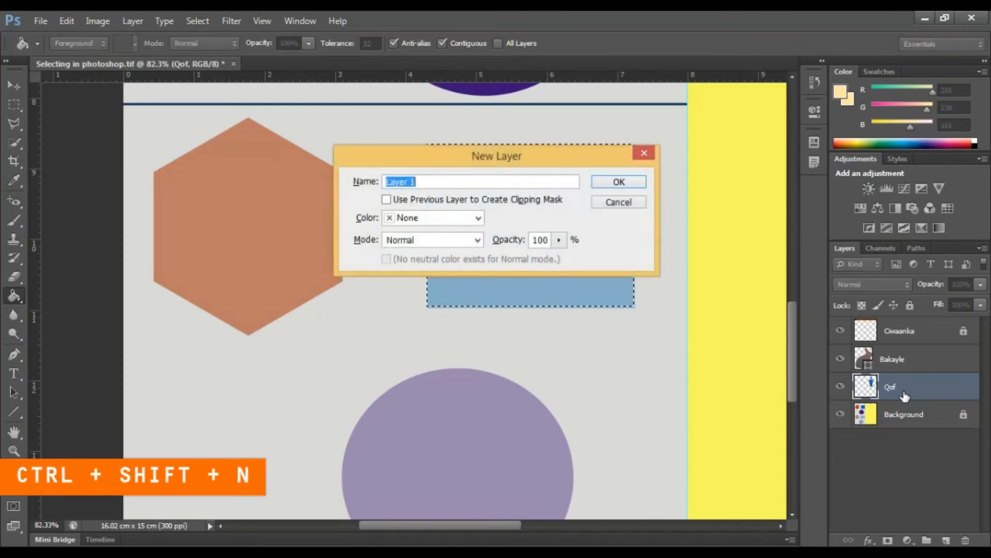
{"action": "key", "text": "Escape"}
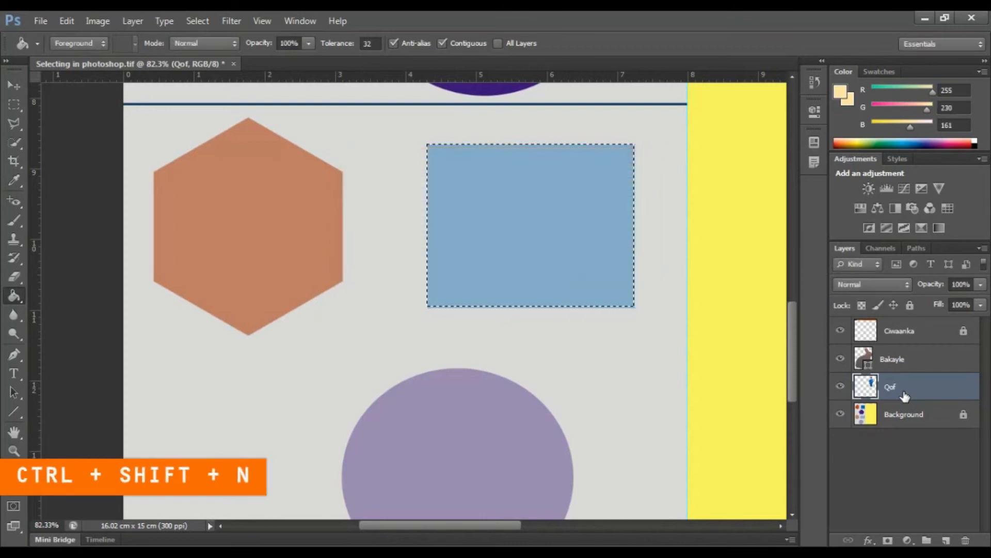
{"action": "left_click", "coordinate": [945, 540]}
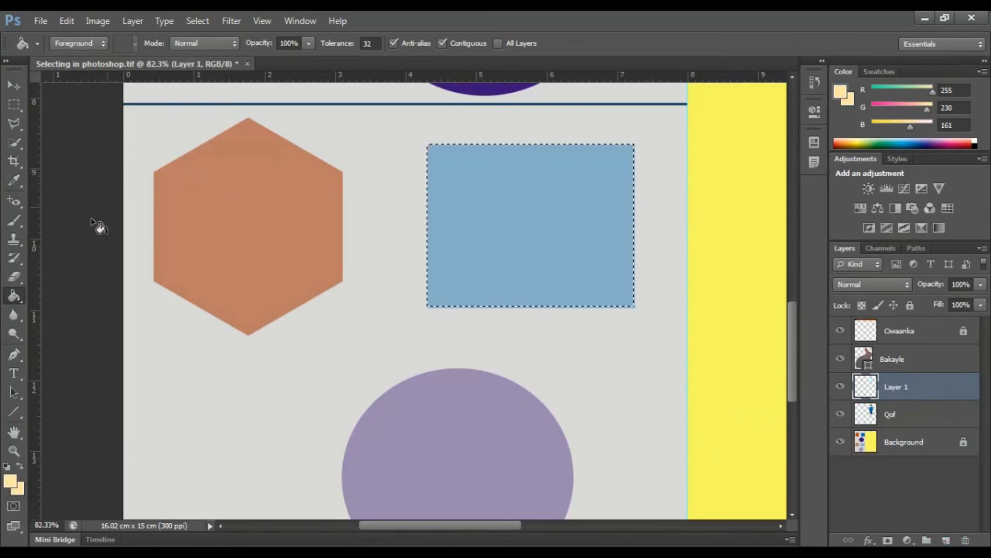
Step: With the Paint Bucket tool chosen, set the foreground colour to blue #0666b8 by sampling the upper blue rectangle
{"action": "scroll", "coordinate": [582, 305], "scroll_direction": "up", "scroll_amount": 2}
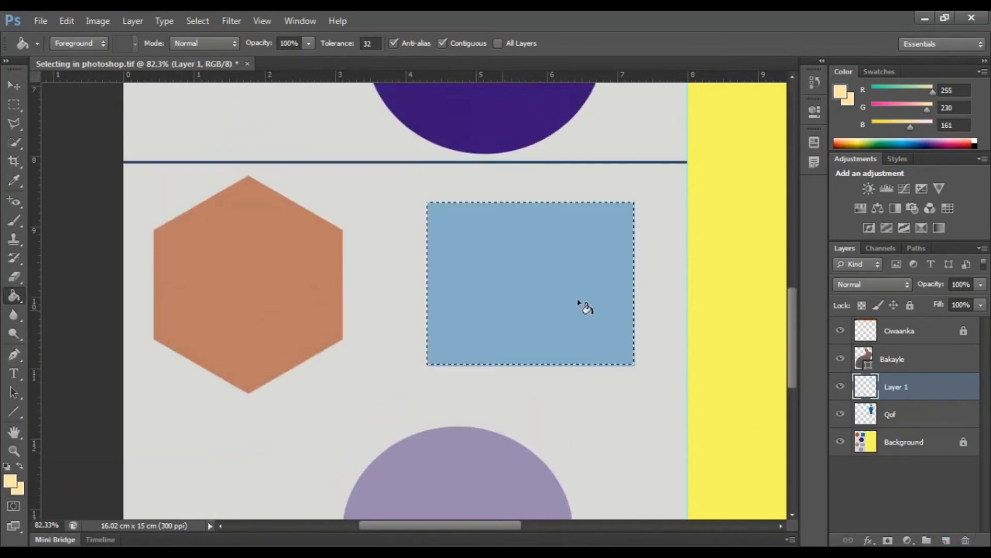
{"action": "scroll", "coordinate": [481, 299], "scroll_direction": "up", "scroll_amount": 2}
{"action": "scroll", "coordinate": [476, 297], "scroll_direction": "down", "scroll_amount": 1}
{"action": "scroll", "coordinate": [476, 297], "scroll_direction": "down", "scroll_amount": 3}
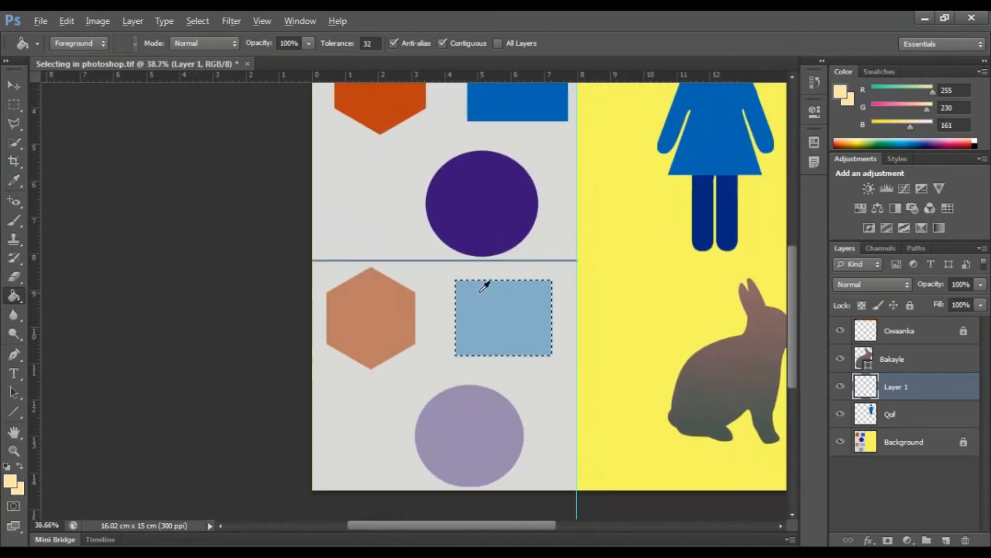
{"action": "right_click", "coordinate": [18, 297]}
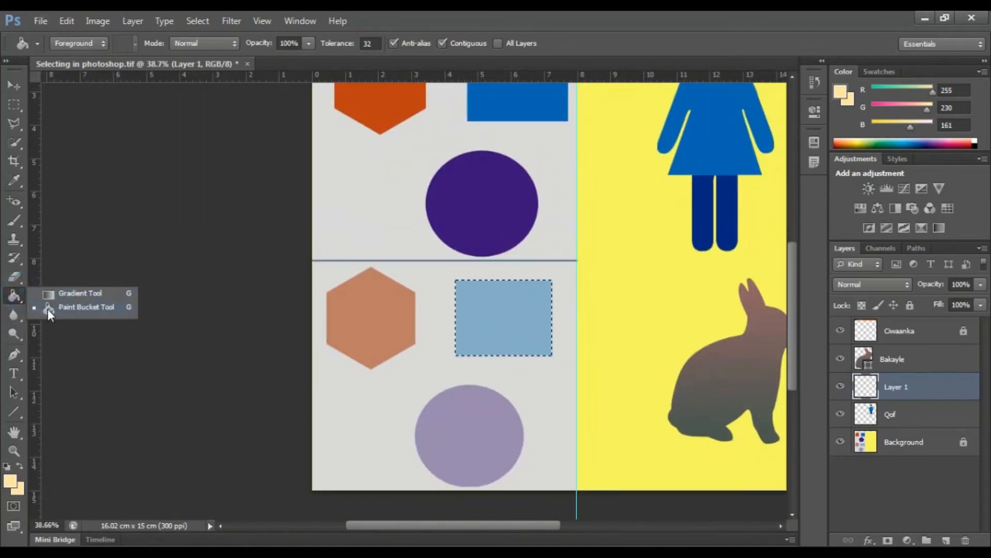
{"action": "left_click", "coordinate": [46, 307]}
{"action": "scroll", "coordinate": [368, 330], "scroll_direction": "up", "scroll_amount": 1}
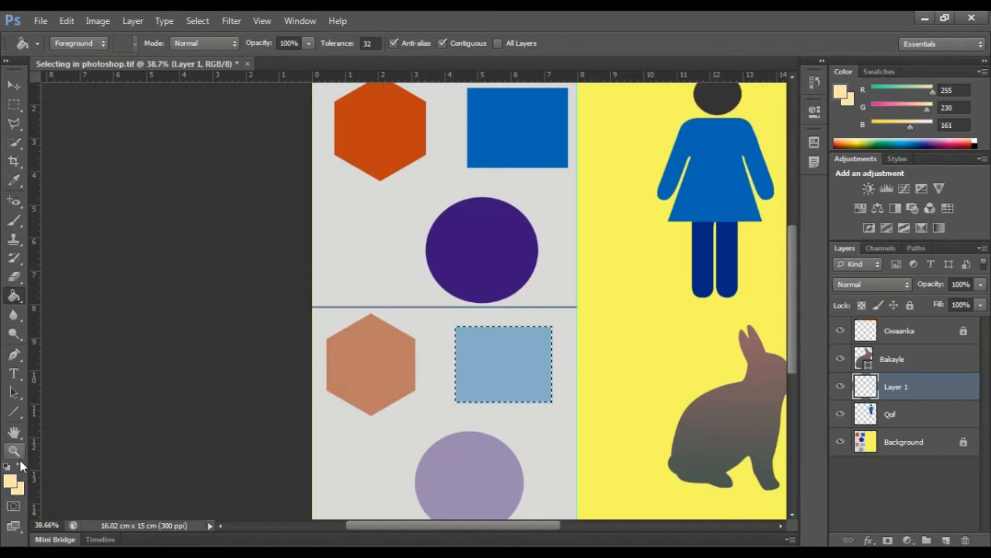
{"action": "left_click", "coordinate": [13, 487]}
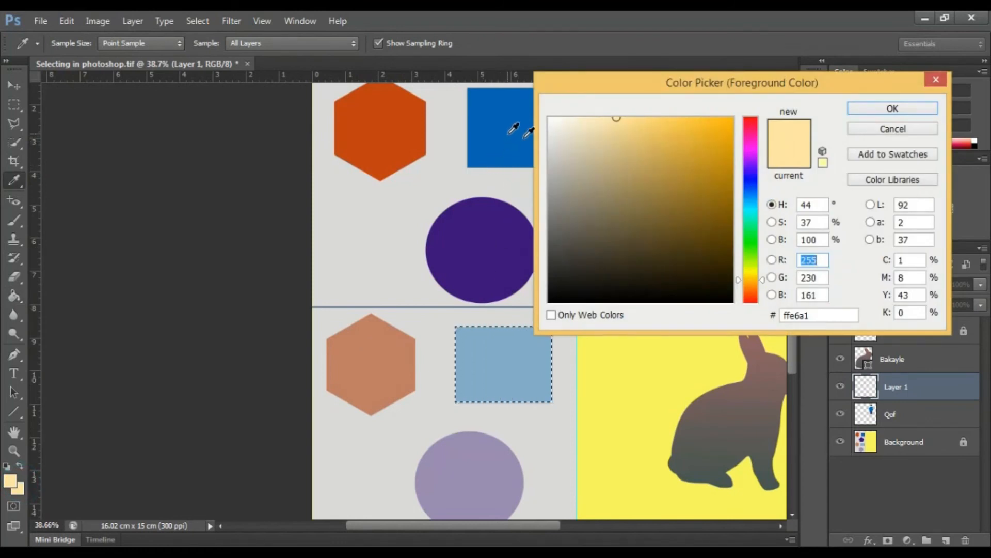
{"action": "left_click_drag", "start_coordinate": [715, 178], "coordinate": [734, 177]}
{"action": "left_click", "coordinate": [751, 189]}
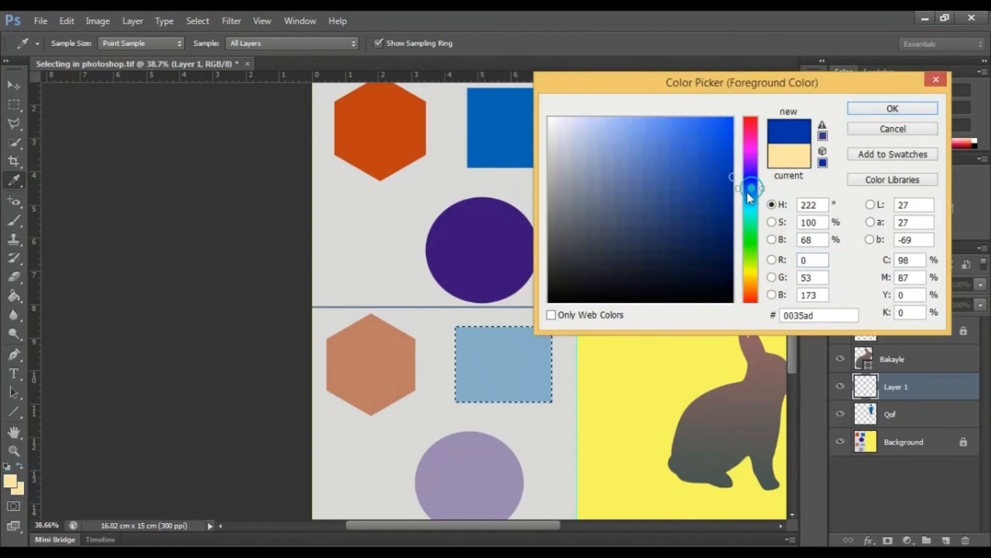
{"action": "left_click", "coordinate": [502, 115]}
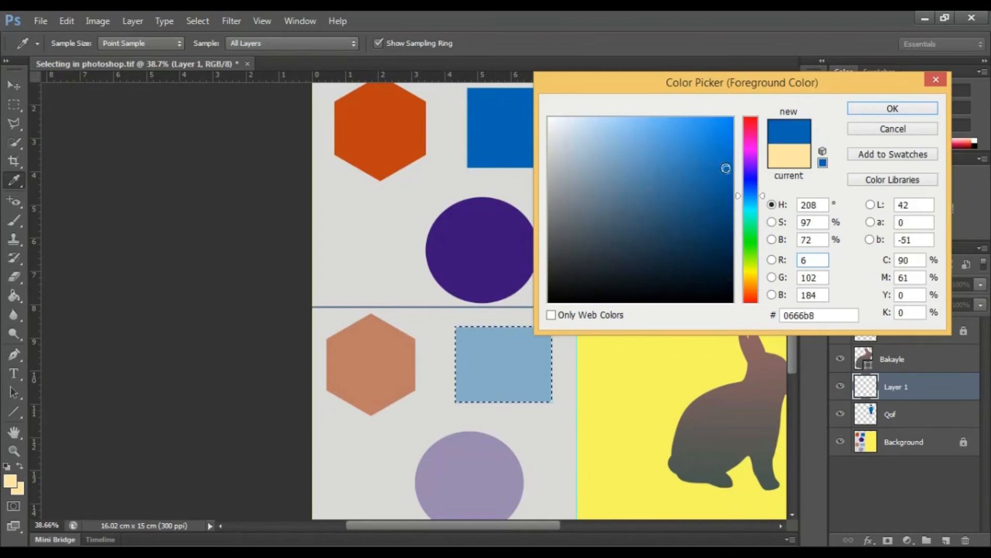
{"action": "left_click", "coordinate": [508, 119]}
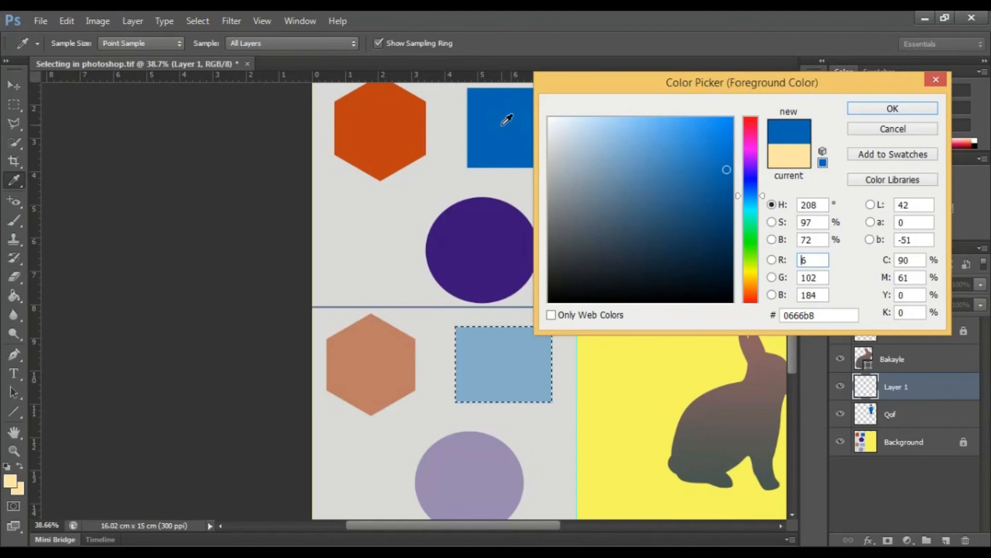
{"action": "left_click", "coordinate": [869, 109]}
Step: Fill the selected lower rectangle on Layer 1 with the blue foreground colour, and switch to the Rectangular Marquee tool
{"action": "key", "text": "g"}
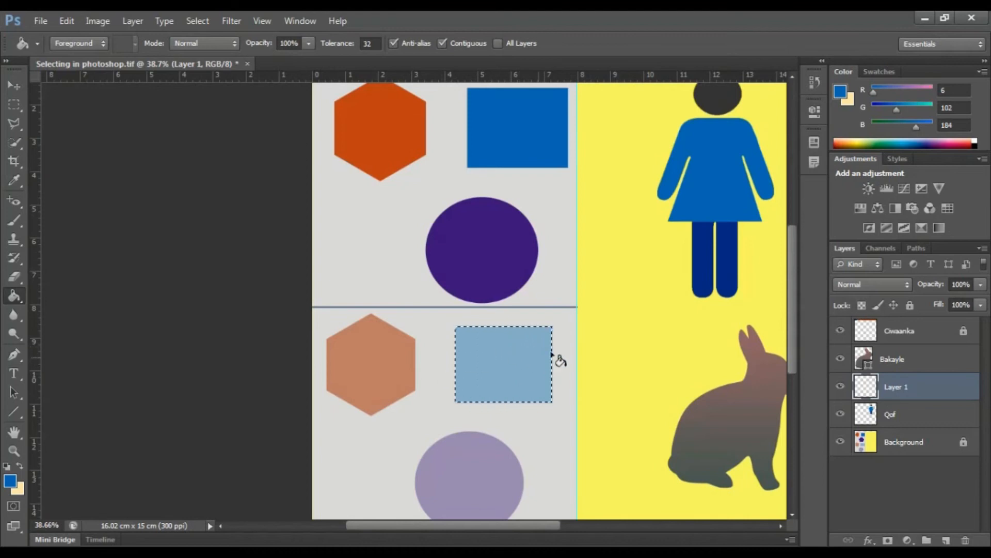
{"action": "left_click", "coordinate": [505, 361]}
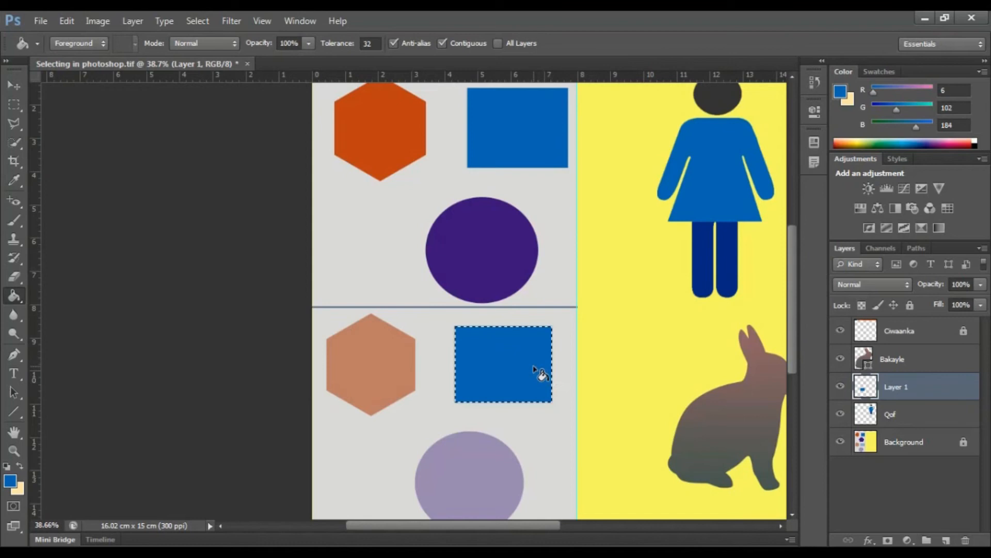
{"action": "scroll", "coordinate": [552, 356], "scroll_direction": "up", "scroll_amount": 2}
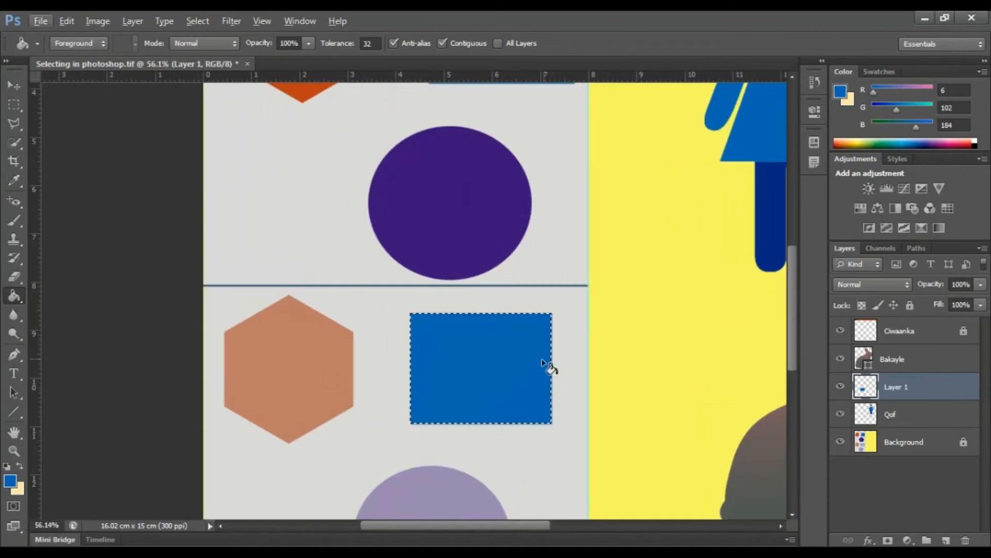
{"action": "scroll", "coordinate": [549, 367], "scroll_direction": "down", "scroll_amount": 3}
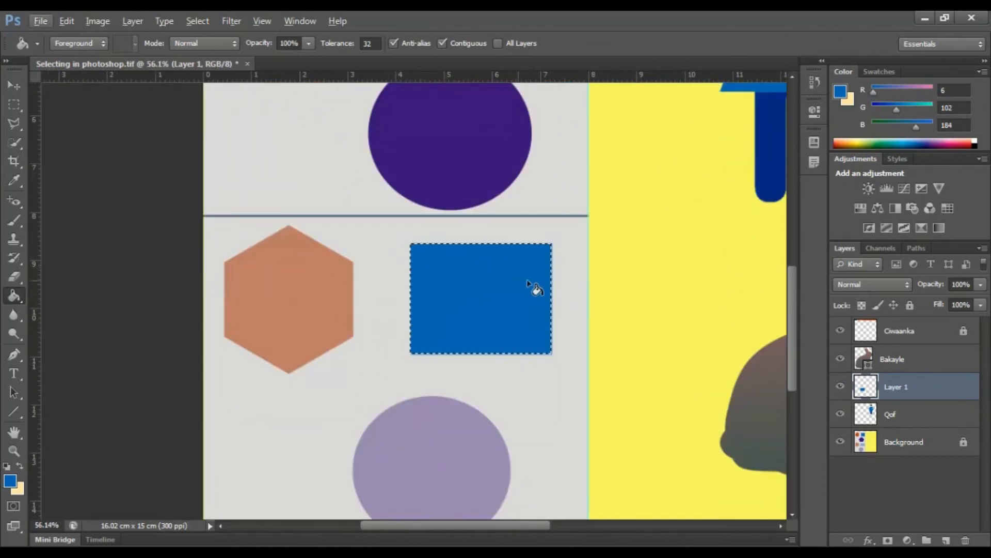
{"action": "left_click", "coordinate": [15, 102]}
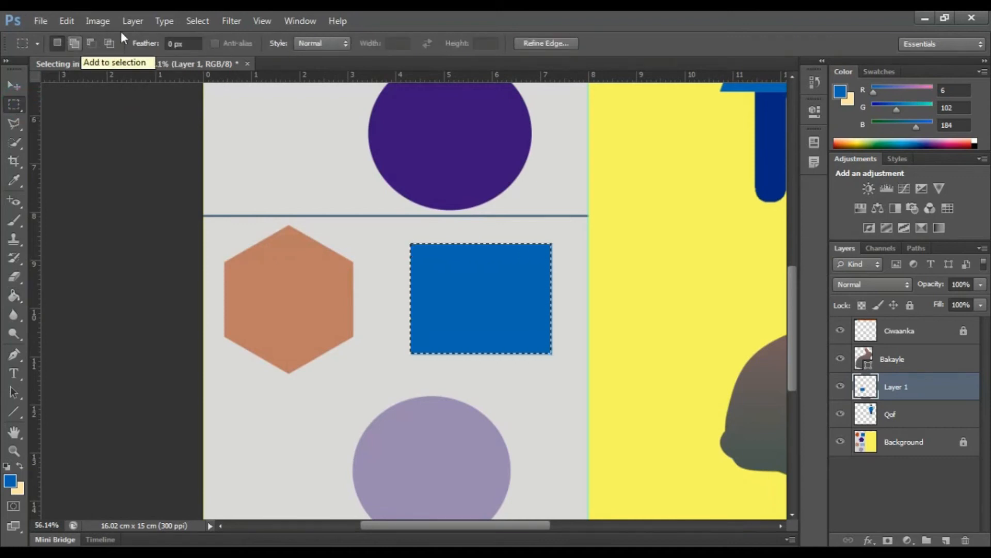
Step: Try two rectangular selections over the upper grey area and beside the hexagon, and undo back to the blue rectangle's selection
{"action": "left_click", "coordinate": [215, 222]}
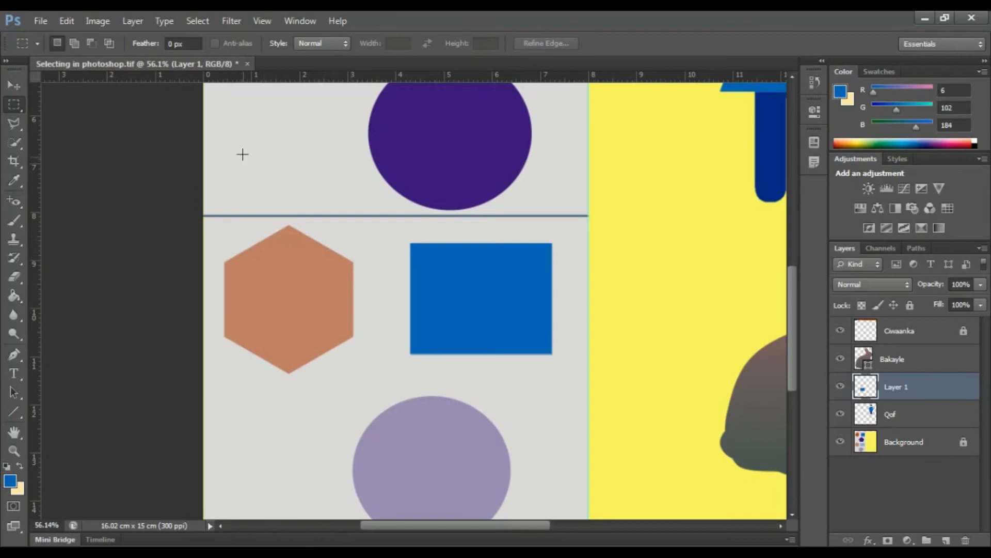
{"action": "left_click_drag", "start_coordinate": [326, 246], "coordinate": [331, 249]}
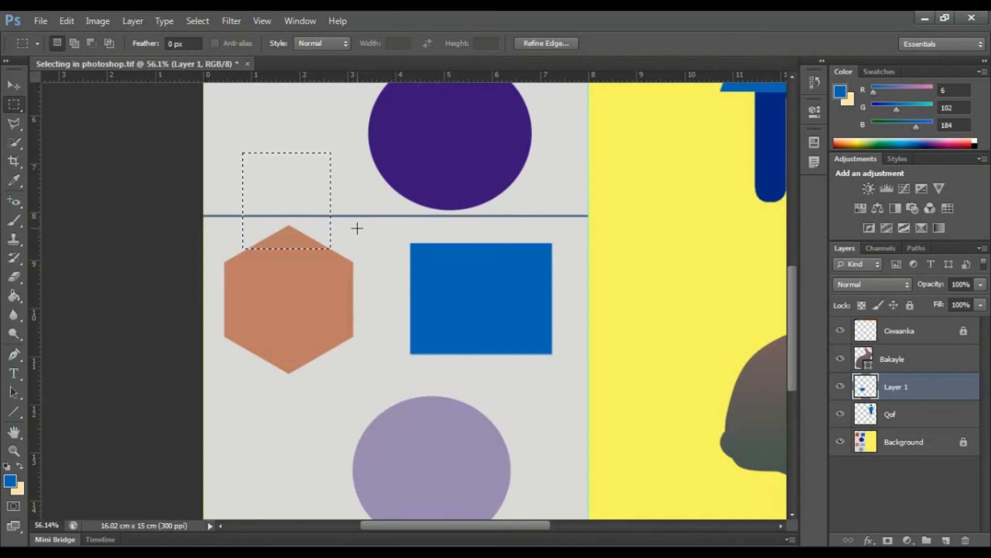
{"action": "left_click_drag", "start_coordinate": [366, 237], "coordinate": [394, 263]}
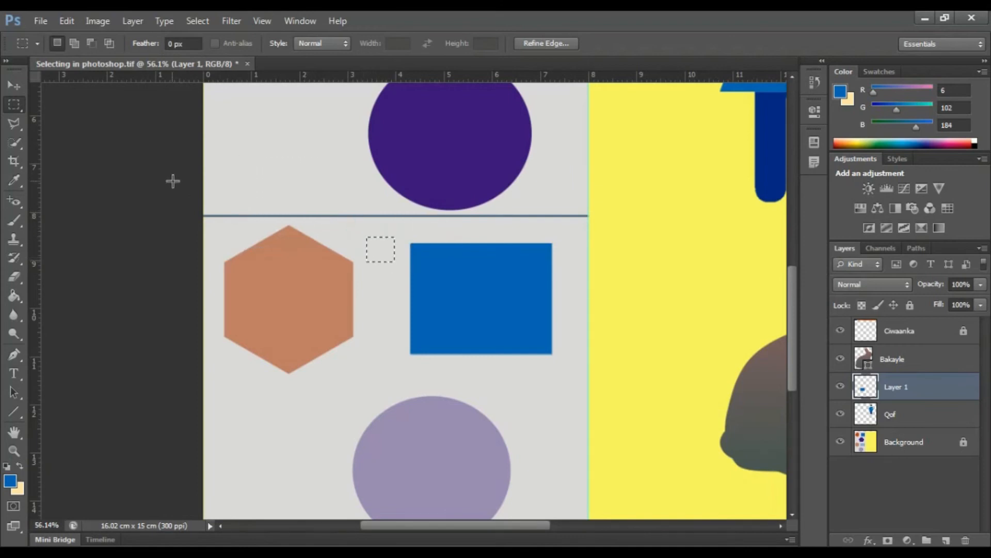
{"action": "key", "text": "ctrl+alt+z"}
{"action": "key", "text": "ctrl+alt+z"}
{"action": "key", "text": "ctrl+shift+z"}
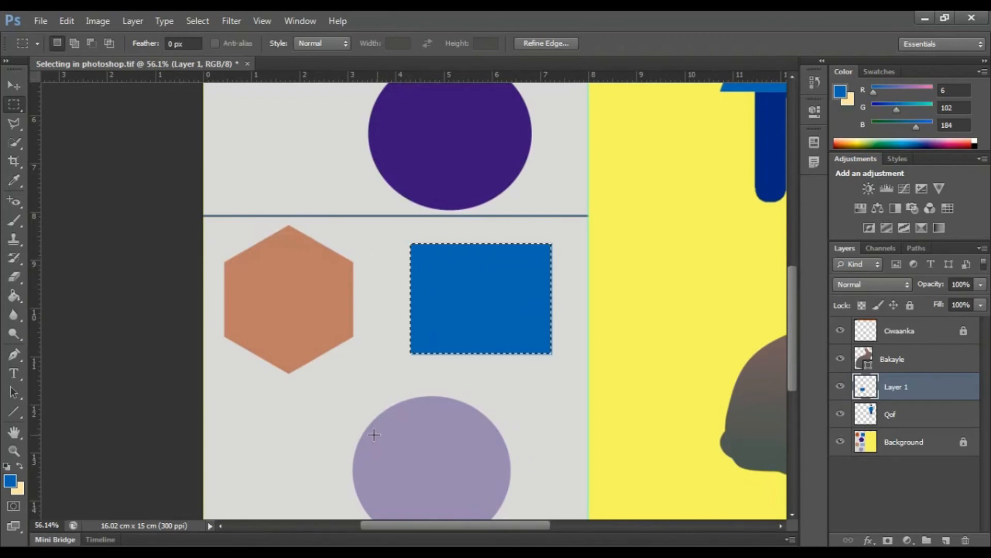
Step: Deselect the blue rectangle and pick its layer, Layer 1, on the canvas with the Move tool
{"action": "key", "text": "ctrl+d"}
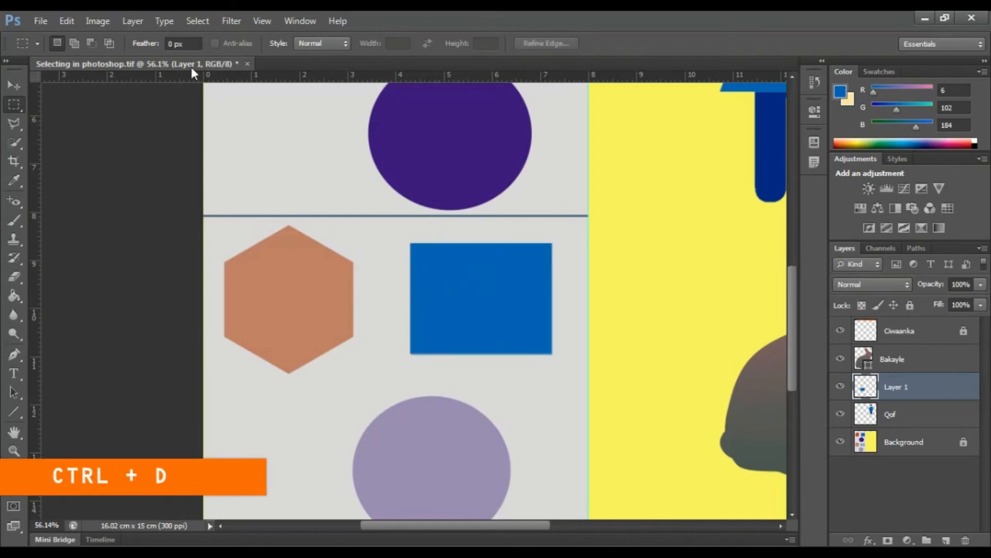
{"action": "left_click", "coordinate": [14, 86]}
{"action": "left_click", "coordinate": [299, 315]}
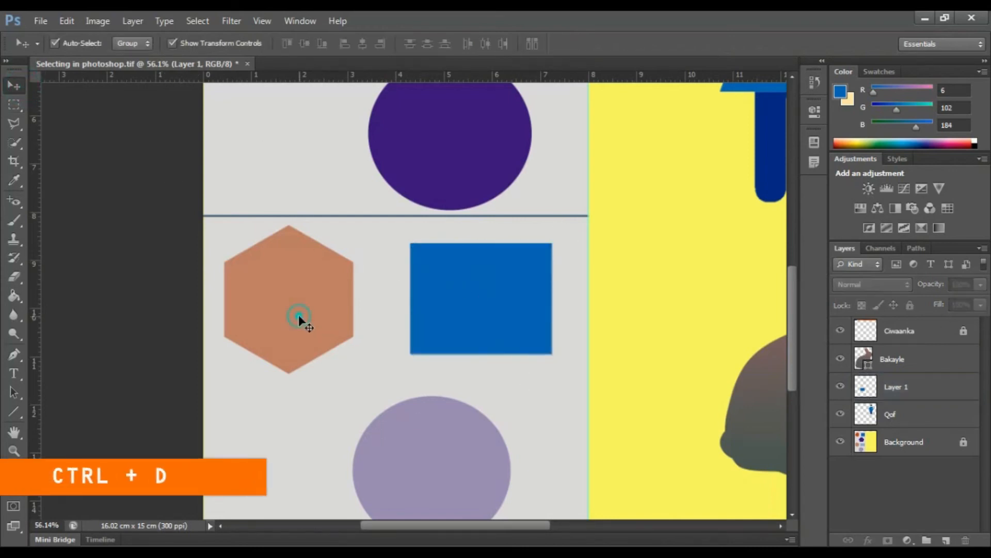
{"action": "left_click", "coordinate": [426, 279]}
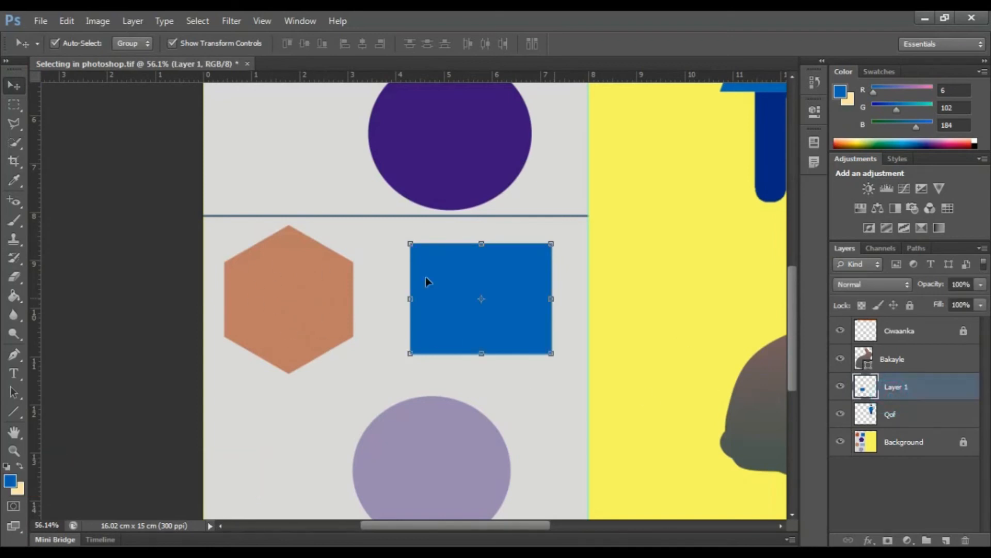
Step: Select the pale orange hexagon in the lower half by tracing its six corners with the Polygonal Lasso tool
{"action": "scroll", "coordinate": [98, 393], "scroll_direction": "up", "scroll_amount": 3}
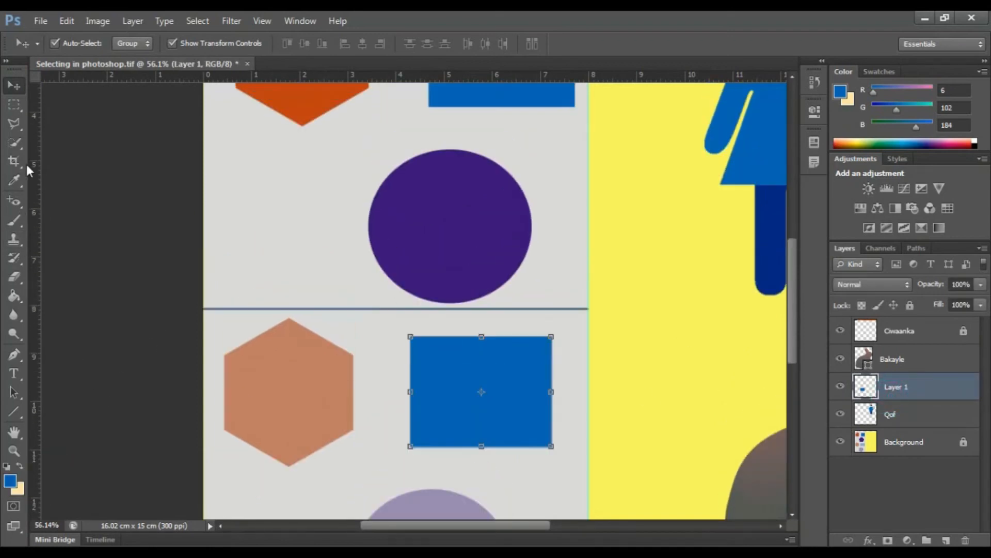
{"action": "left_click", "coordinate": [17, 119]}
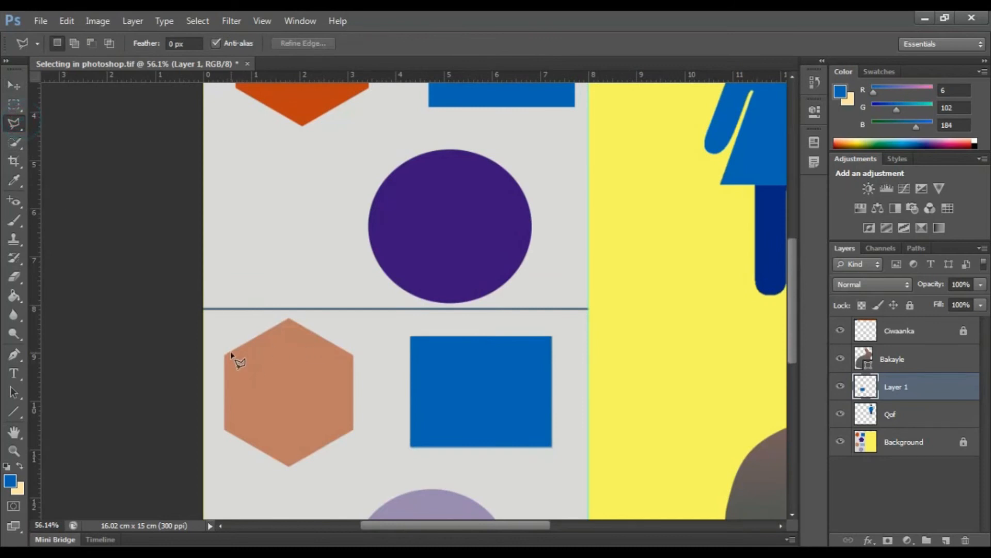
{"action": "left_click", "coordinate": [224, 355]}
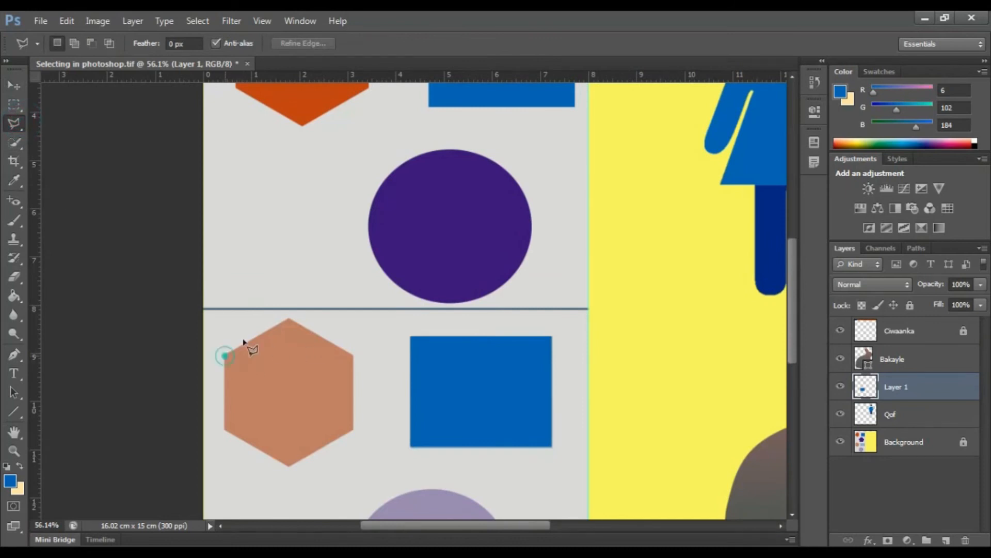
{"action": "left_click", "coordinate": [289, 318]}
{"action": "left_click", "coordinate": [354, 355]}
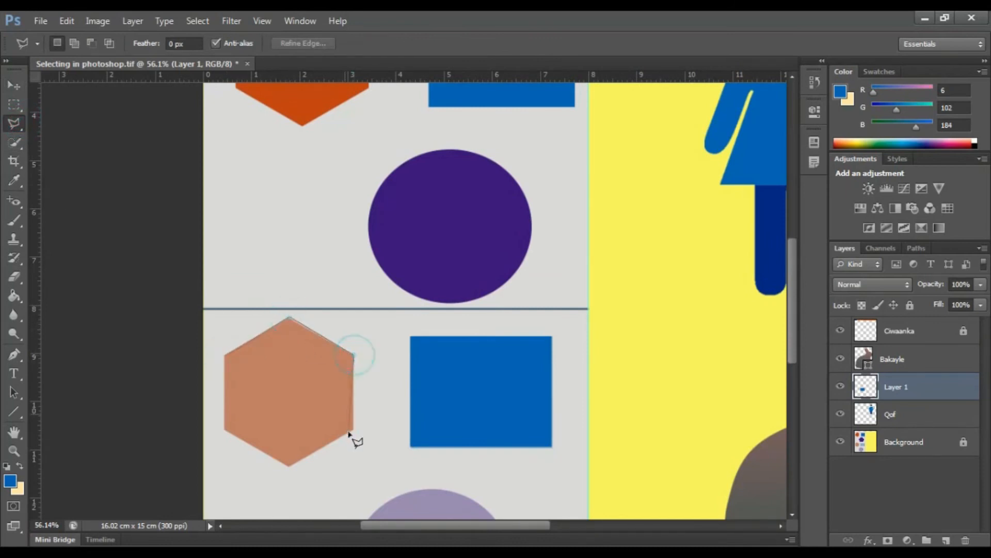
{"action": "left_click", "coordinate": [353, 431]}
{"action": "left_click", "coordinate": [289, 465]}
{"action": "left_click", "coordinate": [224, 429]}
{"action": "double_click", "coordinate": [225, 355]}
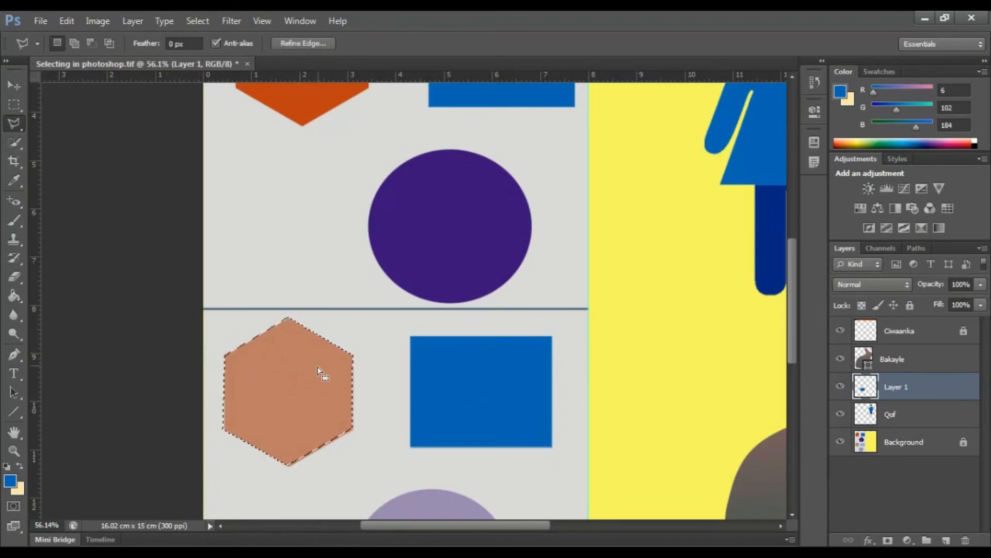
Step: Set the foreground colour to orange #be3f0d by sampling the upper hexagon
{"action": "scroll", "coordinate": [327, 376], "scroll_direction": "up", "scroll_amount": 2}
{"action": "scroll", "coordinate": [327, 376], "scroll_direction": "up", "scroll_amount": 2}
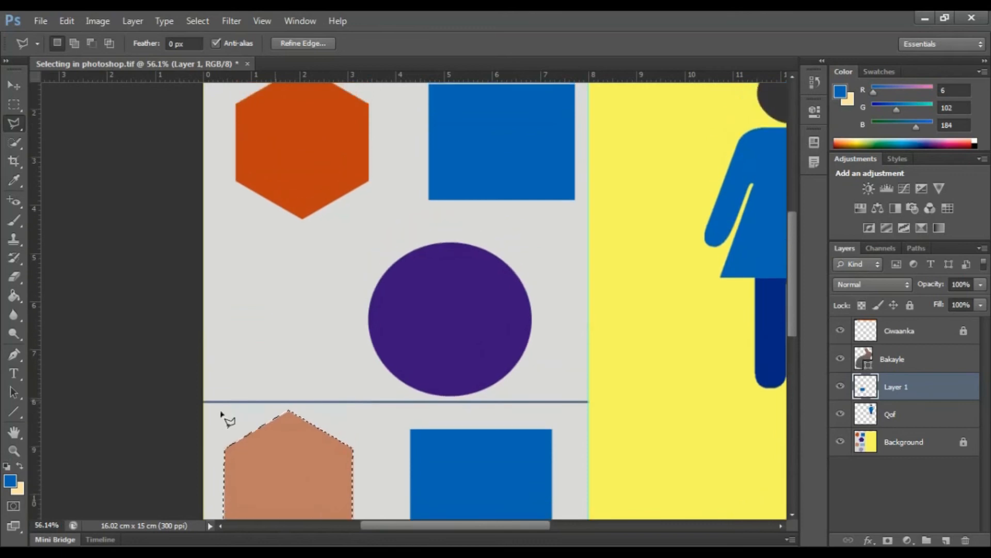
{"action": "left_click", "coordinate": [10, 481]}
{"action": "left_click", "coordinate": [324, 147]}
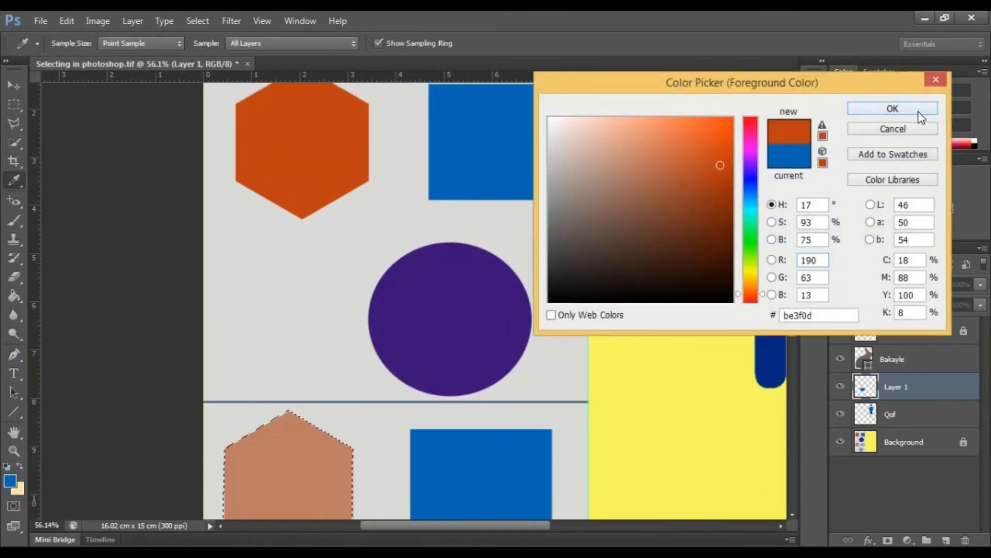
{"action": "left_click", "coordinate": [892, 106]}
Step: Fill the selected lower hexagon on Layer 1 with the orange foreground colour using the Paint Bucket, and deselect it
{"action": "left_click", "coordinate": [20, 294]}
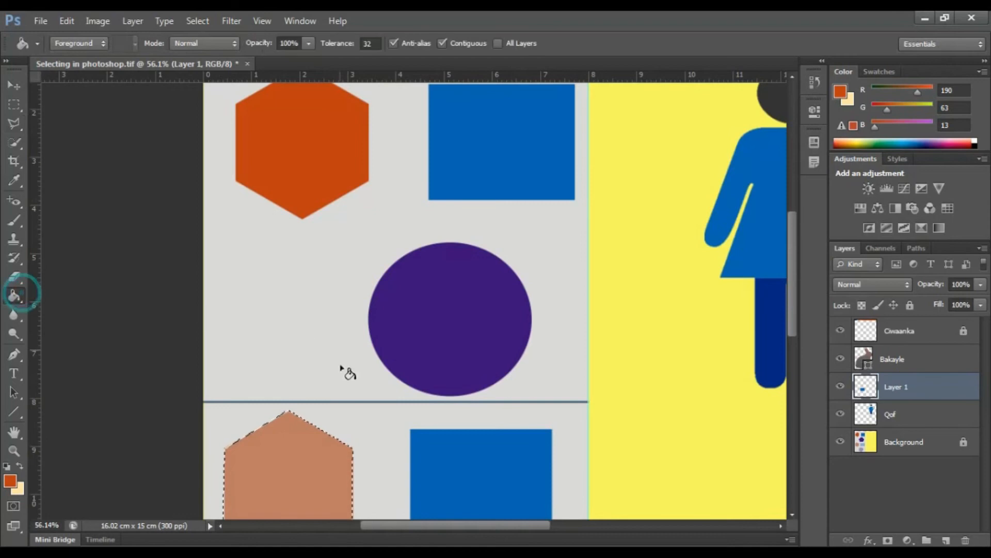
{"action": "scroll", "coordinate": [320, 463], "scroll_direction": "down", "scroll_amount": 3}
{"action": "scroll", "coordinate": [315, 457], "scroll_direction": "down", "scroll_amount": 1}
{"action": "left_click", "coordinate": [297, 385]}
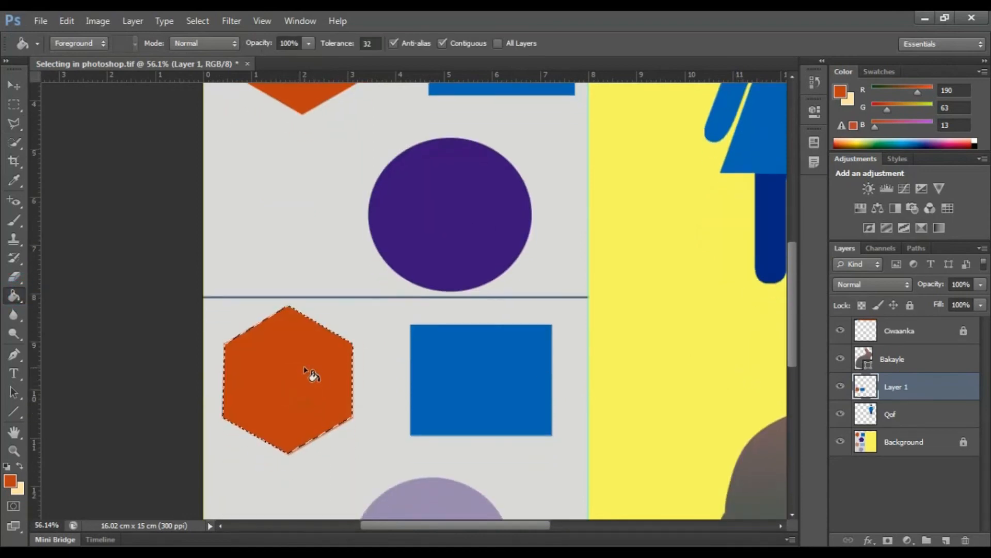
{"action": "key", "text": "ctrl+d"}
Step: Select the pale purple circle in the lower half with the Elliptical Marquee tool, matching its outline
{"action": "scroll", "coordinate": [387, 398], "scroll_direction": "down", "scroll_amount": 6}
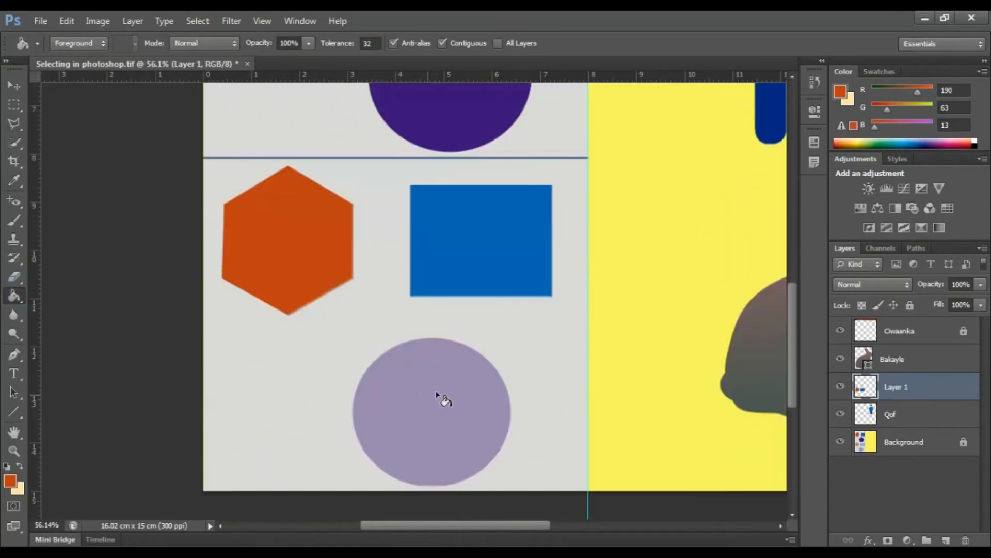
{"action": "left_click", "coordinate": [17, 98]}
{"action": "left_click", "coordinate": [52, 118]}
{"action": "left_click_drag", "start_coordinate": [352, 316], "coordinate": [511, 459]}
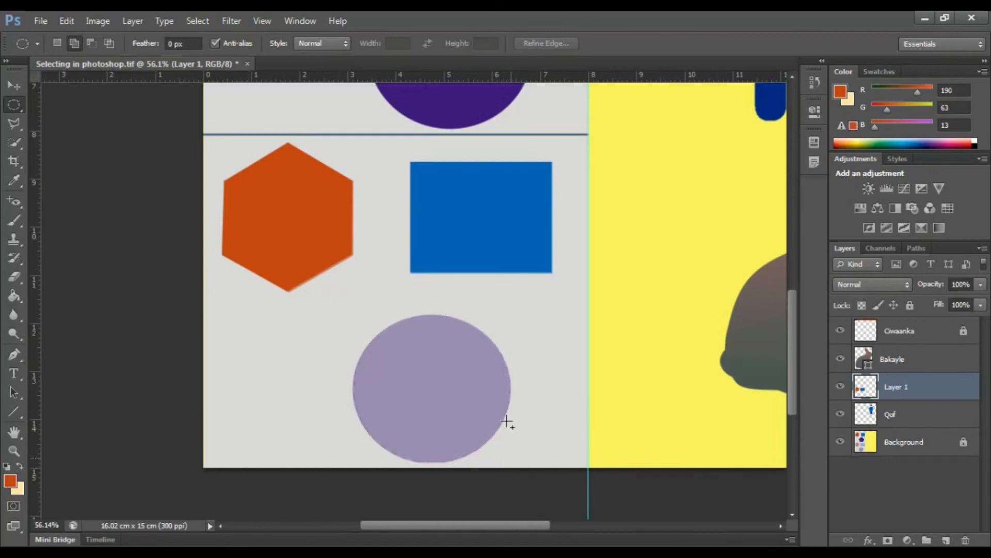
{"action": "scroll", "coordinate": [380, 326], "scroll_direction": "up", "scroll_amount": 5}
{"action": "scroll", "coordinate": [444, 362], "scroll_direction": "down", "scroll_amount": 5}
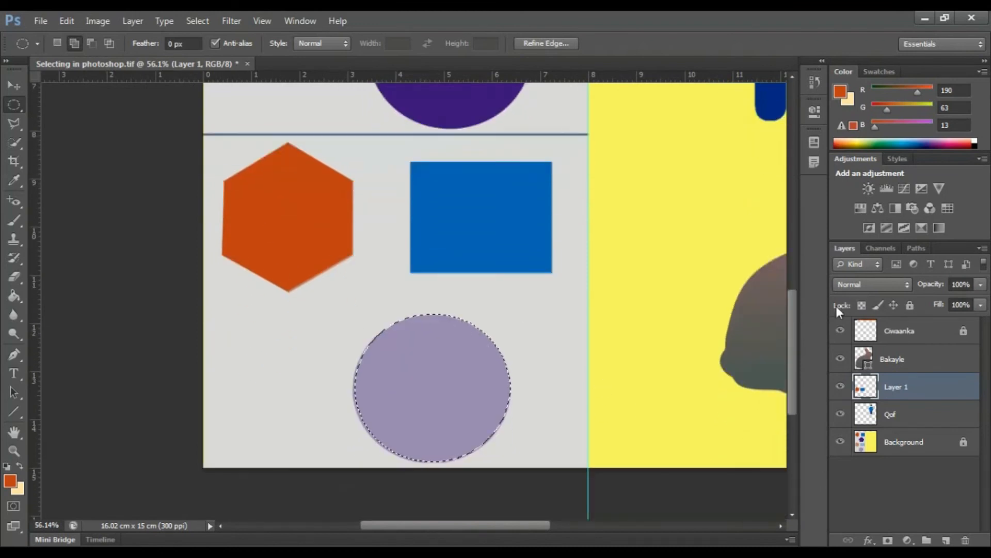
Step: Set the foreground colour to purple (RGB 59, 19, 124) by sampling the upper circle
{"action": "scroll", "coordinate": [572, 270], "scroll_direction": "up", "scroll_amount": 3}
{"action": "scroll", "coordinate": [362, 297], "scroll_direction": "up", "scroll_amount": 3}
{"action": "scroll", "coordinate": [430, 171], "scroll_direction": "down", "scroll_amount": 3}
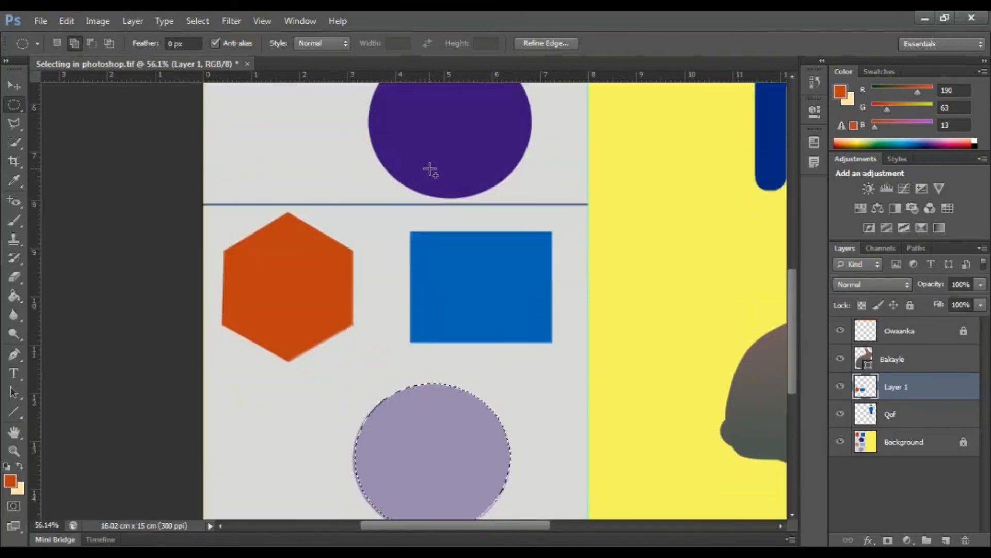
{"action": "left_click", "coordinate": [10, 480]}
{"action": "left_click", "coordinate": [454, 137]}
{"action": "left_click", "coordinate": [893, 108]}
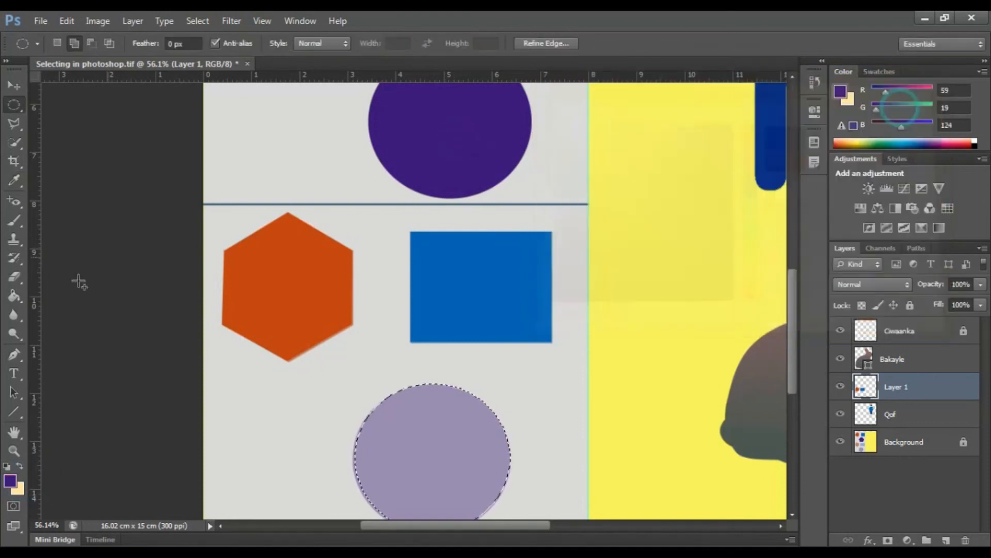
Step: Fill the selected lower circle on Layer 1 with the purple foreground colour, clear the selection and restore the default colours
{"action": "left_click", "coordinate": [14, 295]}
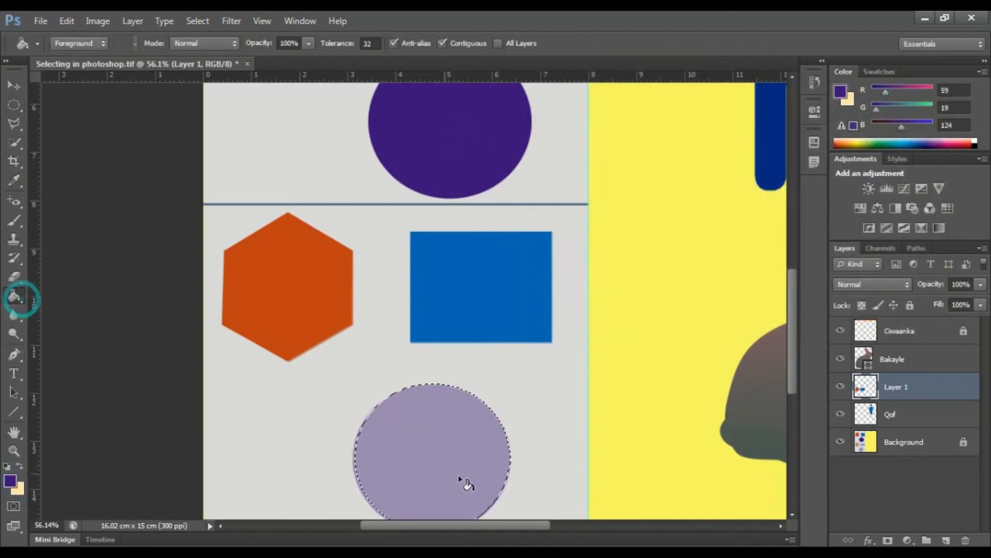
{"action": "left_click", "coordinate": [460, 480]}
{"action": "scroll", "coordinate": [299, 410], "scroll_direction": "down", "scroll_amount": 4}
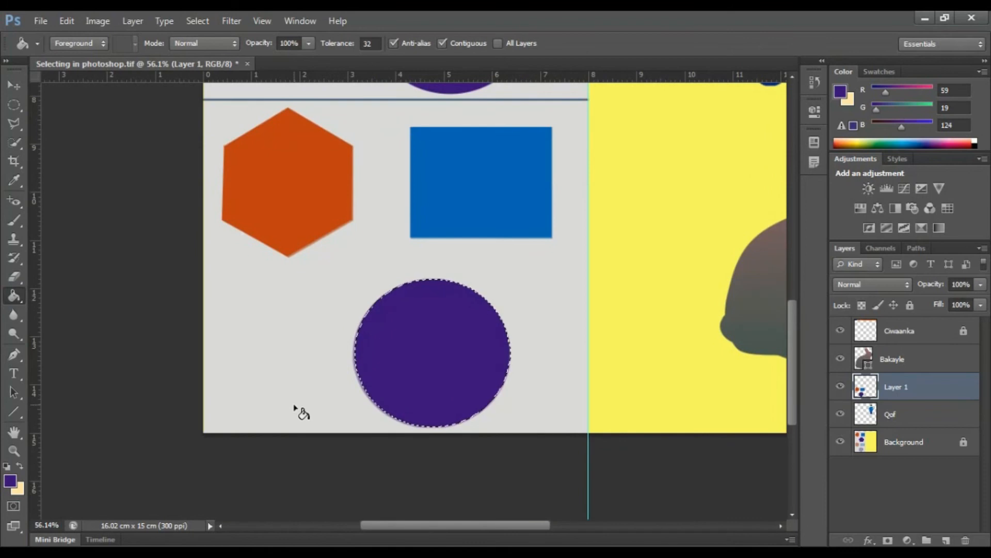
{"action": "key", "text": "d"}
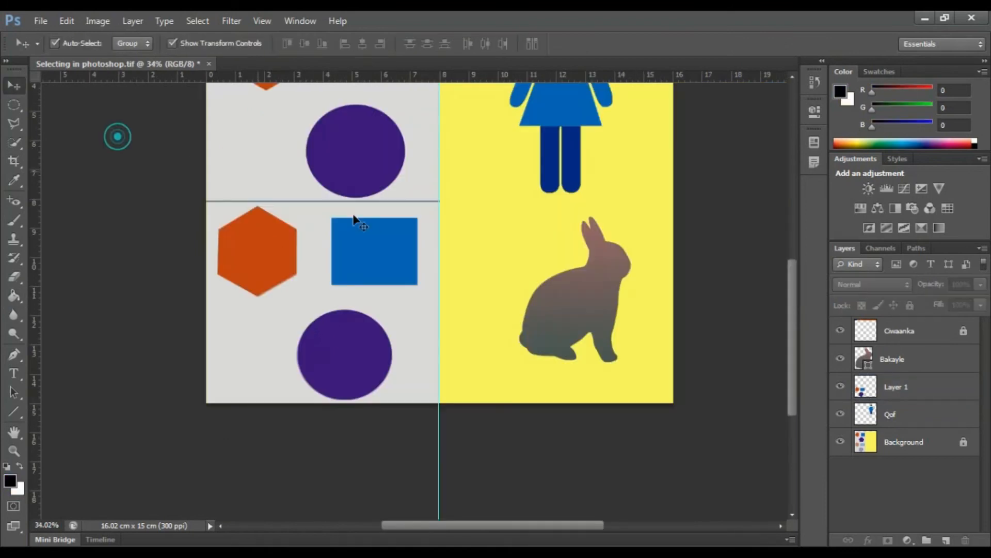
Step: Draw a large trial elliptical selection across the upper circle and lower shapes, and deselect it
{"action": "scroll", "coordinate": [362, 224], "scroll_direction": "up", "scroll_amount": 3}
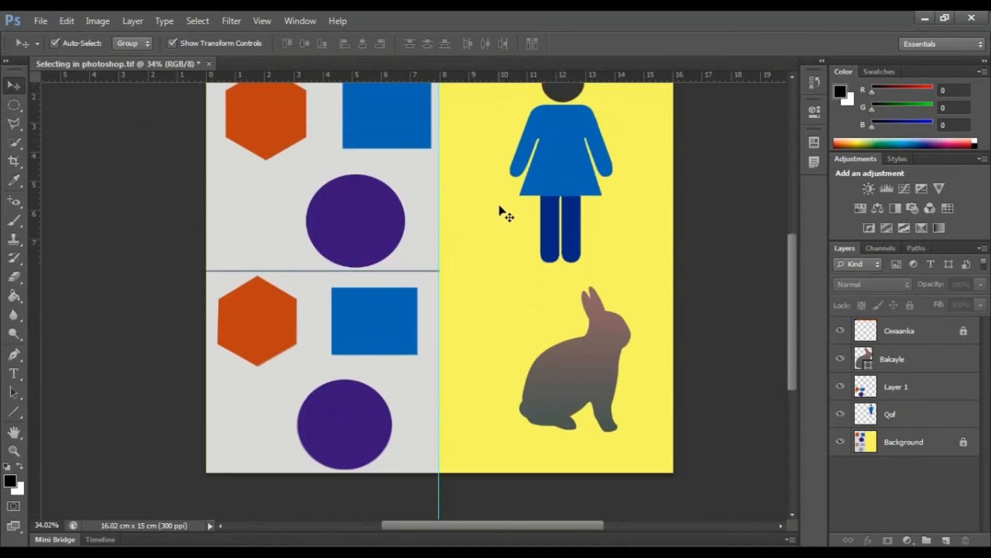
{"action": "scroll", "coordinate": [500, 211], "scroll_direction": "up", "scroll_amount": 3}
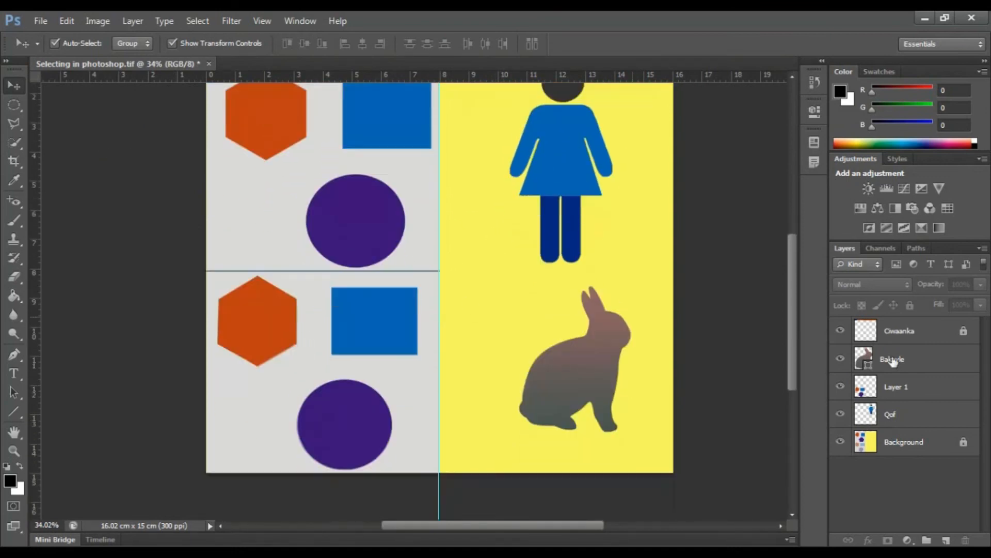
{"action": "left_click", "coordinate": [14, 105]}
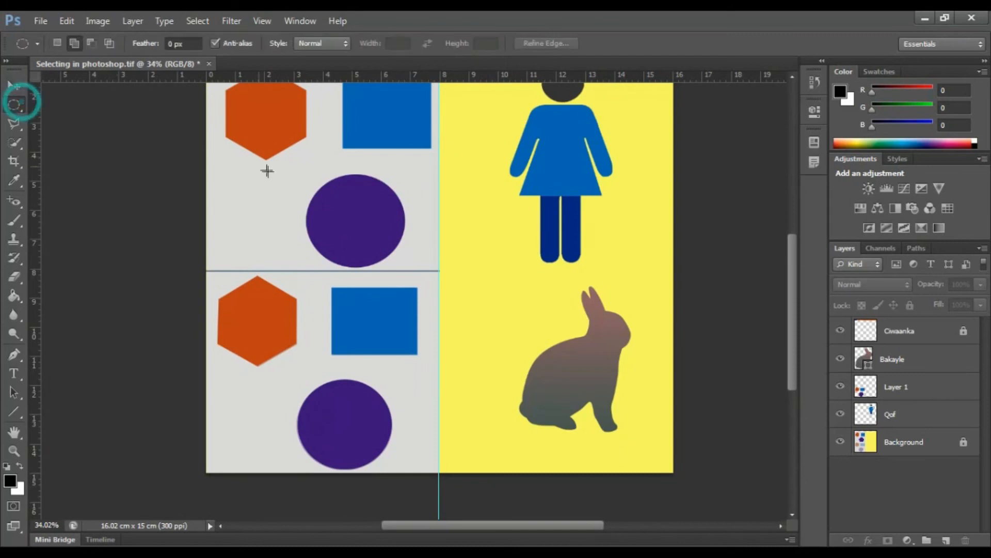
{"action": "left_click_drag", "start_coordinate": [265, 176], "coordinate": [478, 386]}
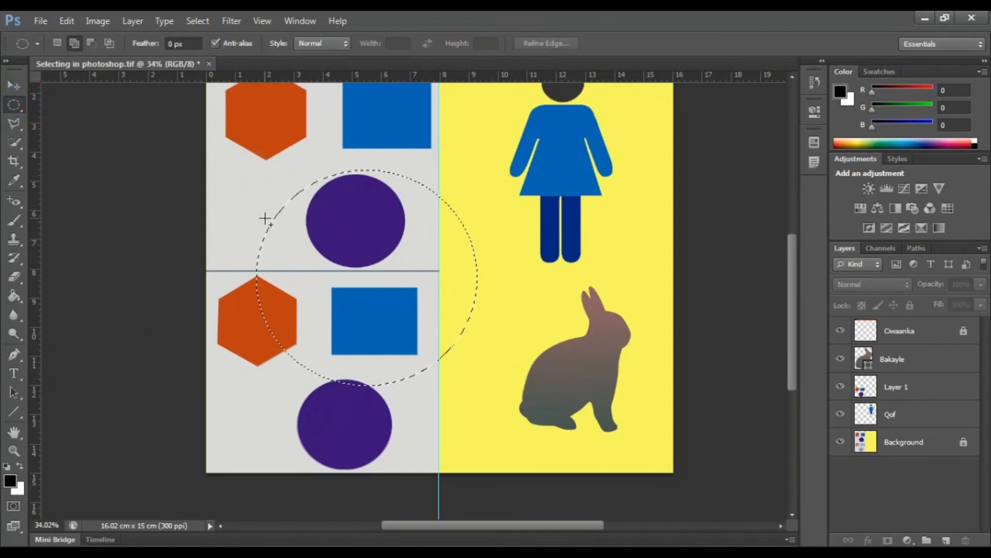
{"action": "key", "text": "ctrl+d"}
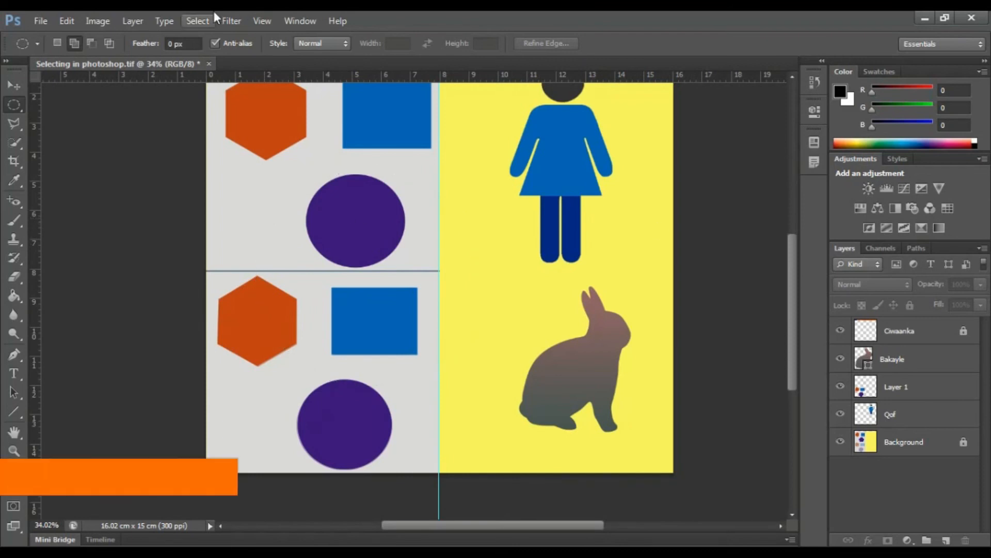
Step: Shift the rabbit on the Bakayle layer slightly to the right with the Move tool, and release the layer
{"action": "left_click", "coordinate": [18, 80]}
{"action": "scroll", "coordinate": [110, 144], "scroll_direction": "up", "scroll_amount": 3}
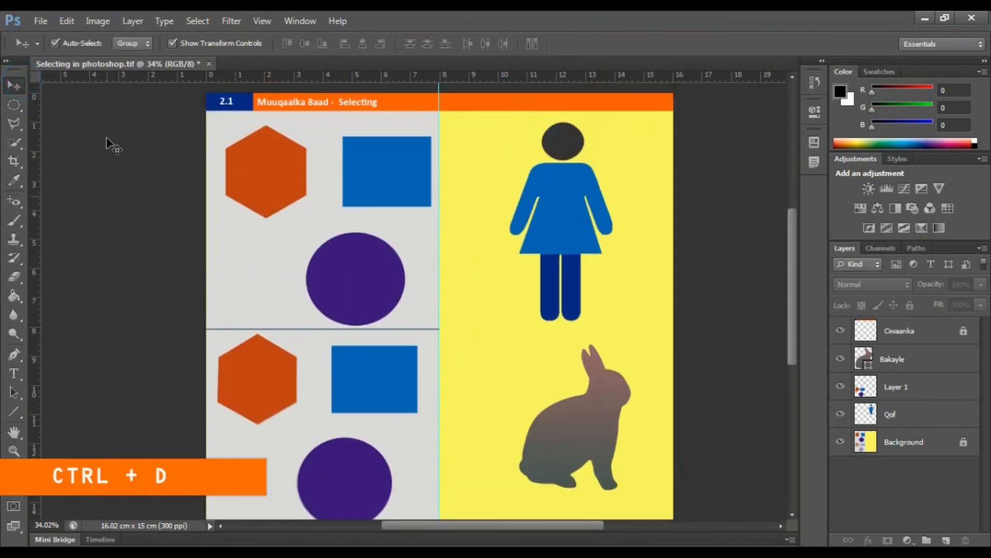
{"action": "scroll", "coordinate": [586, 200], "scroll_direction": "down", "scroll_amount": 1}
{"action": "scroll", "coordinate": [591, 206], "scroll_direction": "down", "scroll_amount": 1}
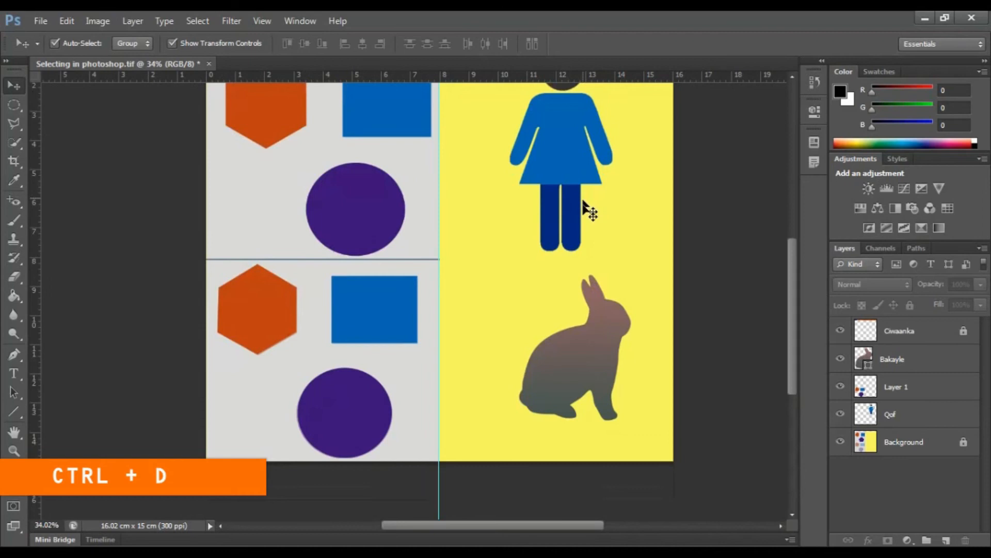
{"action": "scroll", "coordinate": [602, 256], "scroll_direction": "down", "scroll_amount": 2}
{"action": "scroll", "coordinate": [564, 286], "scroll_direction": "down", "scroll_amount": 1}
{"action": "left_click_drag", "start_coordinate": [588, 255], "coordinate": [617, 269]}
{"action": "left_click", "coordinate": [590, 257]}
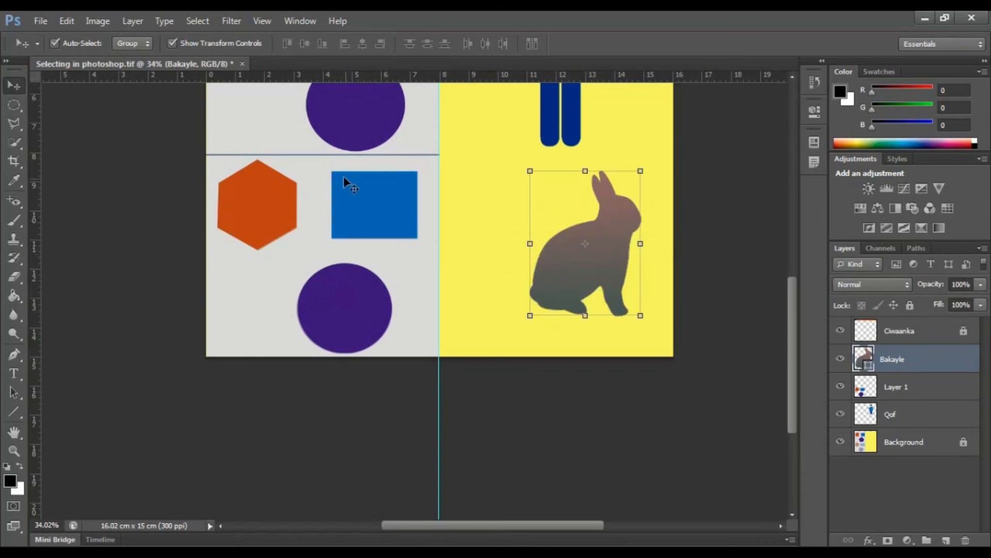
{"action": "scroll", "coordinate": [343, 175], "scroll_direction": "up", "scroll_amount": 5}
{"action": "left_click", "coordinate": [352, 160]}
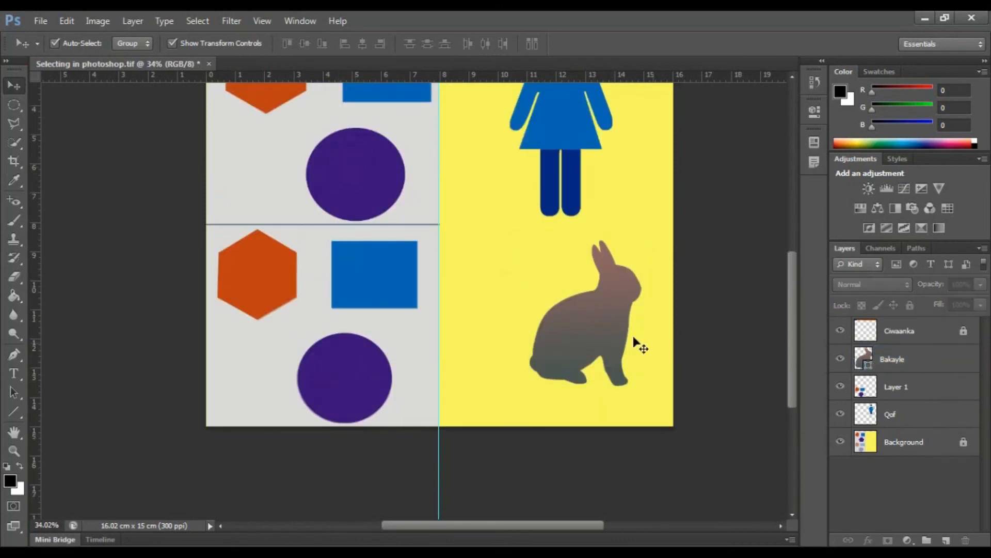
Step: Reposition the rabbit so it sits centred across the width of the yellow area
{"action": "scroll", "coordinate": [622, 328], "scroll_direction": "up", "scroll_amount": 3}
{"action": "left_click_drag", "start_coordinate": [600, 330], "coordinate": [527, 326]}
{"action": "scroll", "coordinate": [398, 305], "scroll_direction": "down", "scroll_amount": 3}
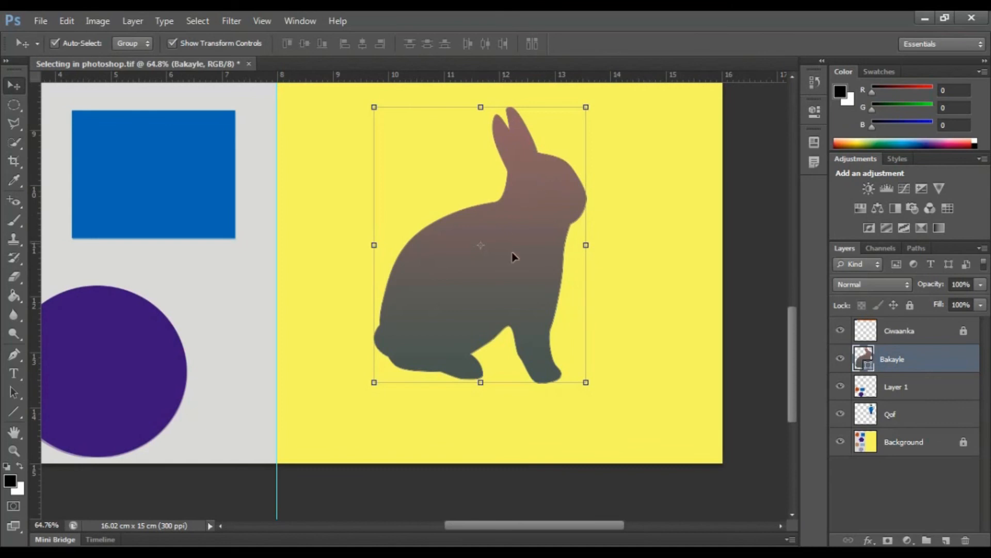
{"action": "left_click_drag", "start_coordinate": [479, 267], "coordinate": [502, 282]}
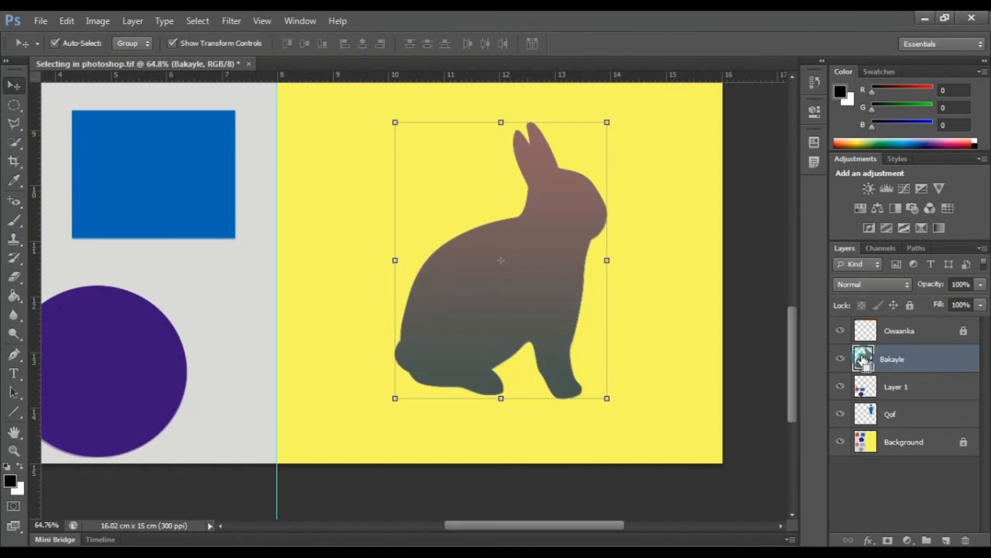
Step: Load the rabbit's outline on the Bakayle layer as a selection
{"action": "left_click", "coordinate": [863, 358], "text": "ctrl"}
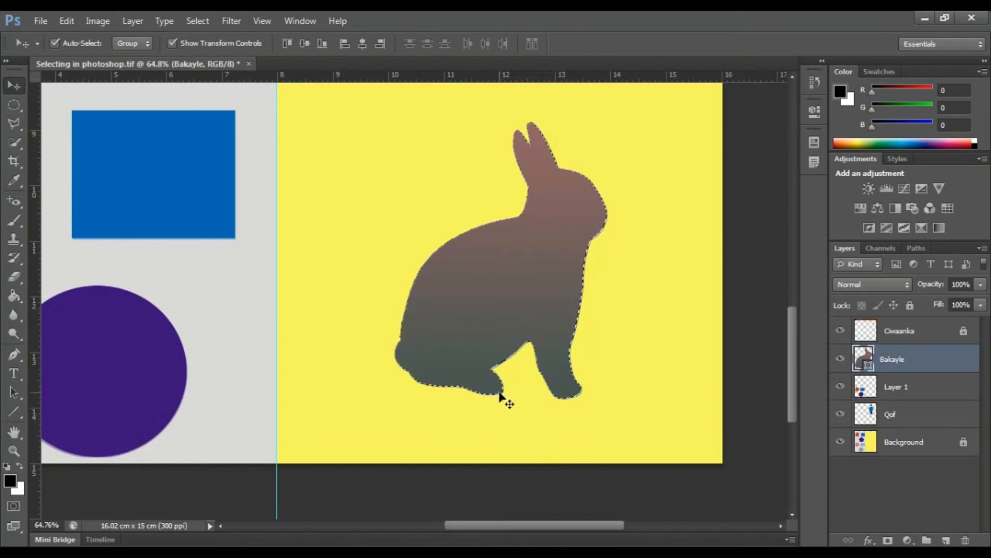
{"action": "scroll", "coordinate": [531, 326], "scroll_direction": "up", "scroll_amount": 2}
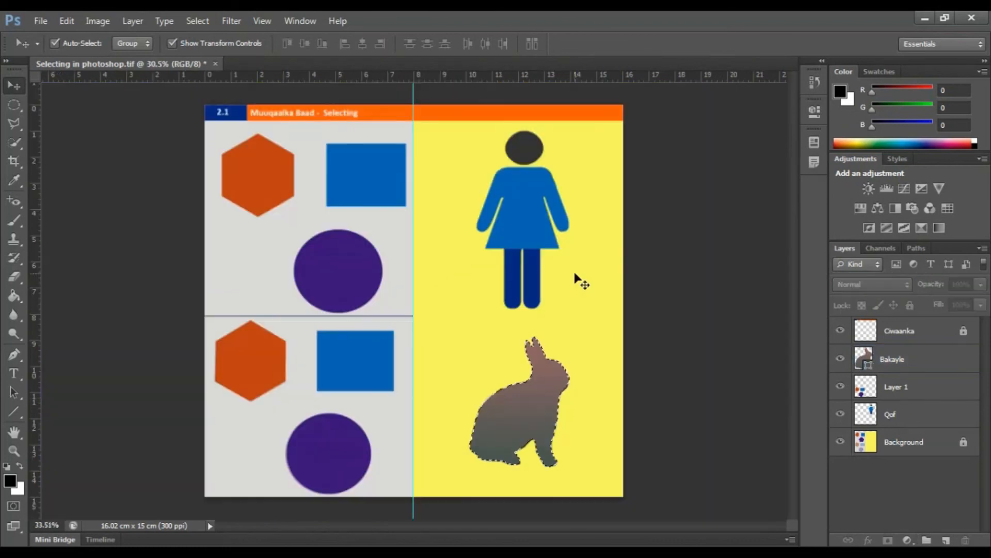
Step: Deselect the rabbit's outline and make the woman figure on the Qof layer active with the Move tool
{"action": "scroll", "coordinate": [576, 279], "scroll_direction": "up", "scroll_amount": 2}
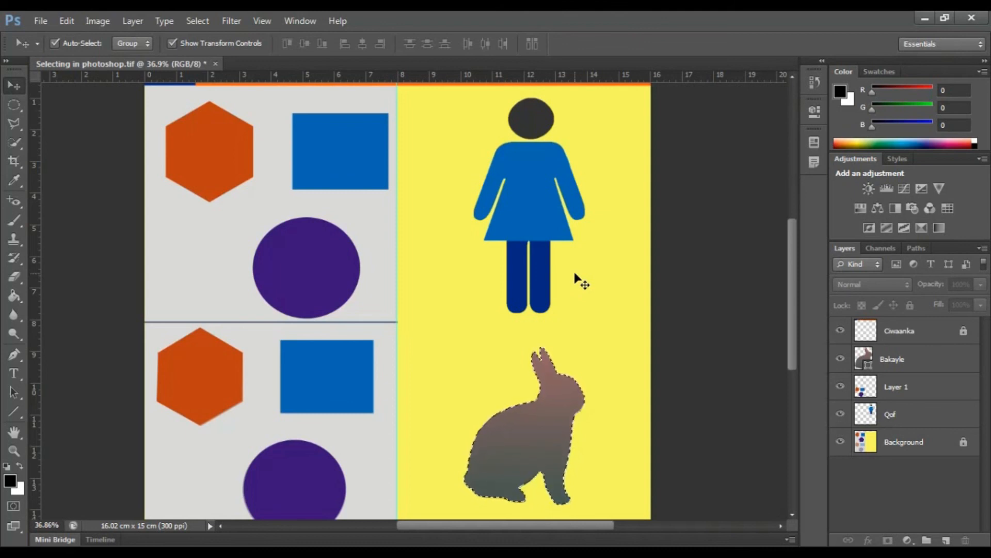
{"action": "key", "text": "ctrl+d"}
{"action": "scroll", "coordinate": [569, 211], "scroll_direction": "up", "scroll_amount": 3}
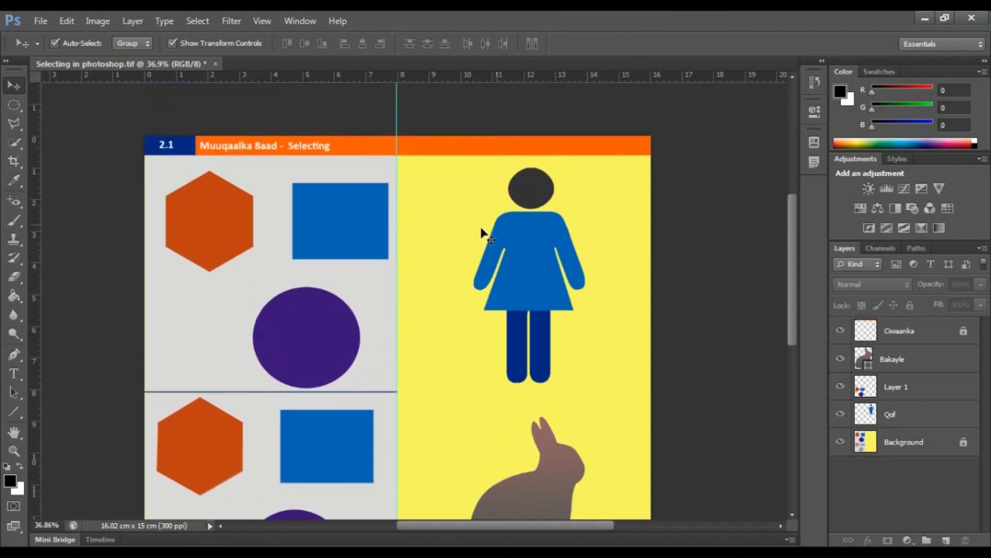
{"action": "scroll", "coordinate": [465, 250], "scroll_direction": "up", "scroll_amount": 1}
{"action": "scroll", "coordinate": [608, 250], "scroll_direction": "down", "scroll_amount": 2}
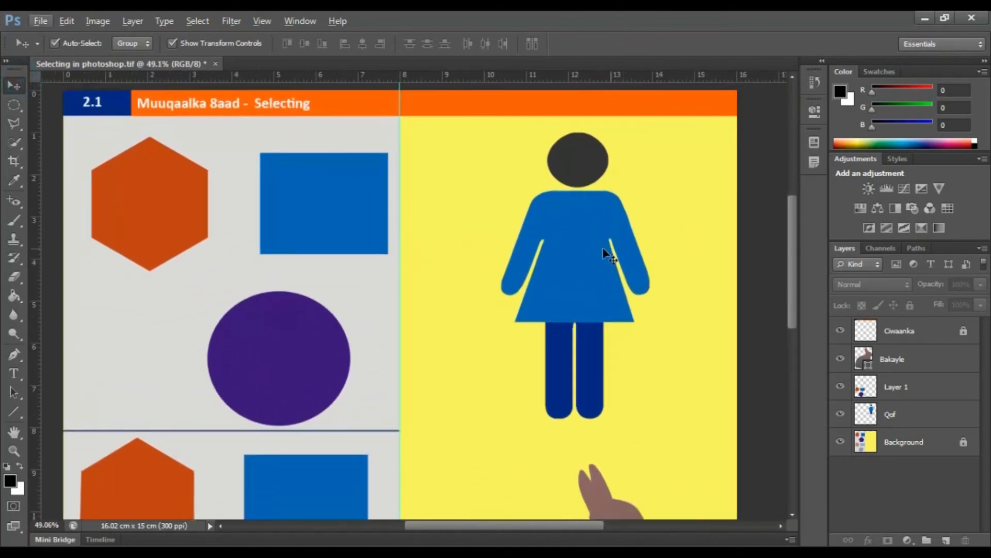
{"action": "scroll", "coordinate": [690, 302], "scroll_direction": "up", "scroll_amount": 1}
{"action": "left_click", "coordinate": [557, 221]}
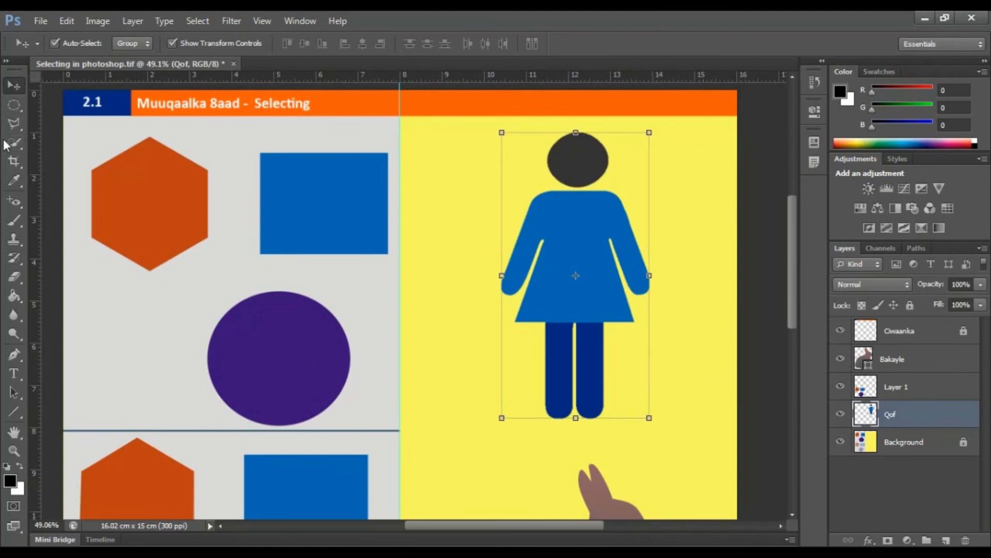
Step: Switch to the Polygonal Lasso tool and load the figure's outline on the Qof layer as a selection
{"action": "left_click", "coordinate": [13, 124]}
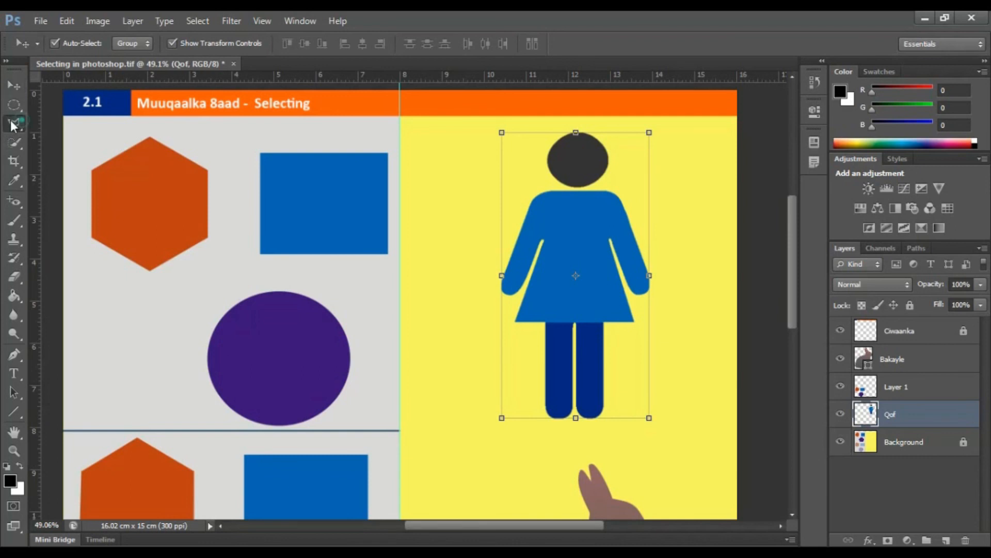
{"action": "left_click", "coordinate": [16, 107]}
{"action": "left_click", "coordinate": [11, 125]}
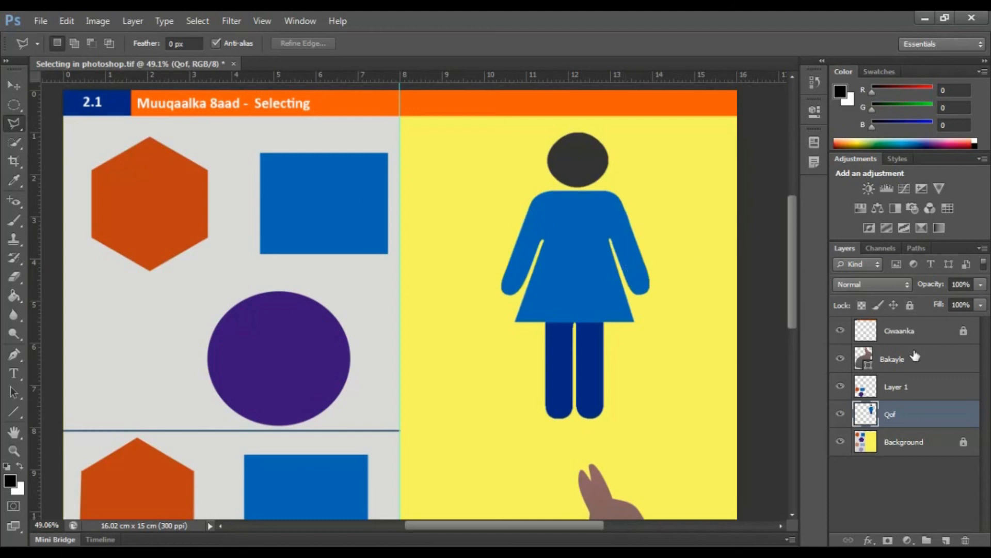
{"action": "left_click", "coordinate": [868, 413], "text": "ctrl"}
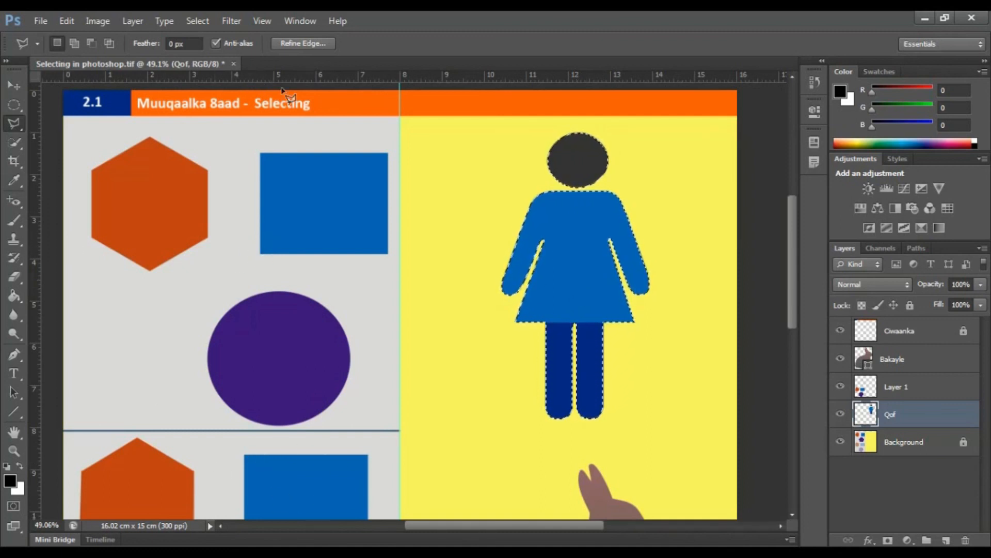
Step: Save the figure's selection as a new channel named Qofka
{"action": "left_click", "coordinate": [198, 20]}
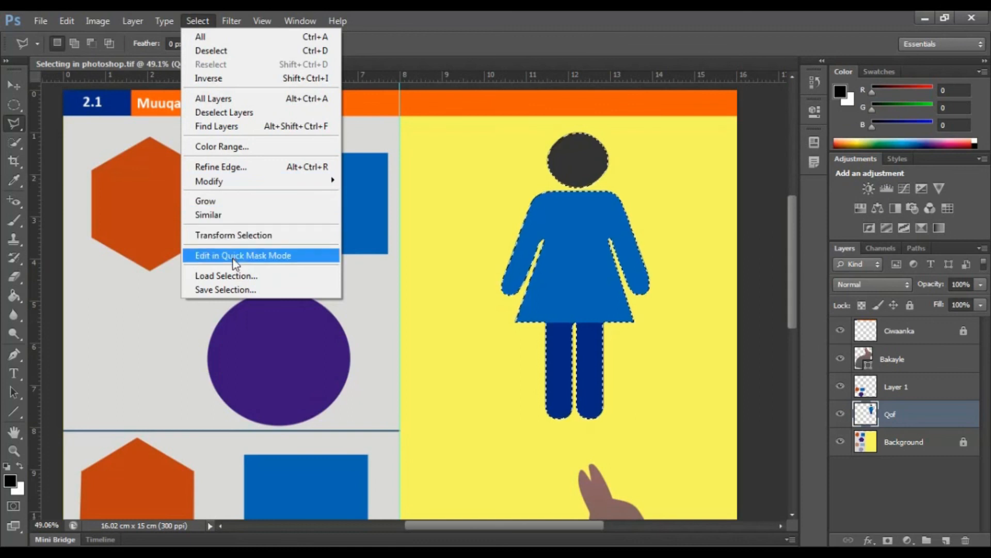
{"action": "left_click", "coordinate": [228, 290]}
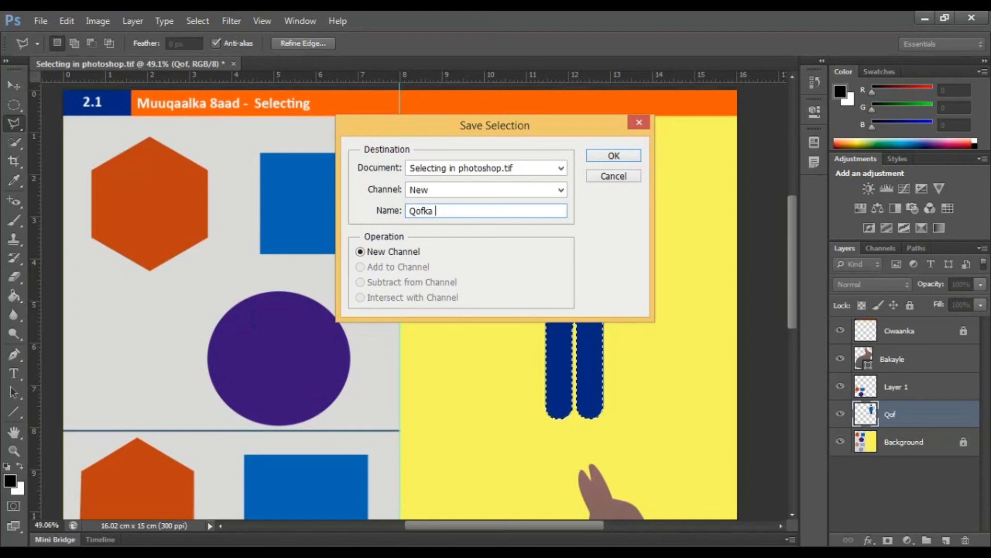
{"action": "left_click", "coordinate": [590, 157]}
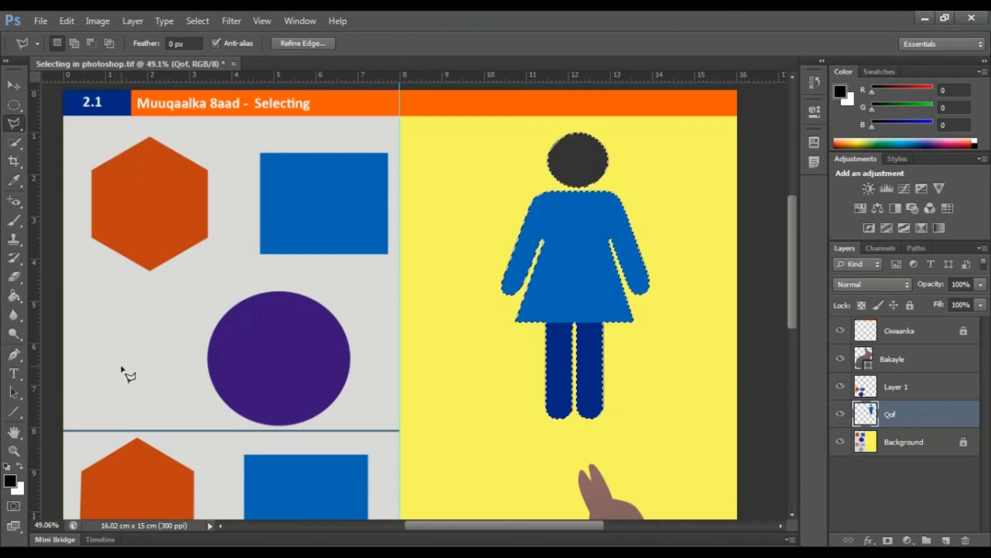
Step: Draw a trial polygonal lasso selection across the upper blue rectangle and purple circle, and deselect it
{"action": "left_click", "coordinate": [401, 281]}
{"action": "left_click", "coordinate": [280, 367]}
{"action": "left_click", "coordinate": [174, 358]}
{"action": "left_click", "coordinate": [232, 239]}
{"action": "left_click", "coordinate": [308, 229]}
{"action": "left_click", "coordinate": [356, 265]}
{"action": "double_click", "coordinate": [419, 222]}
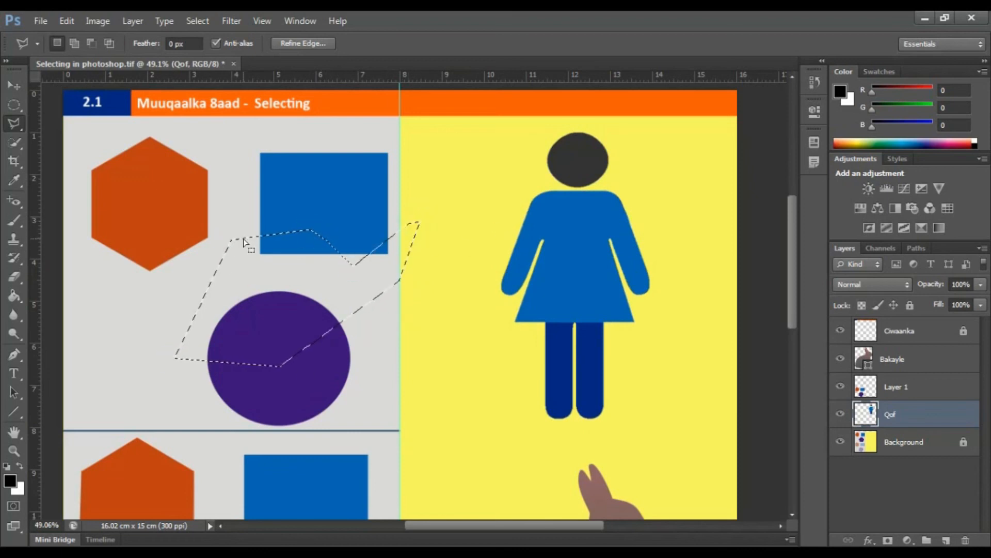
{"action": "key", "text": "ctrl+d"}
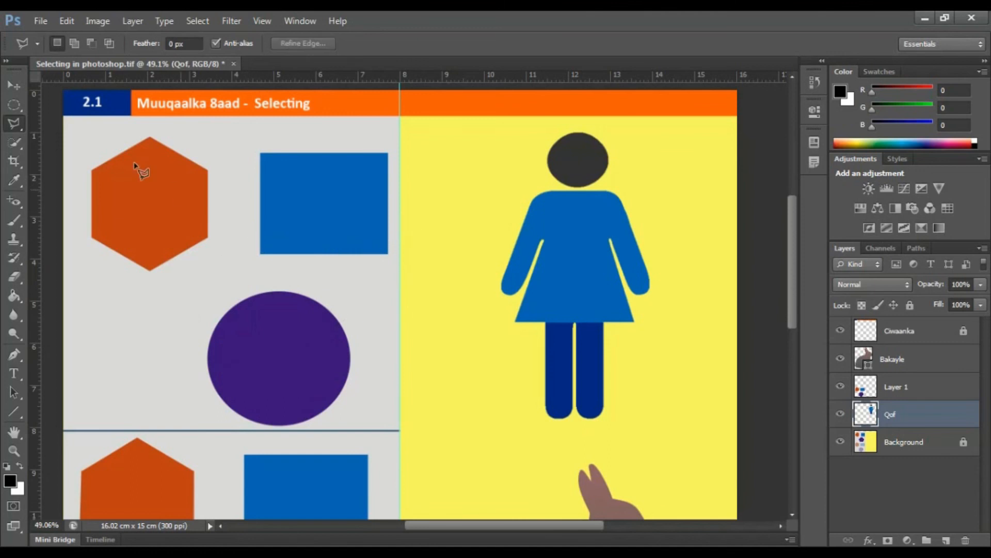
Step: With the Qof layer active, load the saved Qofka channel as a new selection around the figure, and deselect it
{"action": "left_click", "coordinate": [4, 85]}
{"action": "left_click", "coordinate": [297, 228]}
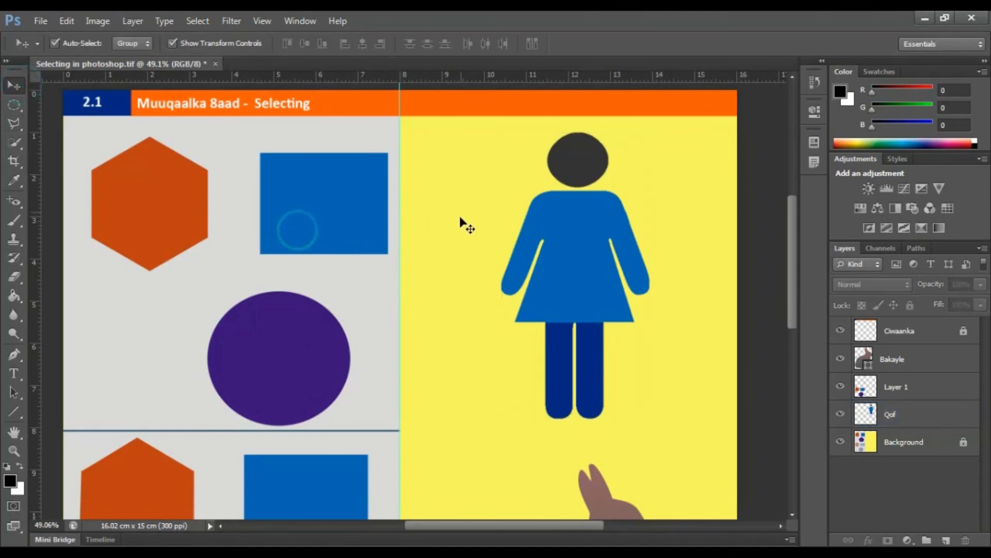
{"action": "left_click", "coordinate": [519, 249]}
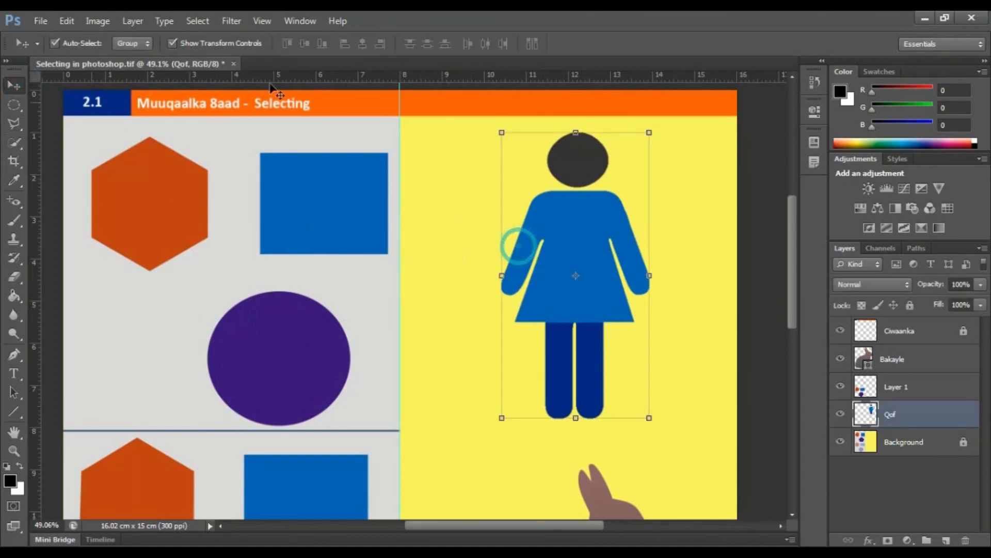
{"action": "left_click", "coordinate": [198, 21]}
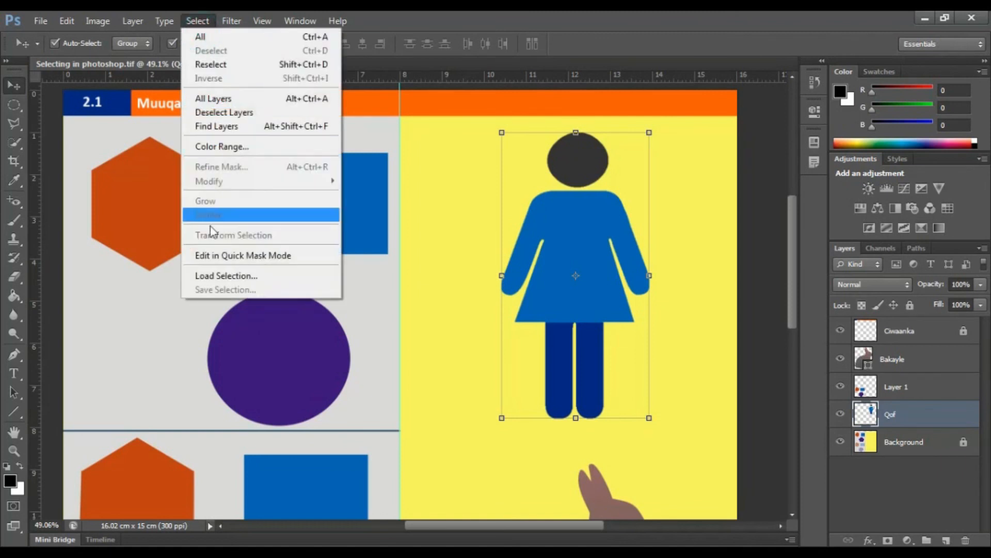
{"action": "left_click", "coordinate": [217, 276]}
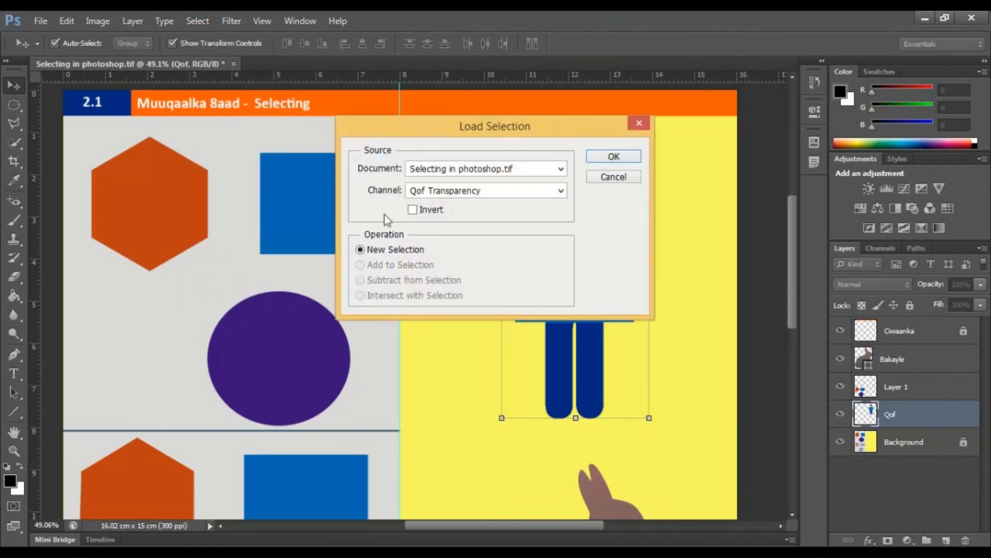
{"action": "left_click", "coordinate": [556, 195]}
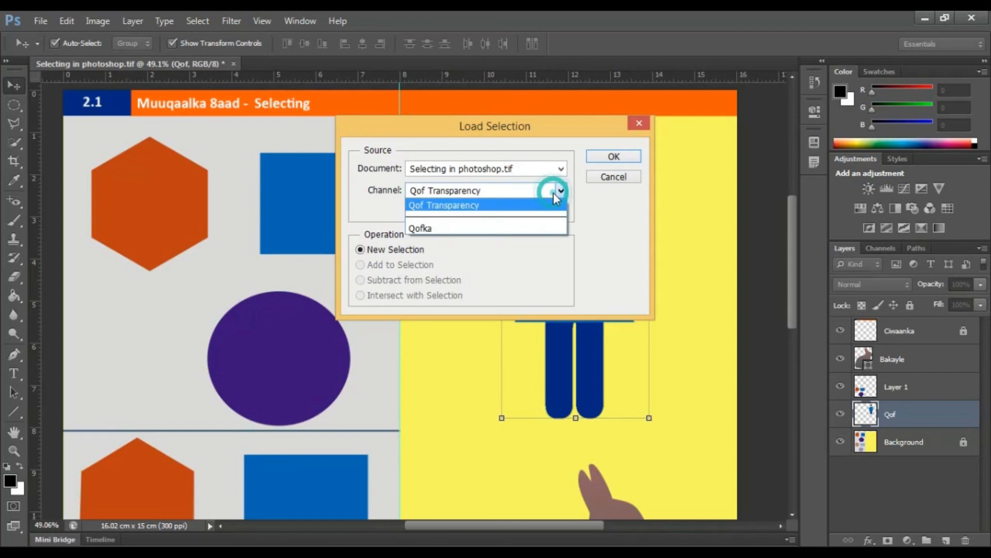
{"action": "left_click", "coordinate": [441, 229]}
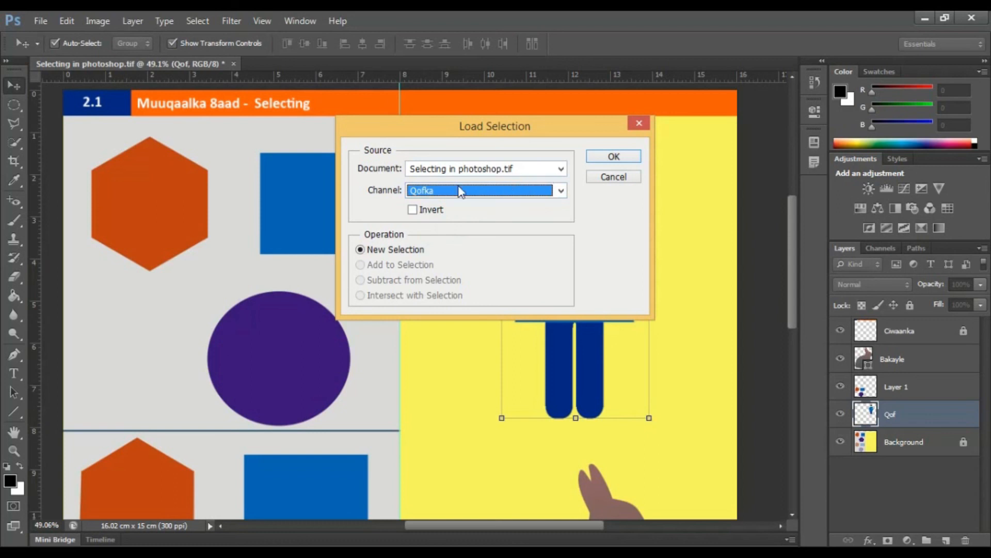
{"action": "left_click", "coordinate": [626, 158]}
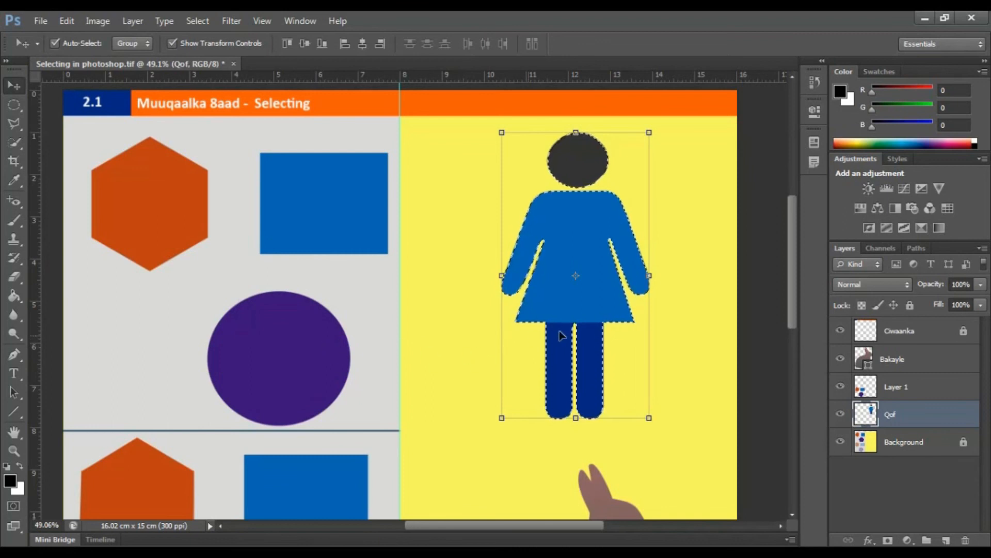
{"action": "scroll", "coordinate": [279, 302], "scroll_direction": "down", "scroll_amount": 6}
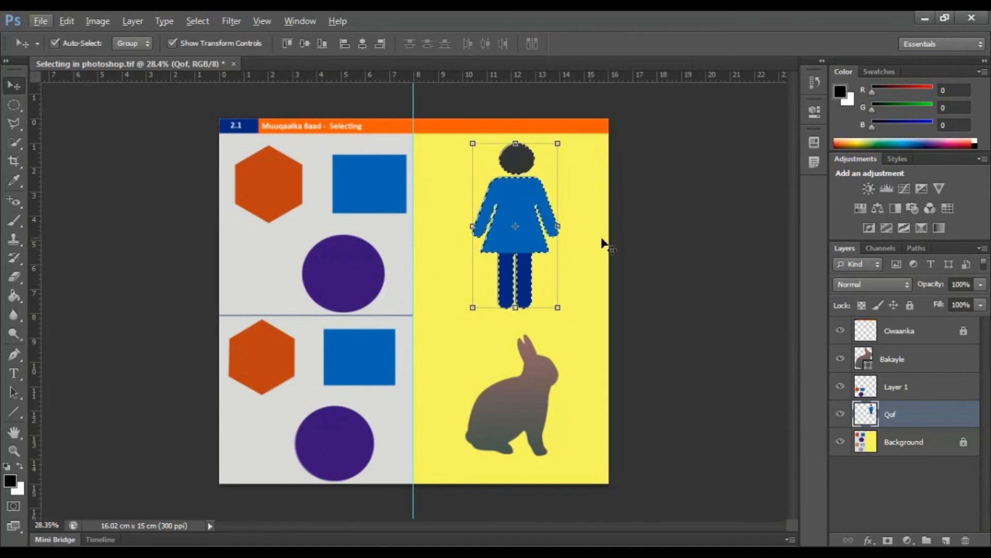
{"action": "key", "text": "ctrl+d"}
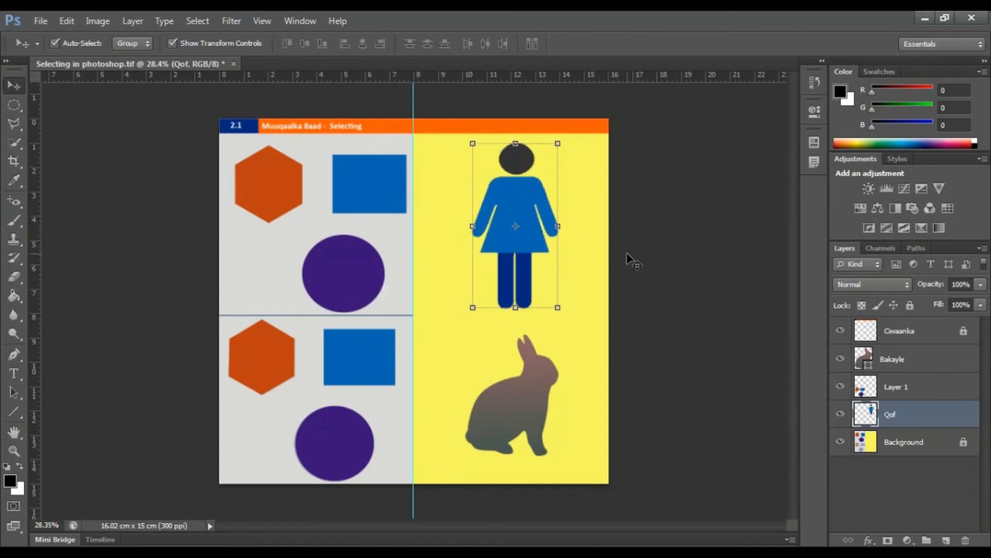